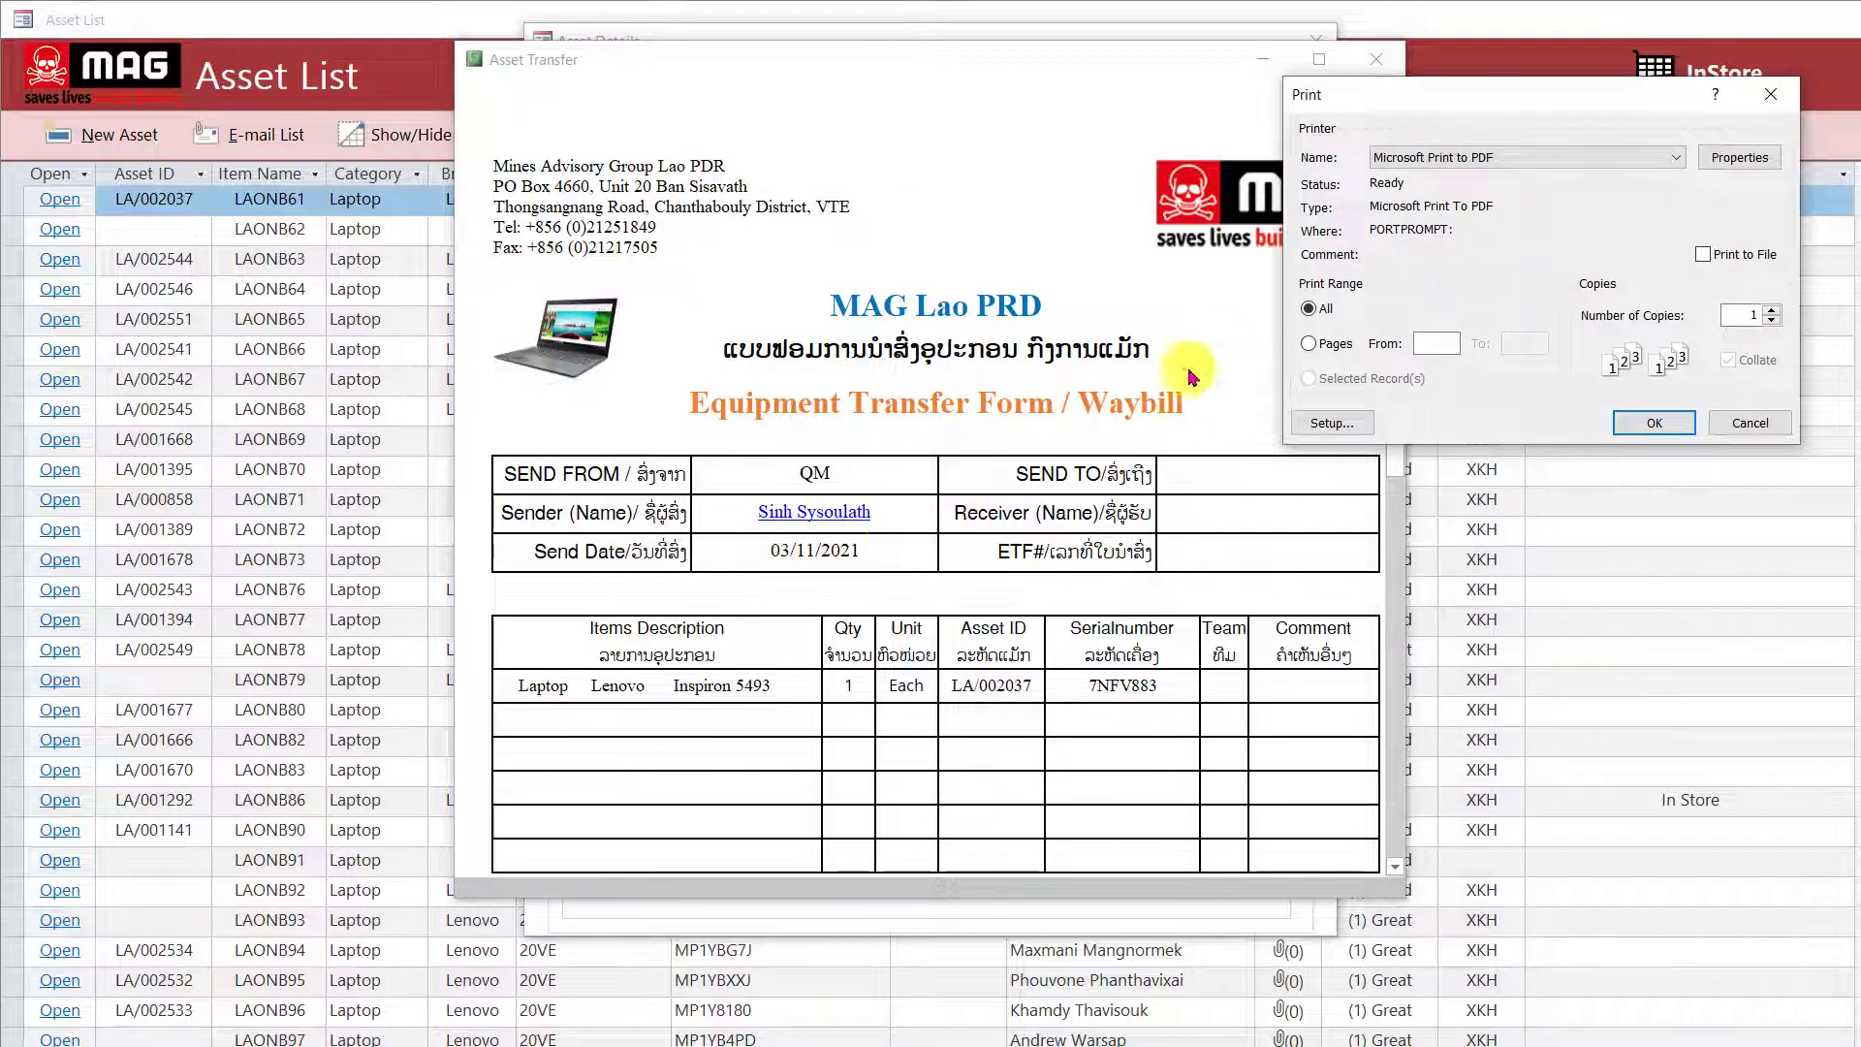
Cancel the print dialog so the transfer waybill closes and LA/002037's Asset Details return.
{"action": "left_click", "coordinate": [1751, 423]}
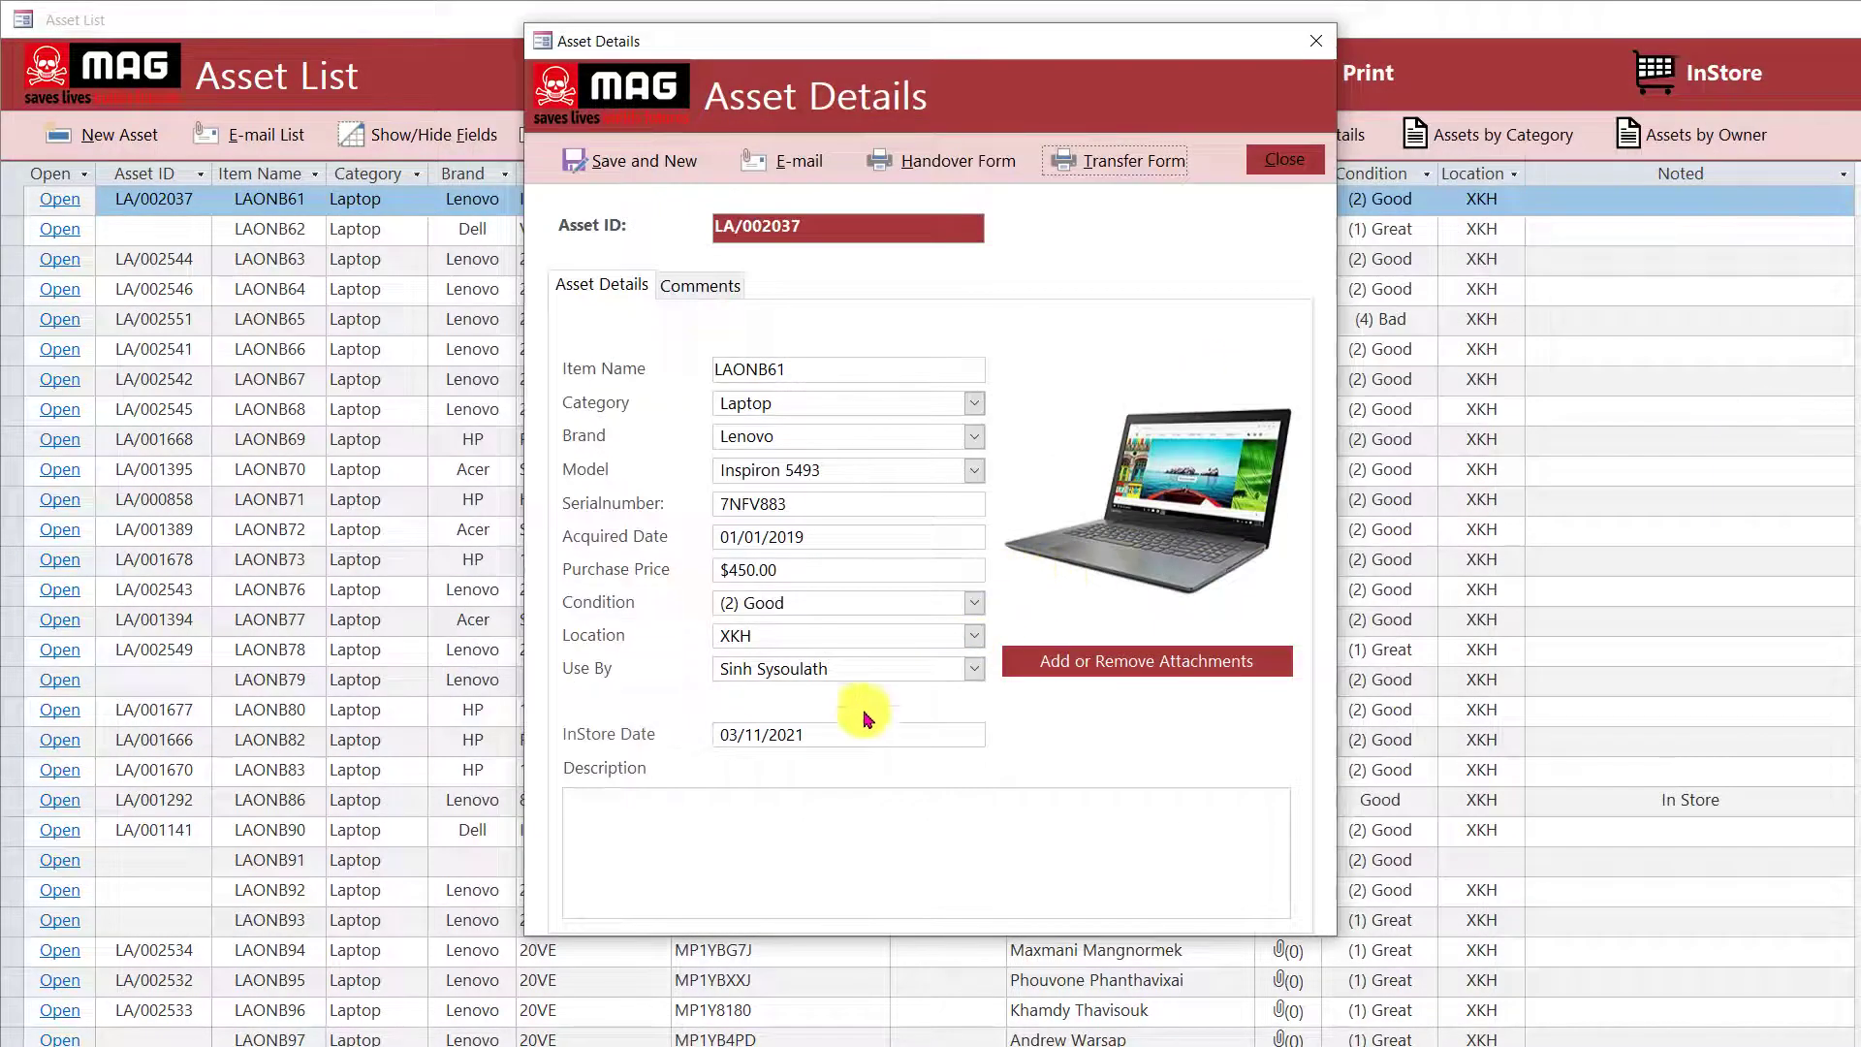
Clear LAONB61's 03/11/2021 InStore Date and close its Asset Details form.
{"action": "left_click", "coordinate": [839, 738]}
{"action": "left_click", "coordinate": [615, 729]}
{"action": "key", "text": "Delete"}
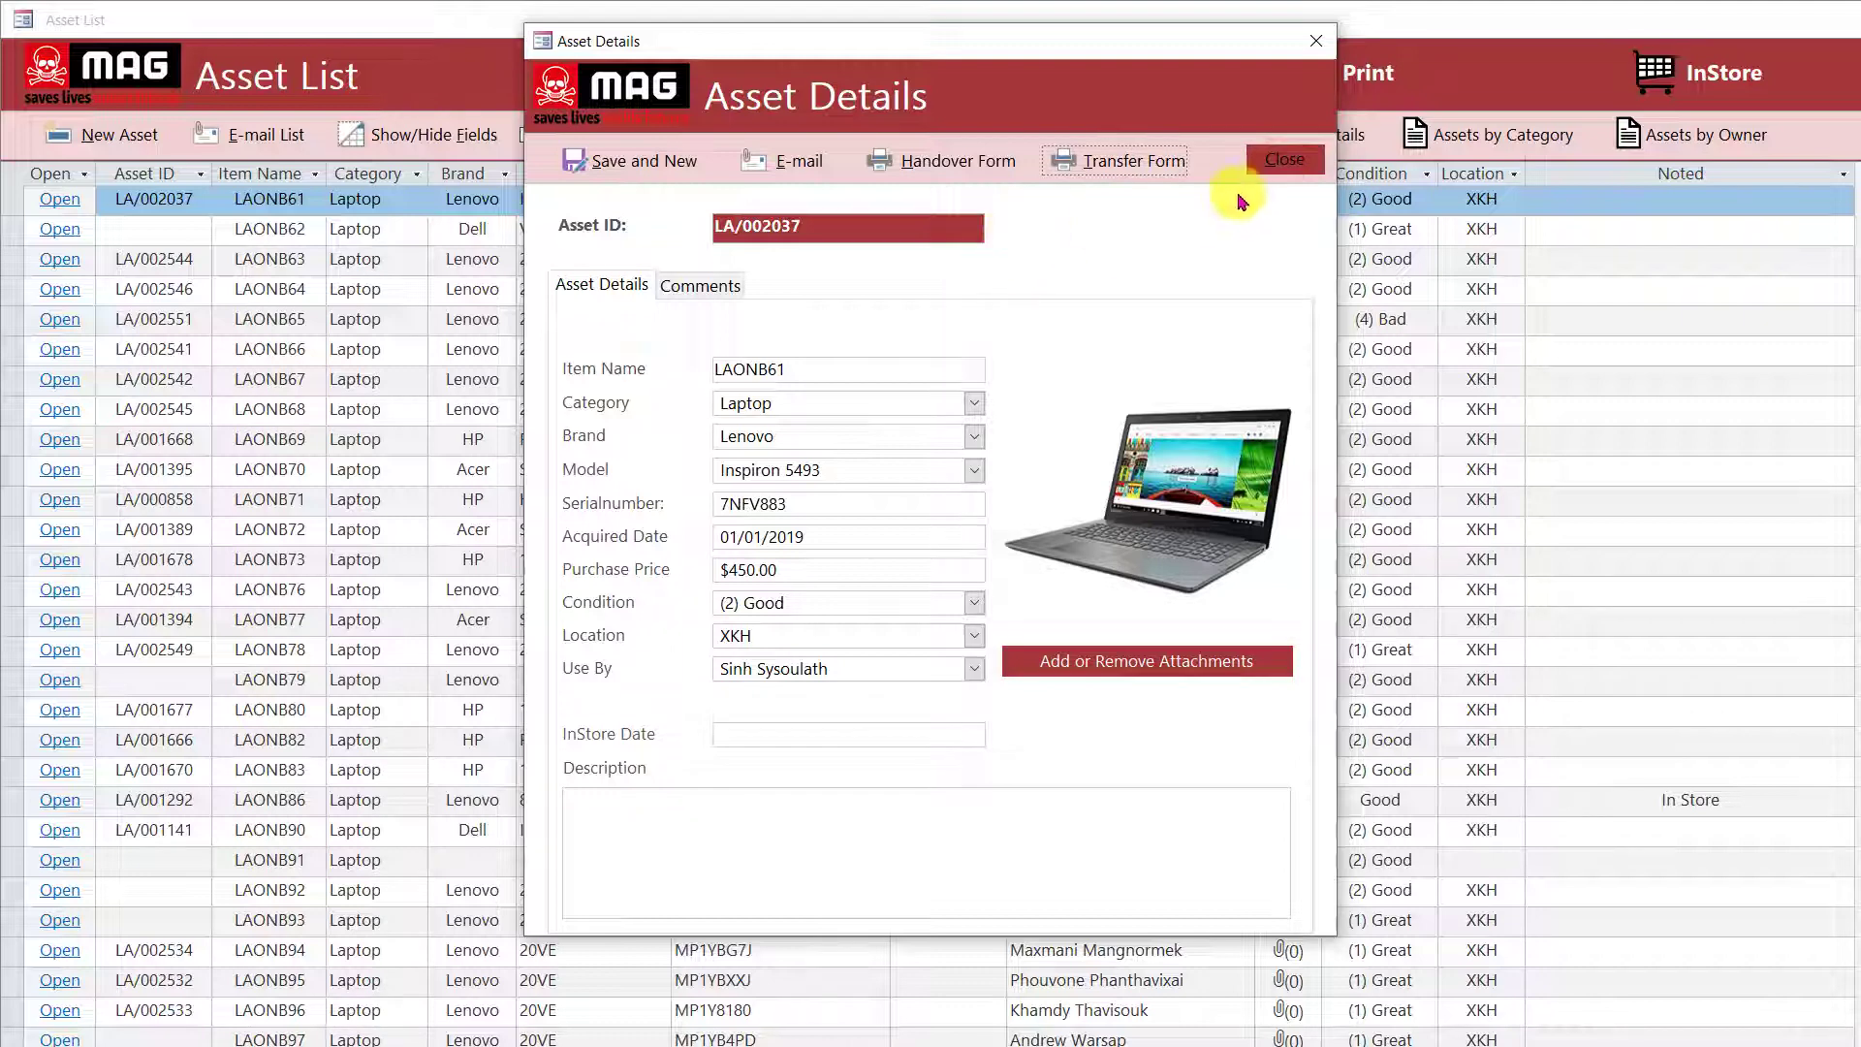
{"action": "left_click", "coordinate": [1272, 160]}
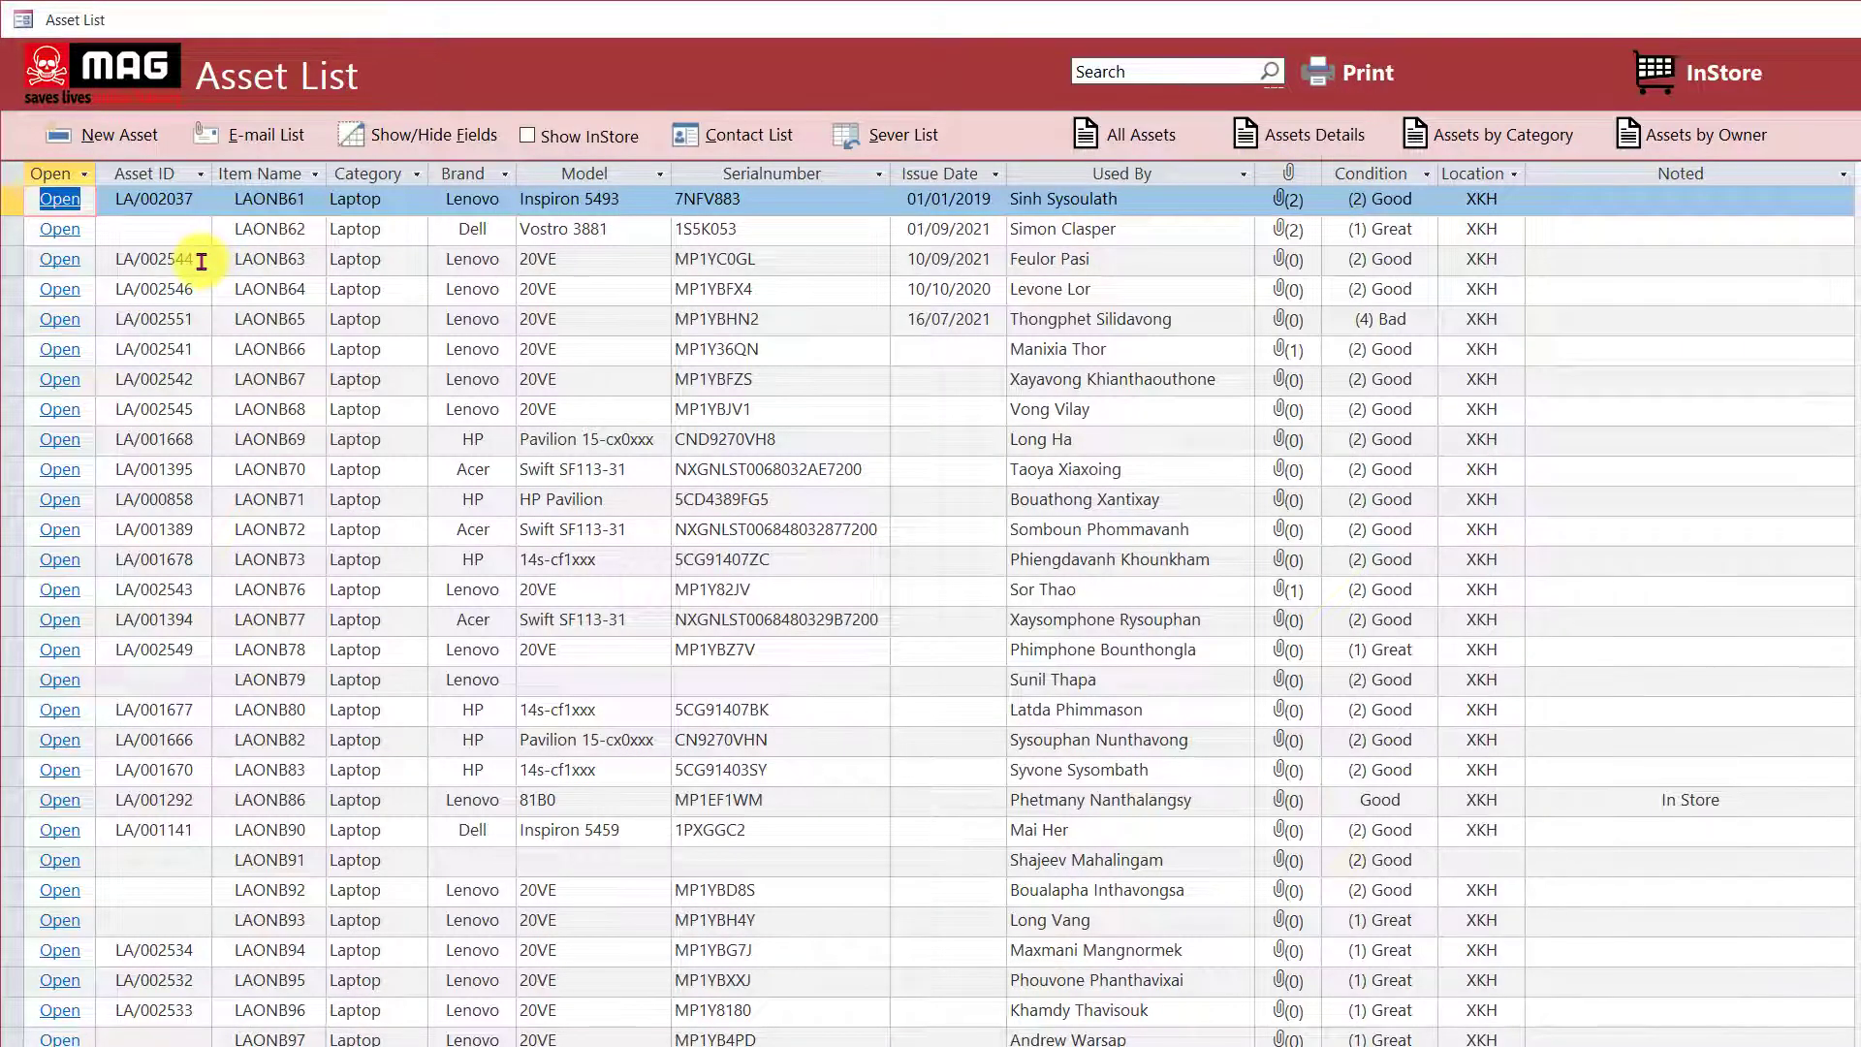
{"action": "left_click_drag", "start_coordinate": [201, 262], "coordinate": [108, 259]}
{"action": "key", "text": "ctrl+c"}
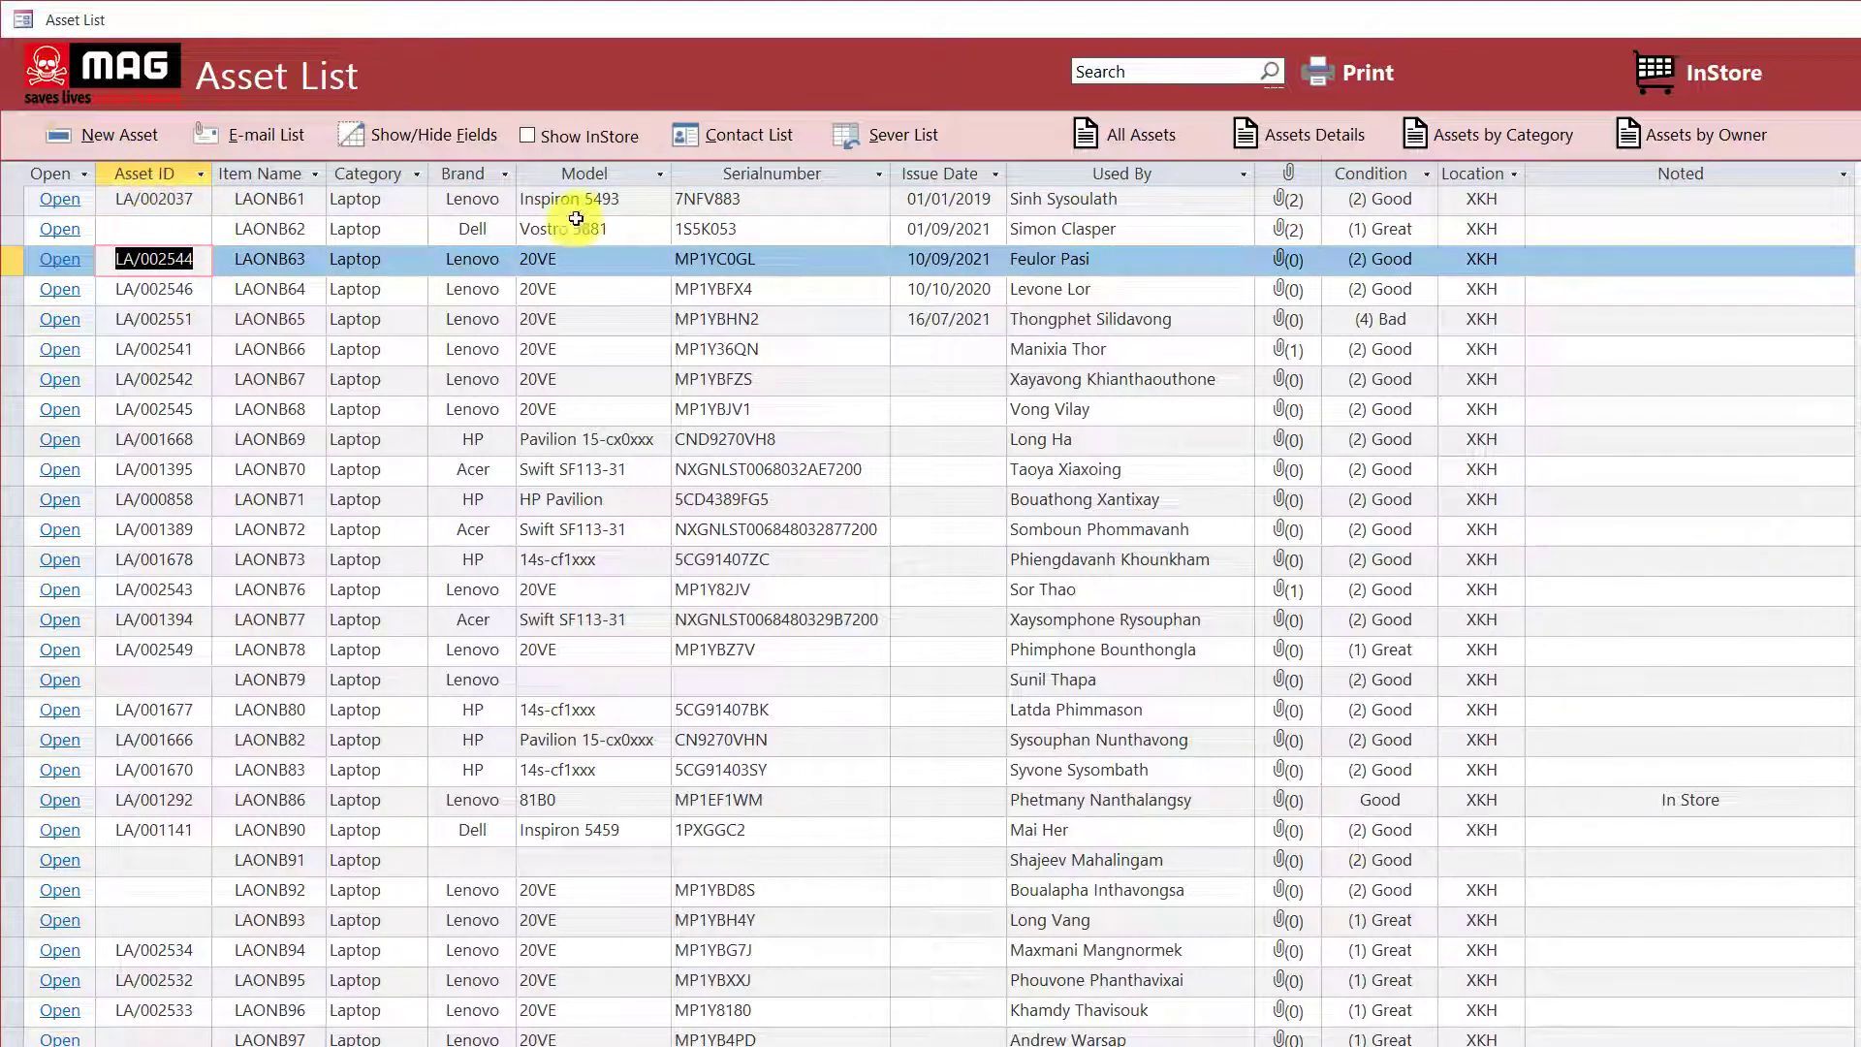
{"action": "left_click", "coordinate": [785, 170]}
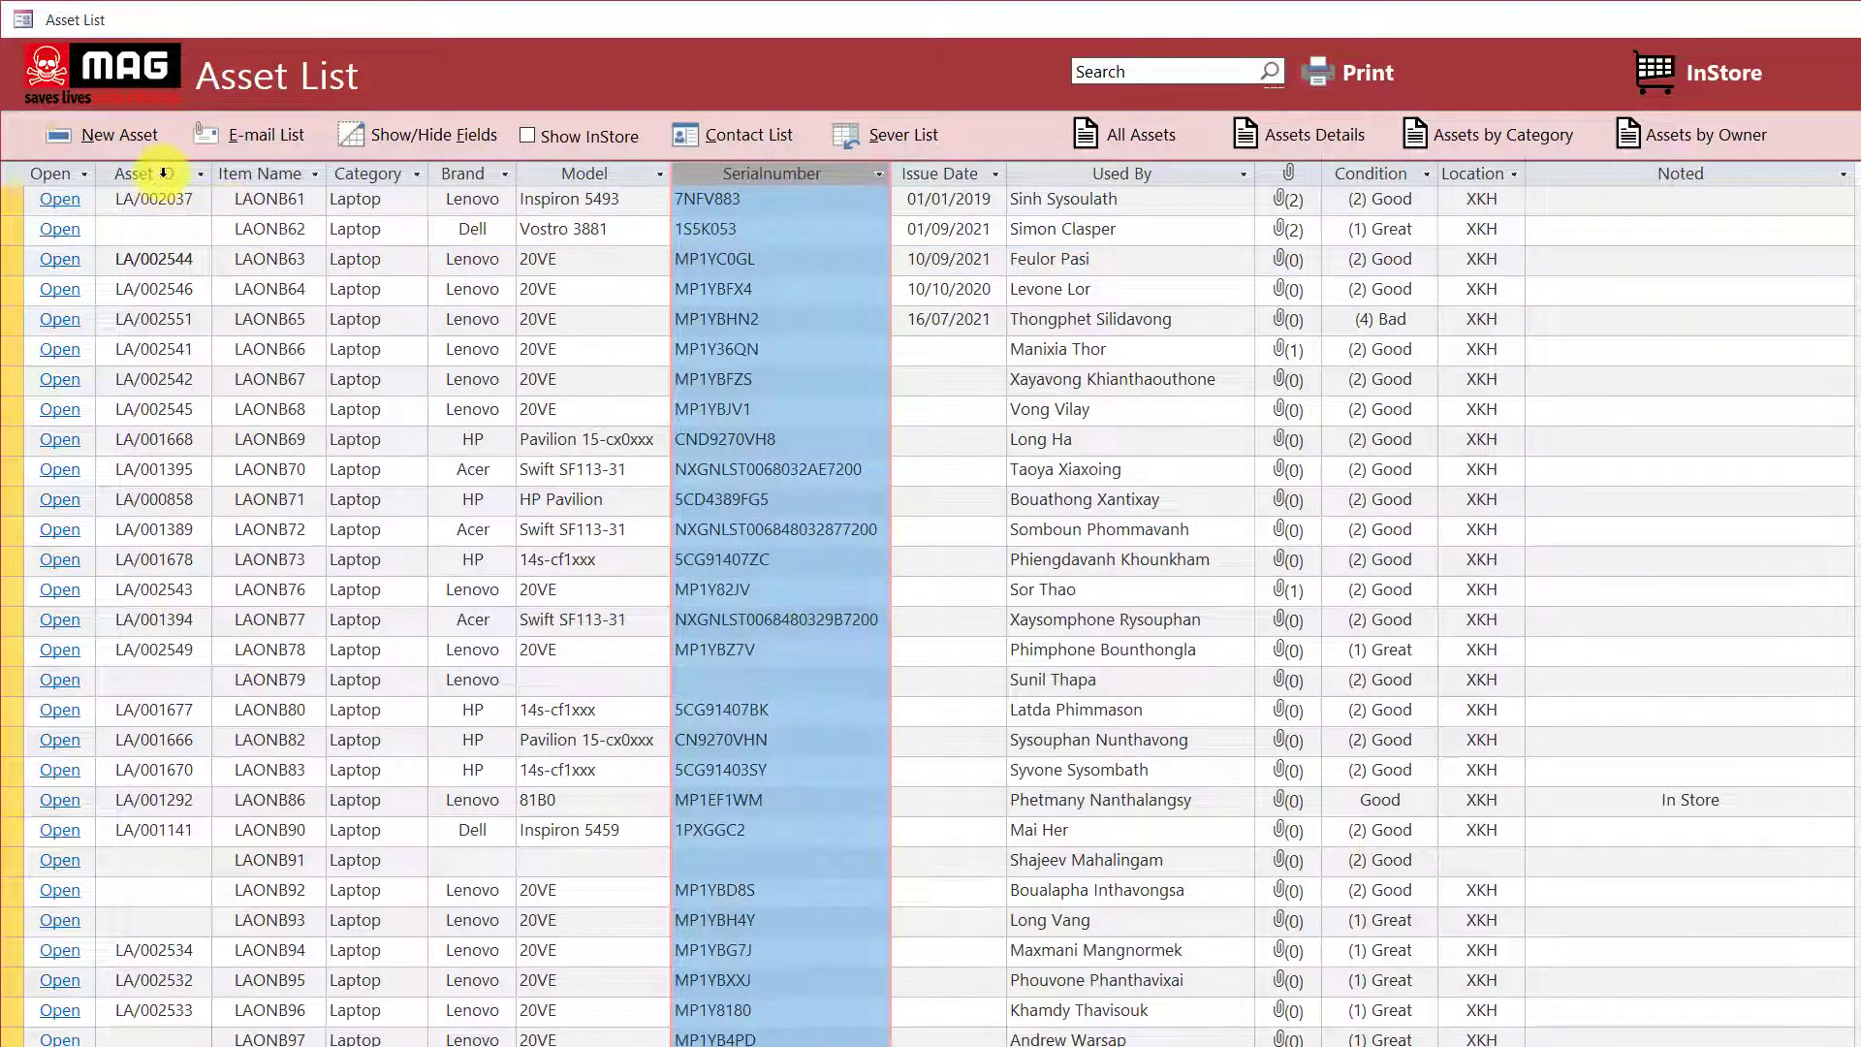
{"action": "left_click", "coordinate": [165, 169]}
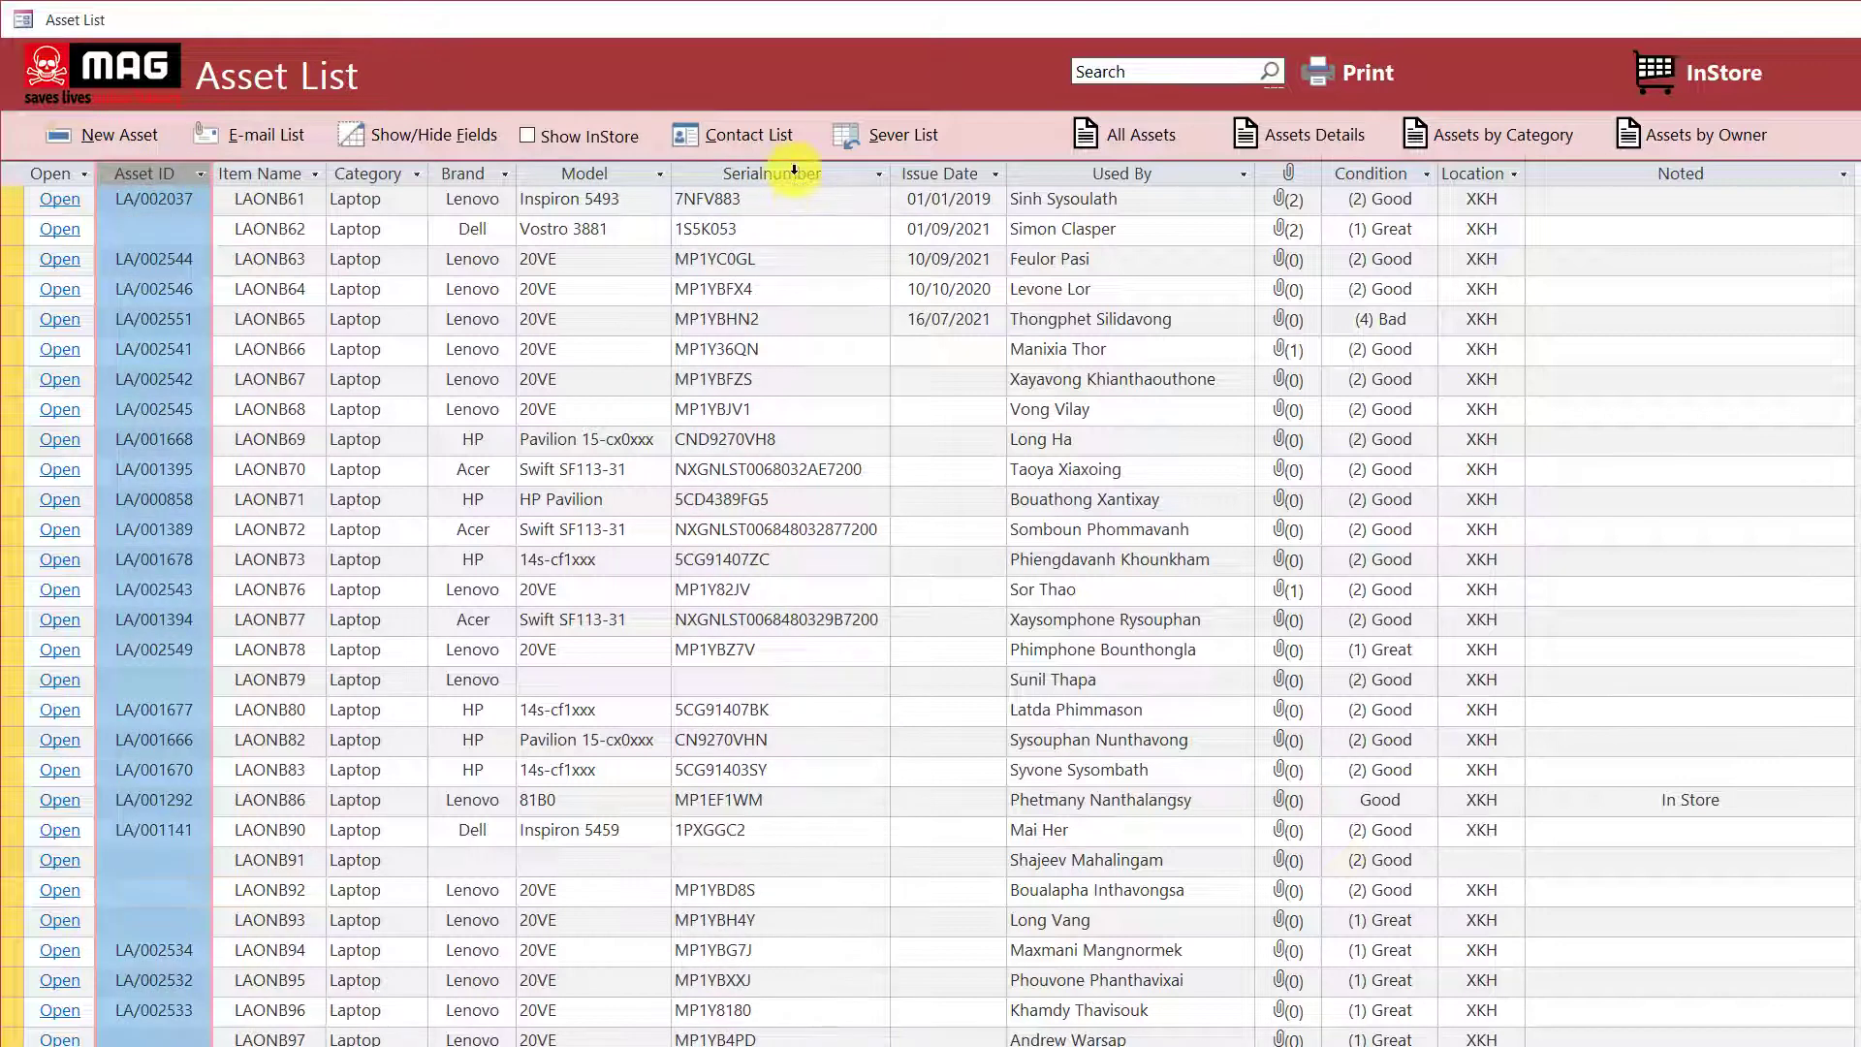
{"action": "left_click", "coordinate": [794, 171]}
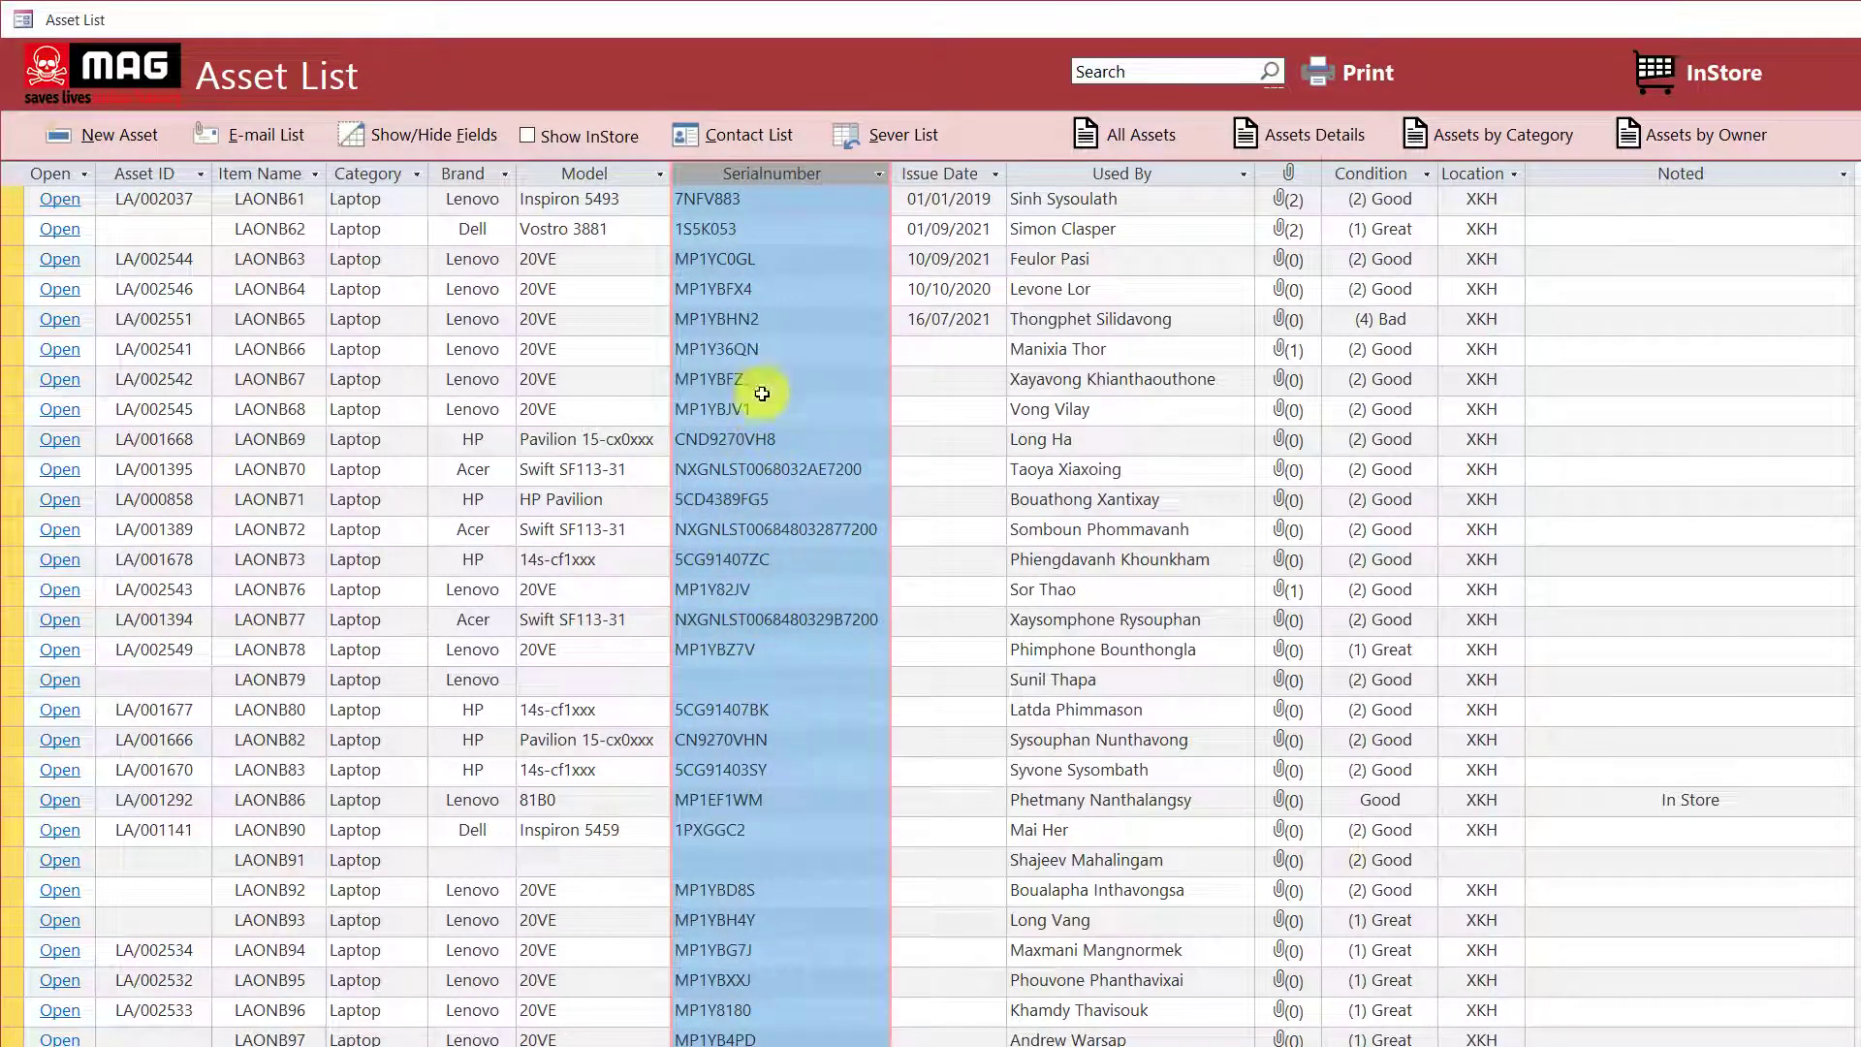
{"action": "left_click", "coordinate": [165, 172]}
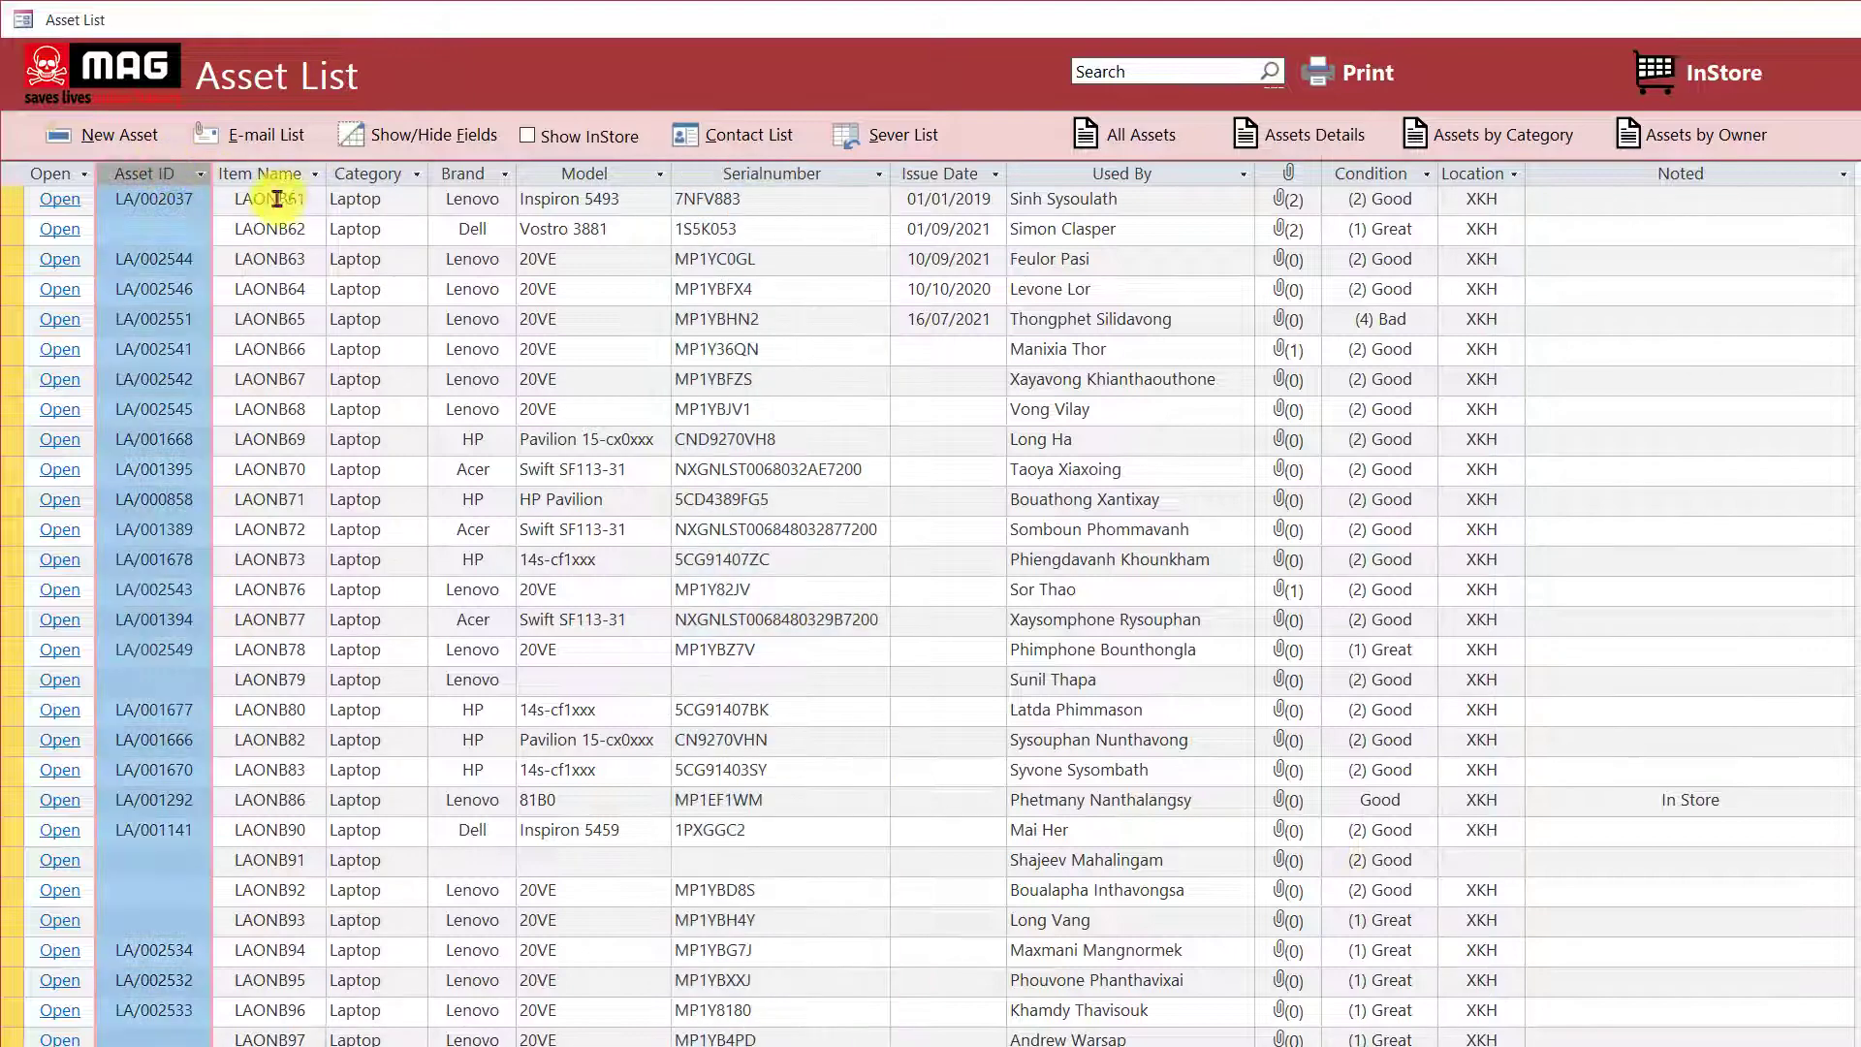
Enter the existing Asset ID LA/002544 on a new asset, dismiss the duplicate warning, and close the form.
{"action": "left_click", "coordinate": [114, 135]}
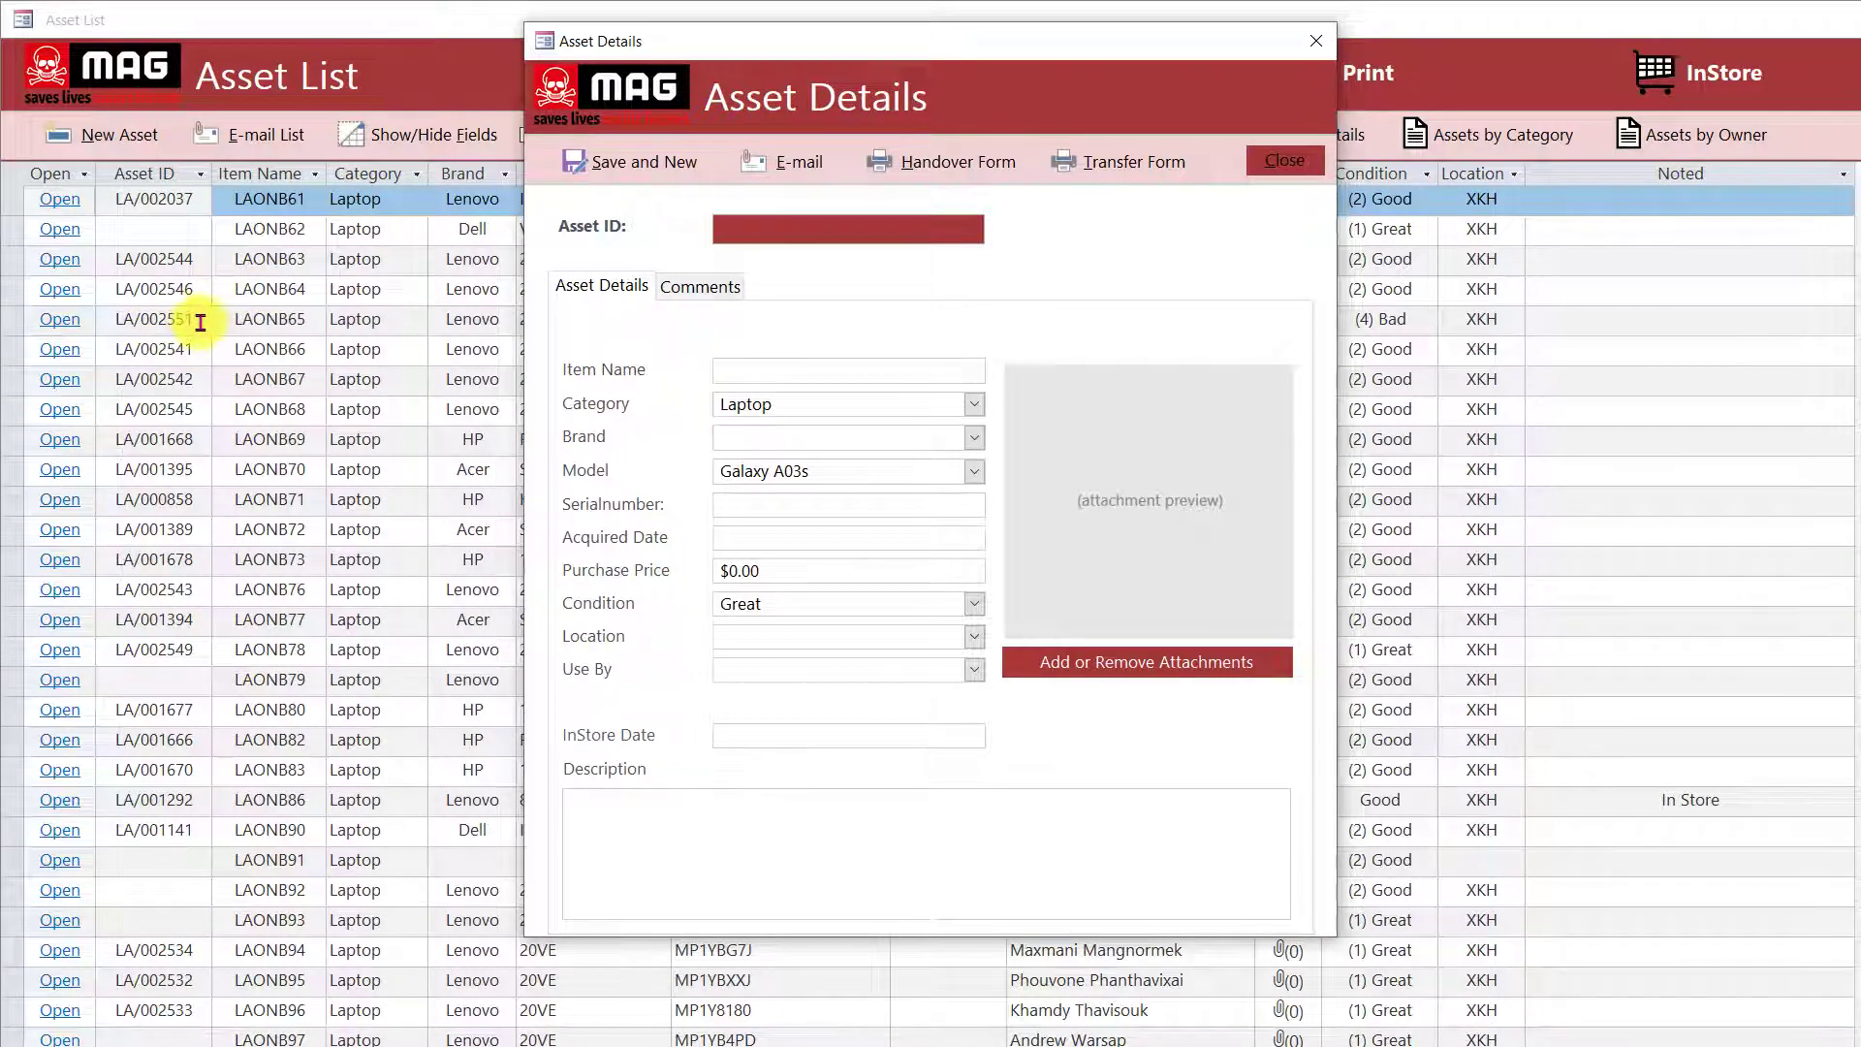
{"action": "left_click", "coordinate": [758, 239]}
{"action": "key", "text": "ctrl+v"}
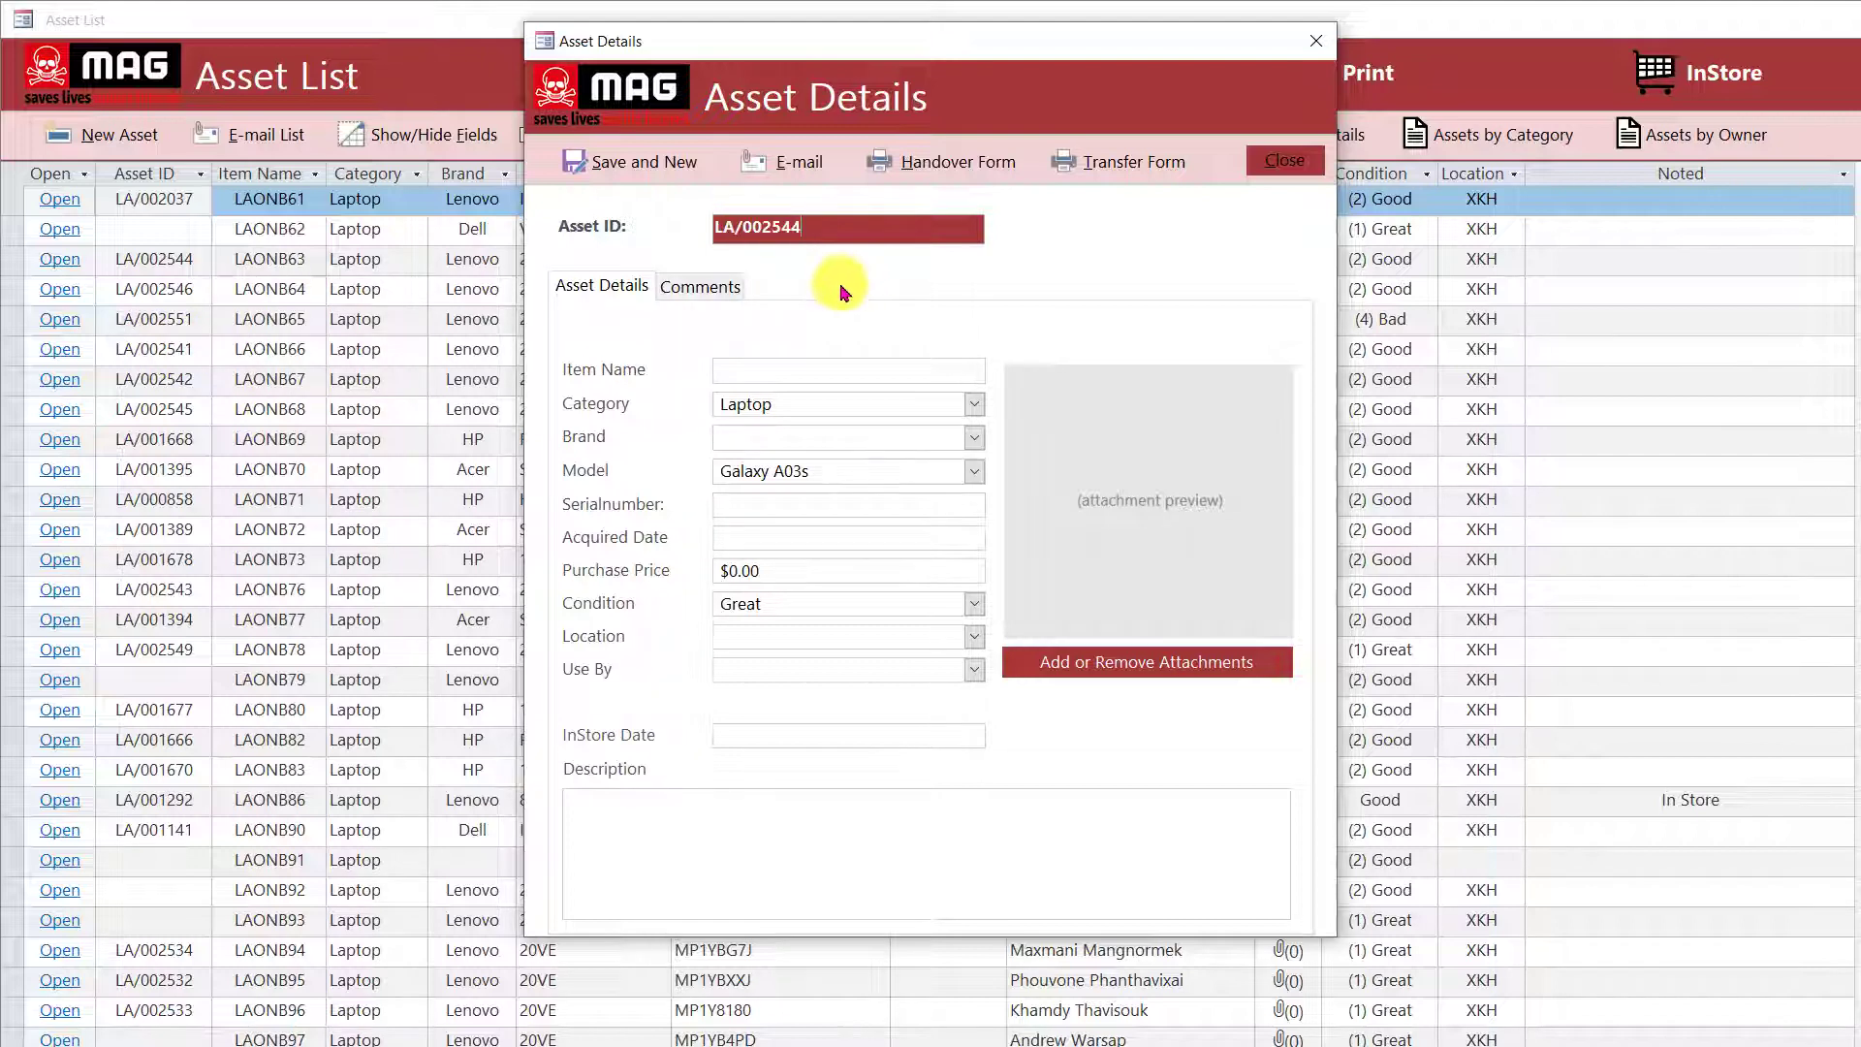
{"action": "left_click", "coordinate": [771, 378]}
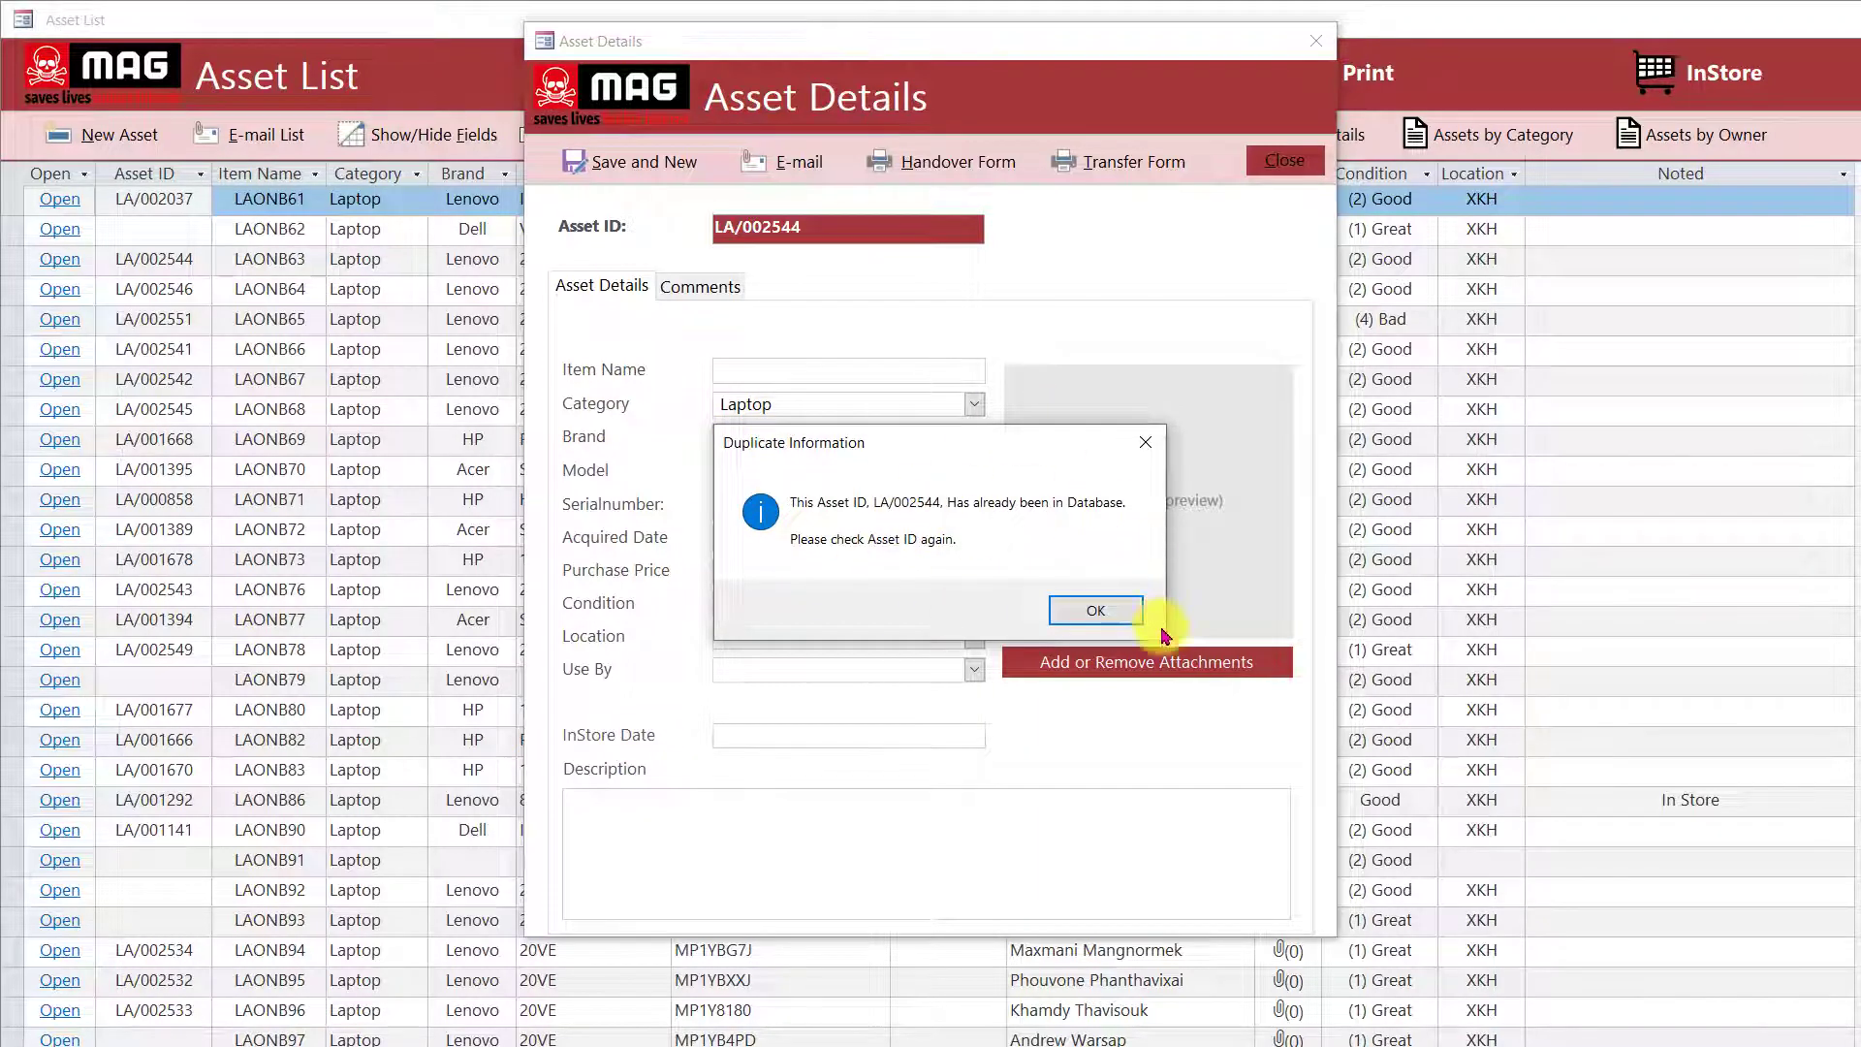
{"action": "left_click", "coordinate": [1105, 617]}
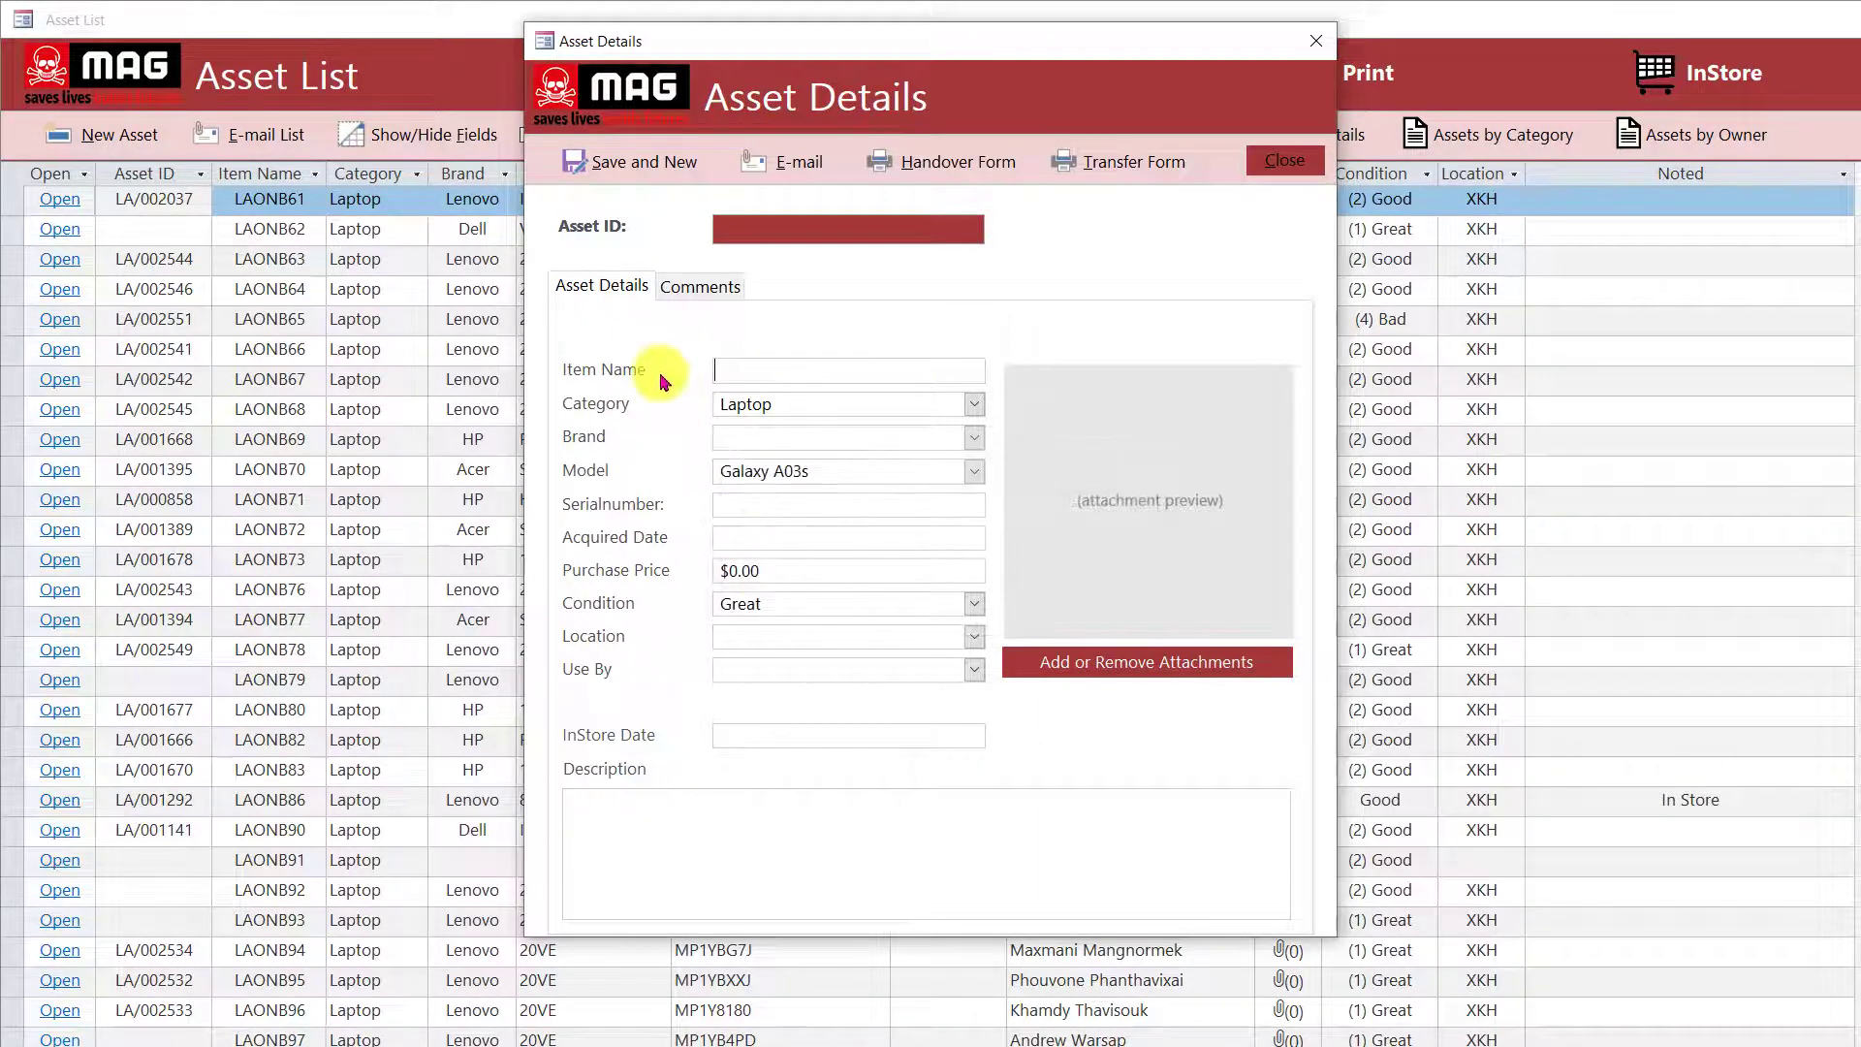
{"action": "left_click", "coordinate": [1285, 163]}
Copy serial number 5CG91403SY from row LAONB83 in the Asset List.
{"action": "scroll", "coordinate": [747, 491], "scroll_direction": "down", "scroll_amount": 5}
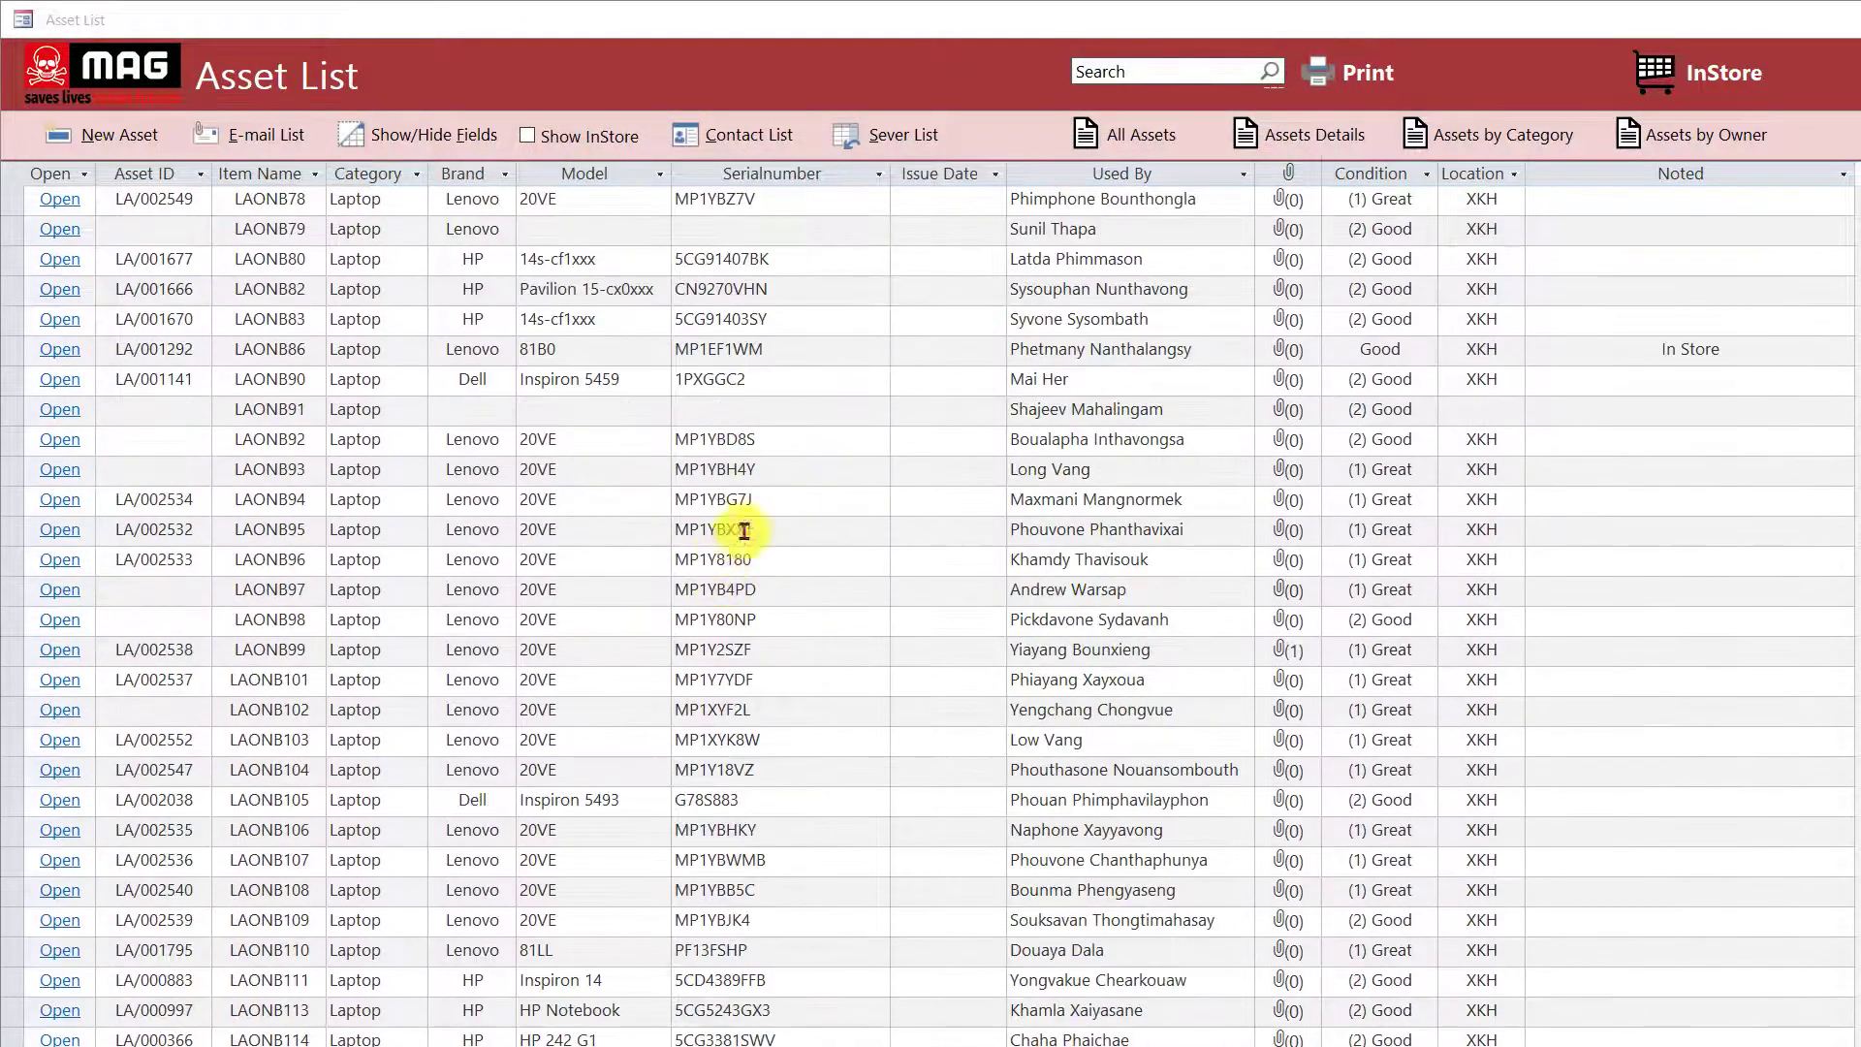
{"action": "left_click", "coordinate": [762, 498]}
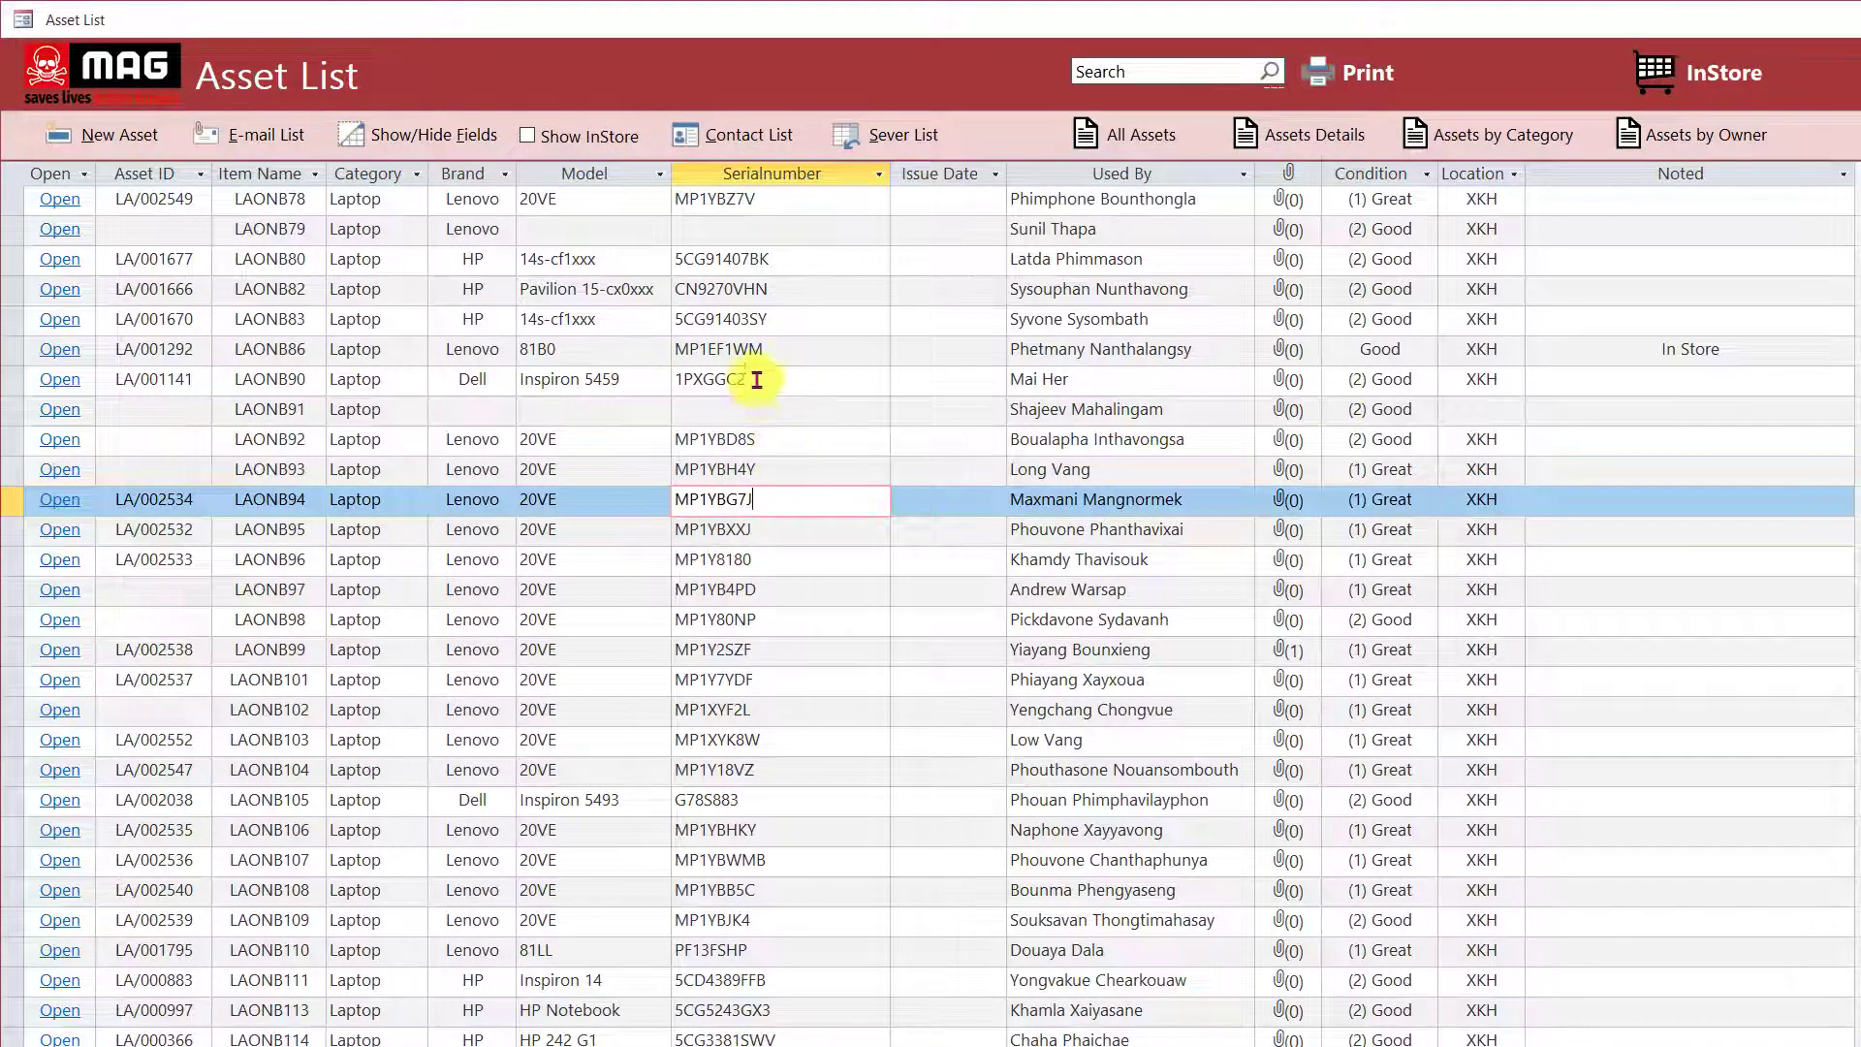
{"action": "left_click_drag", "start_coordinate": [775, 320], "coordinate": [676, 319]}
{"action": "key", "text": "ctrl+c"}
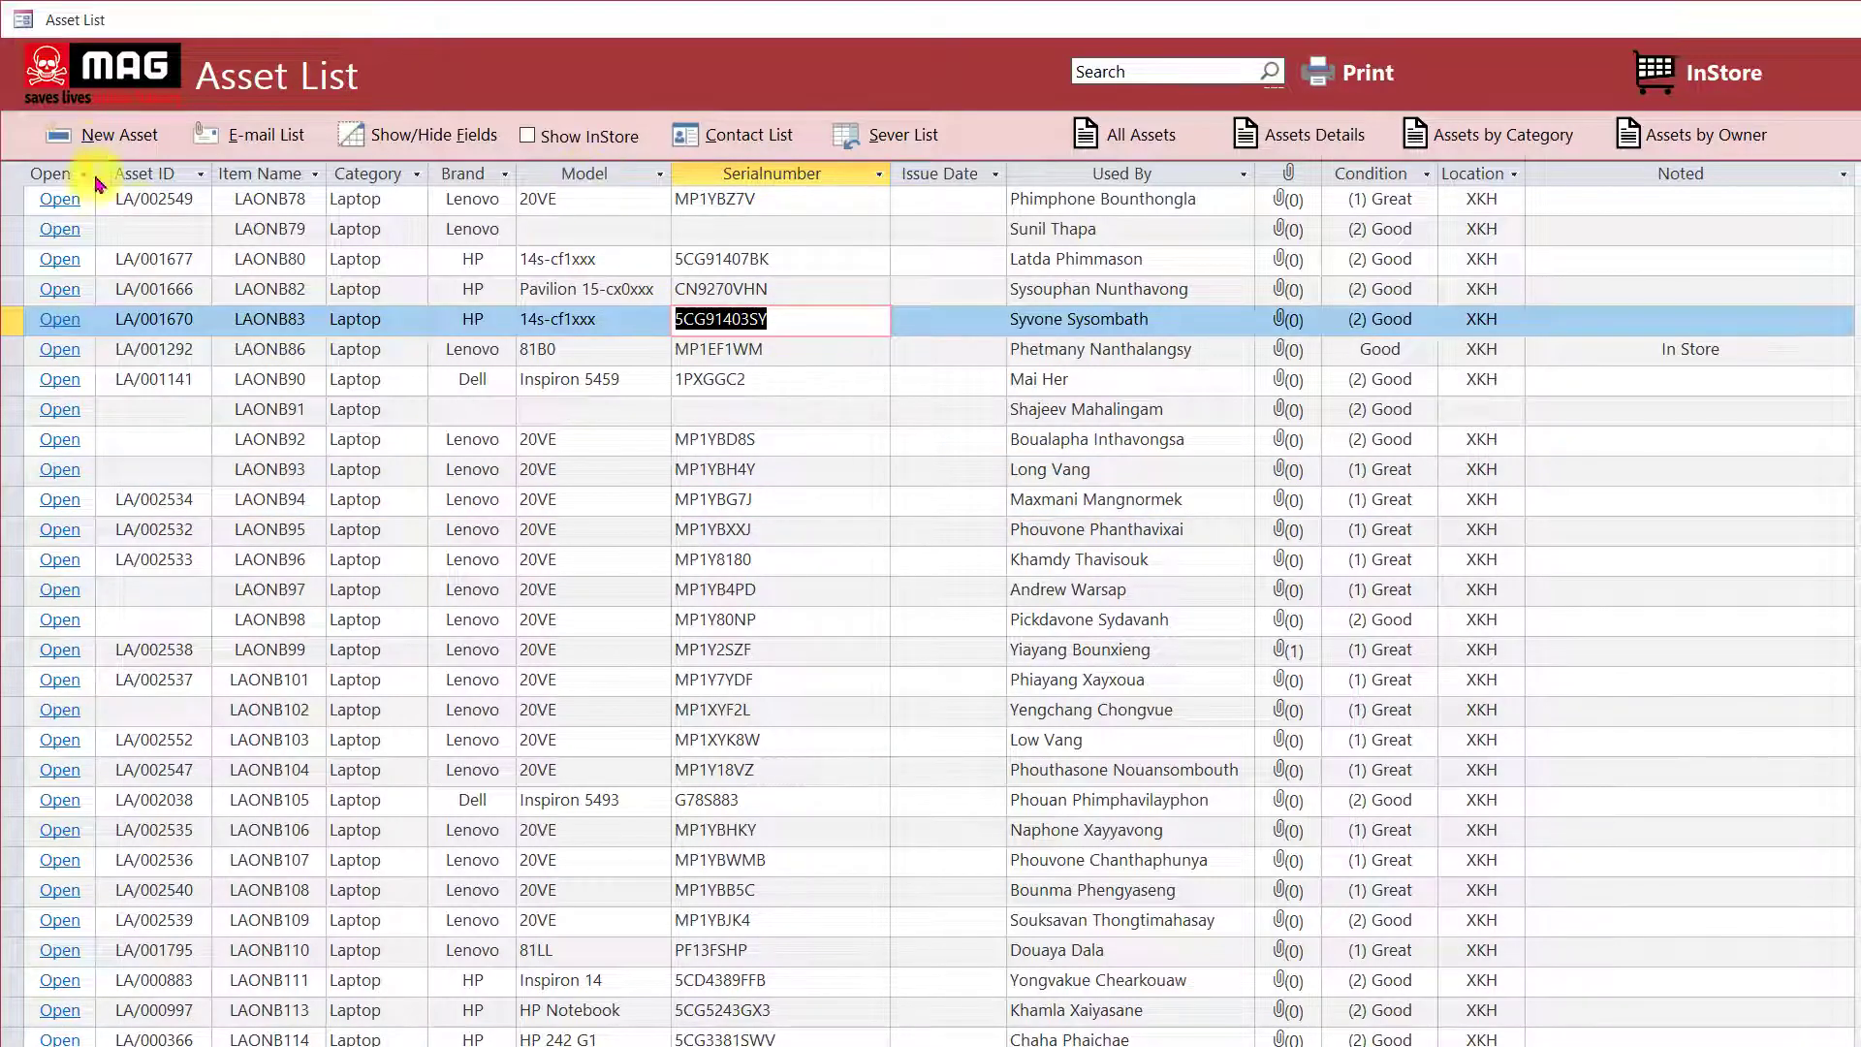
{"action": "left_click", "coordinate": [114, 142]}
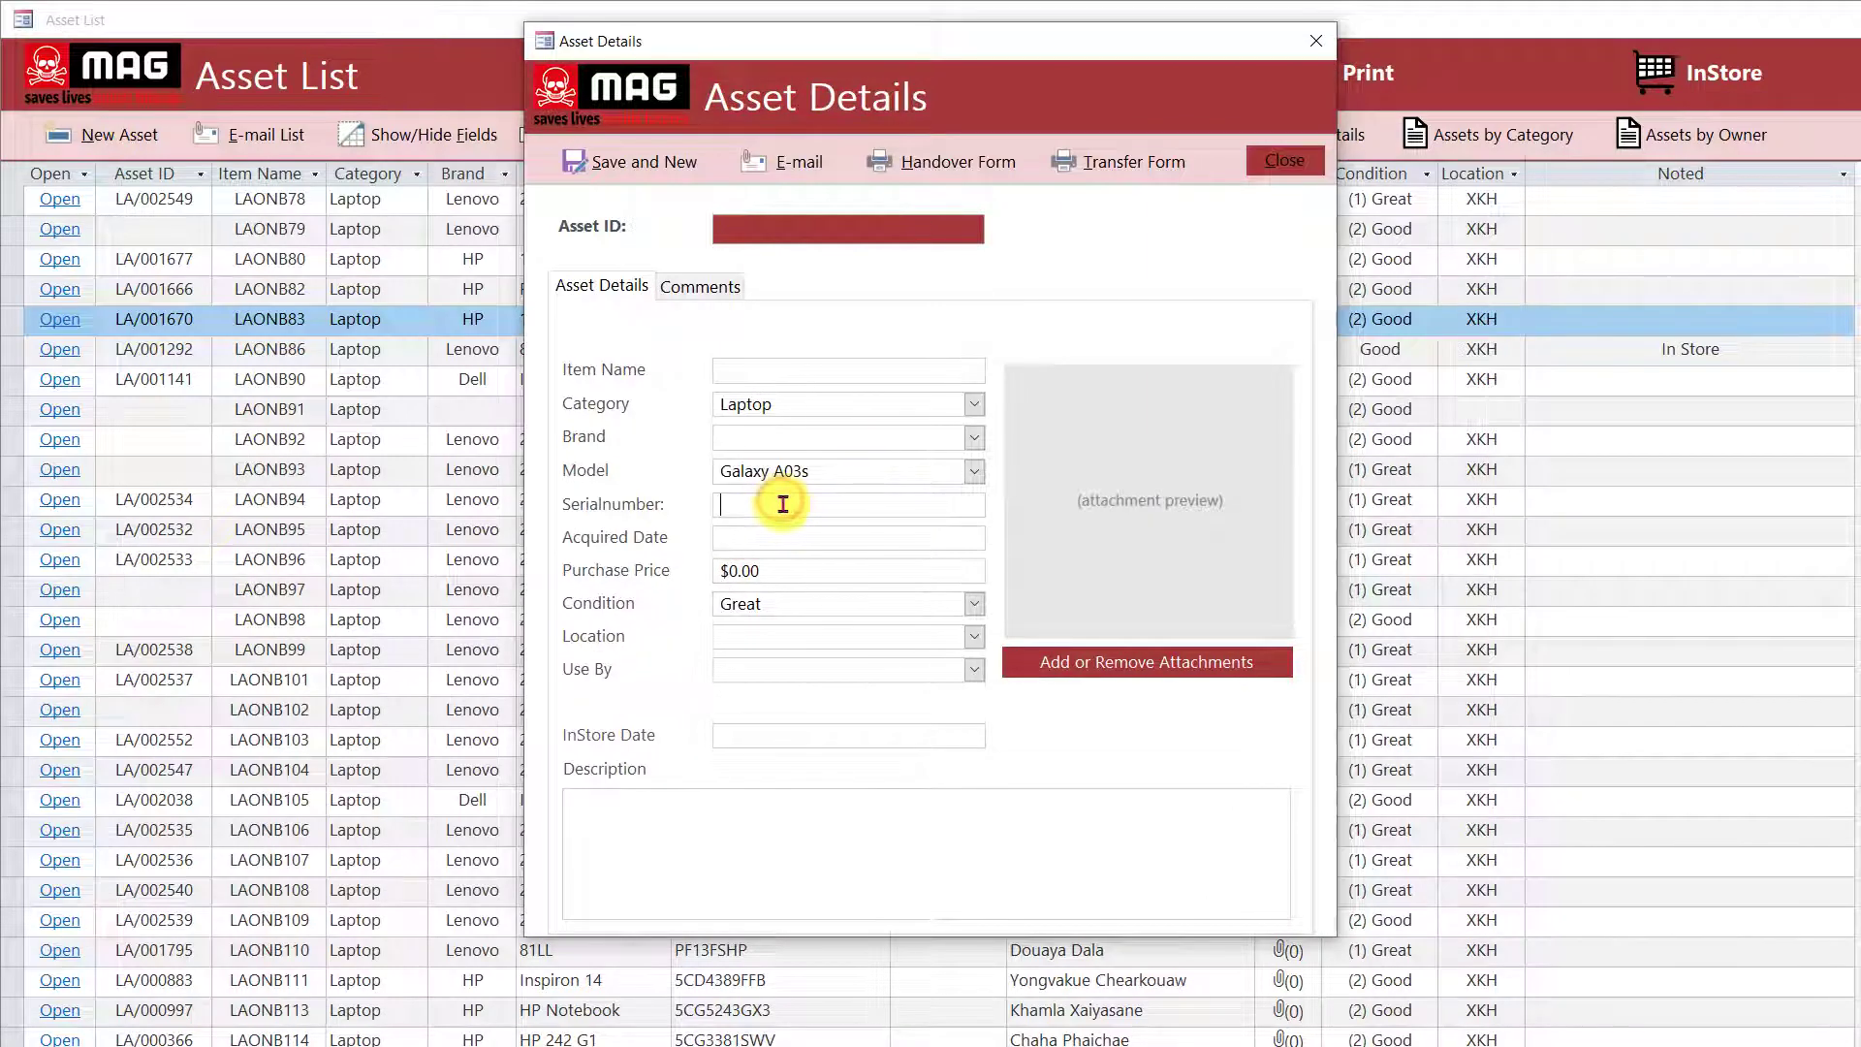
{"action": "key", "text": "ctrl+v"}
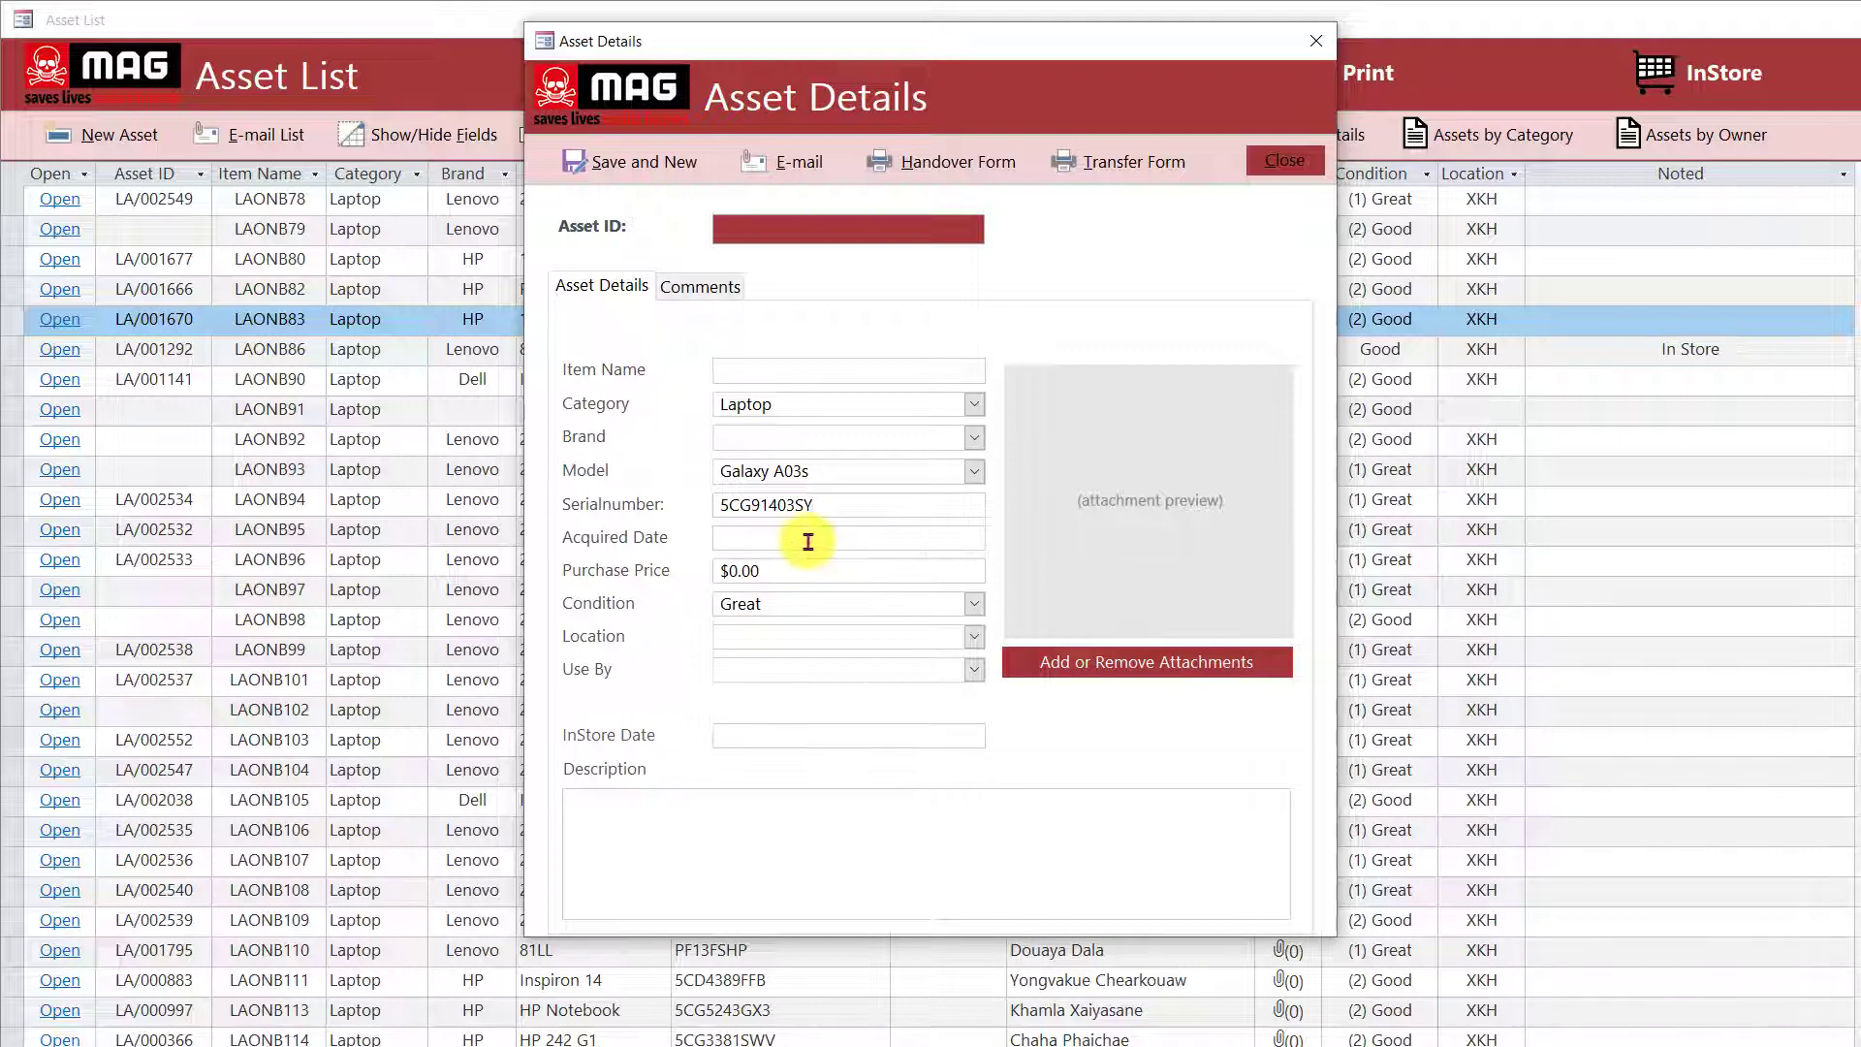
{"action": "left_click", "coordinate": [811, 537]}
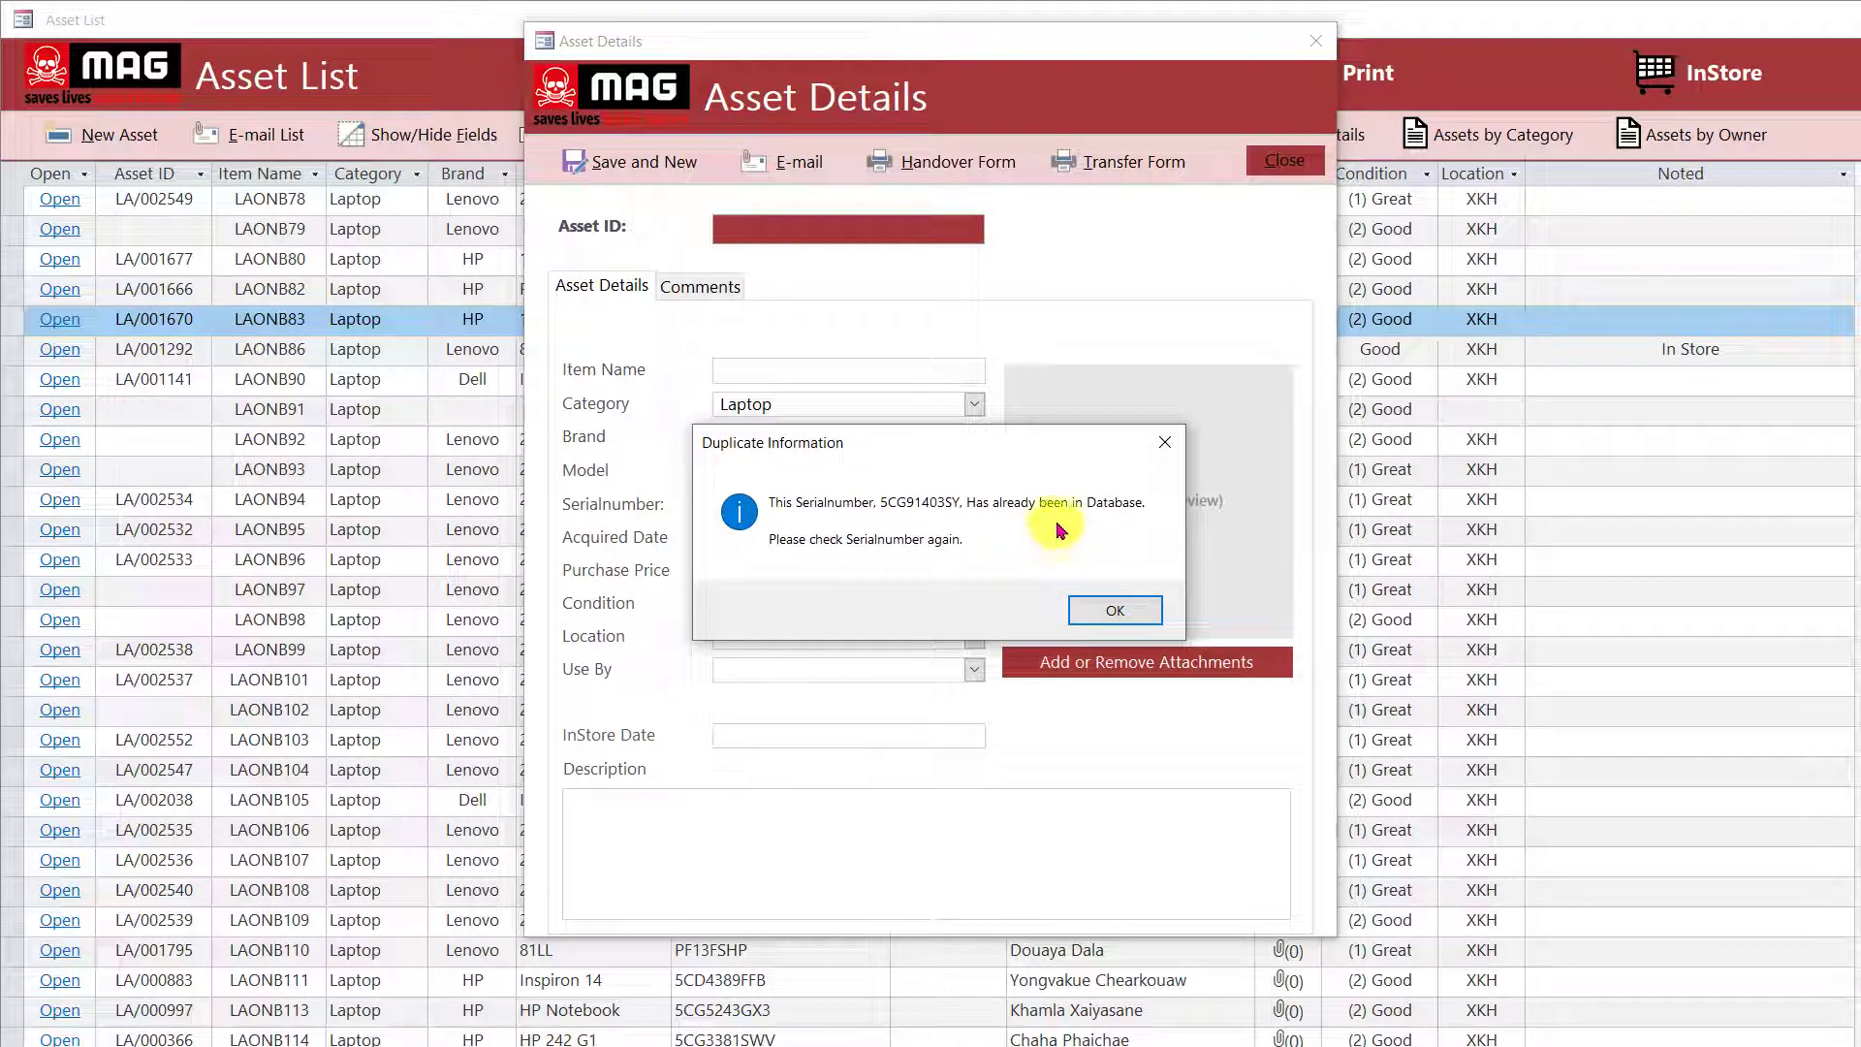
{"action": "left_click", "coordinate": [1117, 610]}
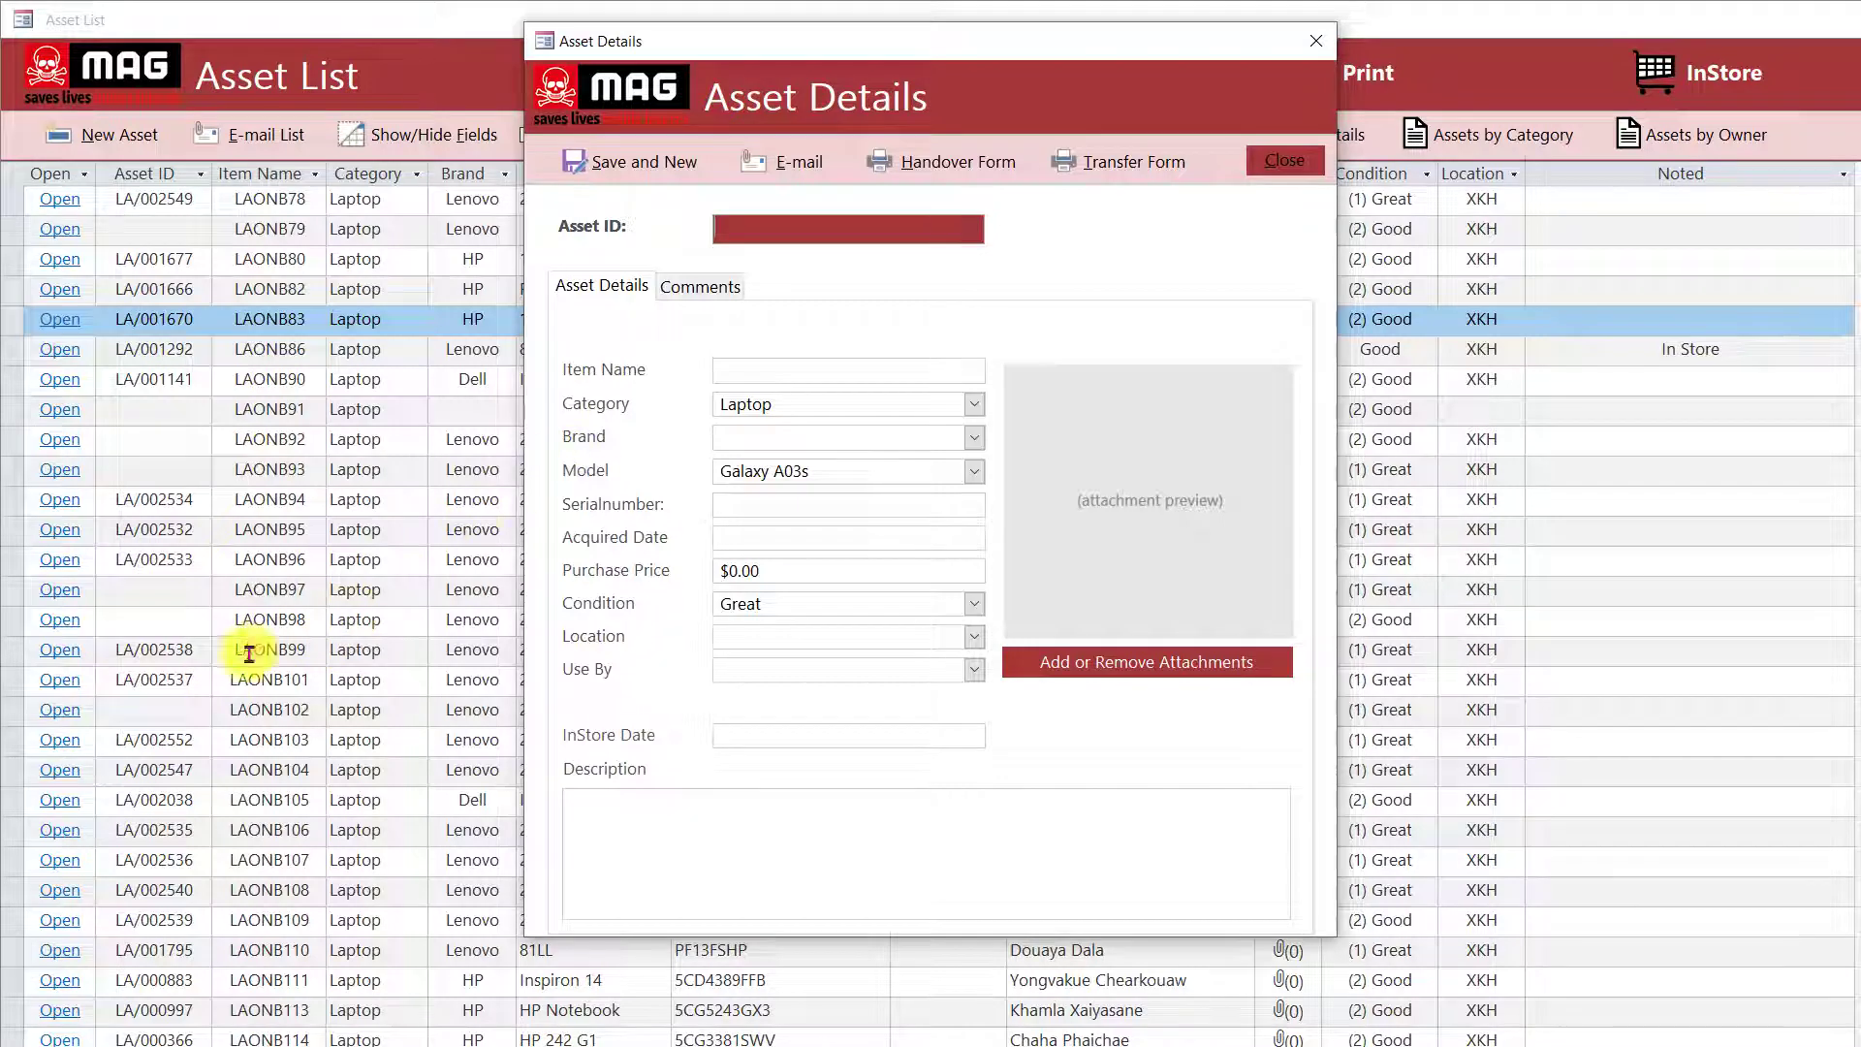
Enter duplicate Asset ID LA/002537, dismiss the warning, then enter LA/001253 instead.
{"action": "type", "text": "LA/002537"}
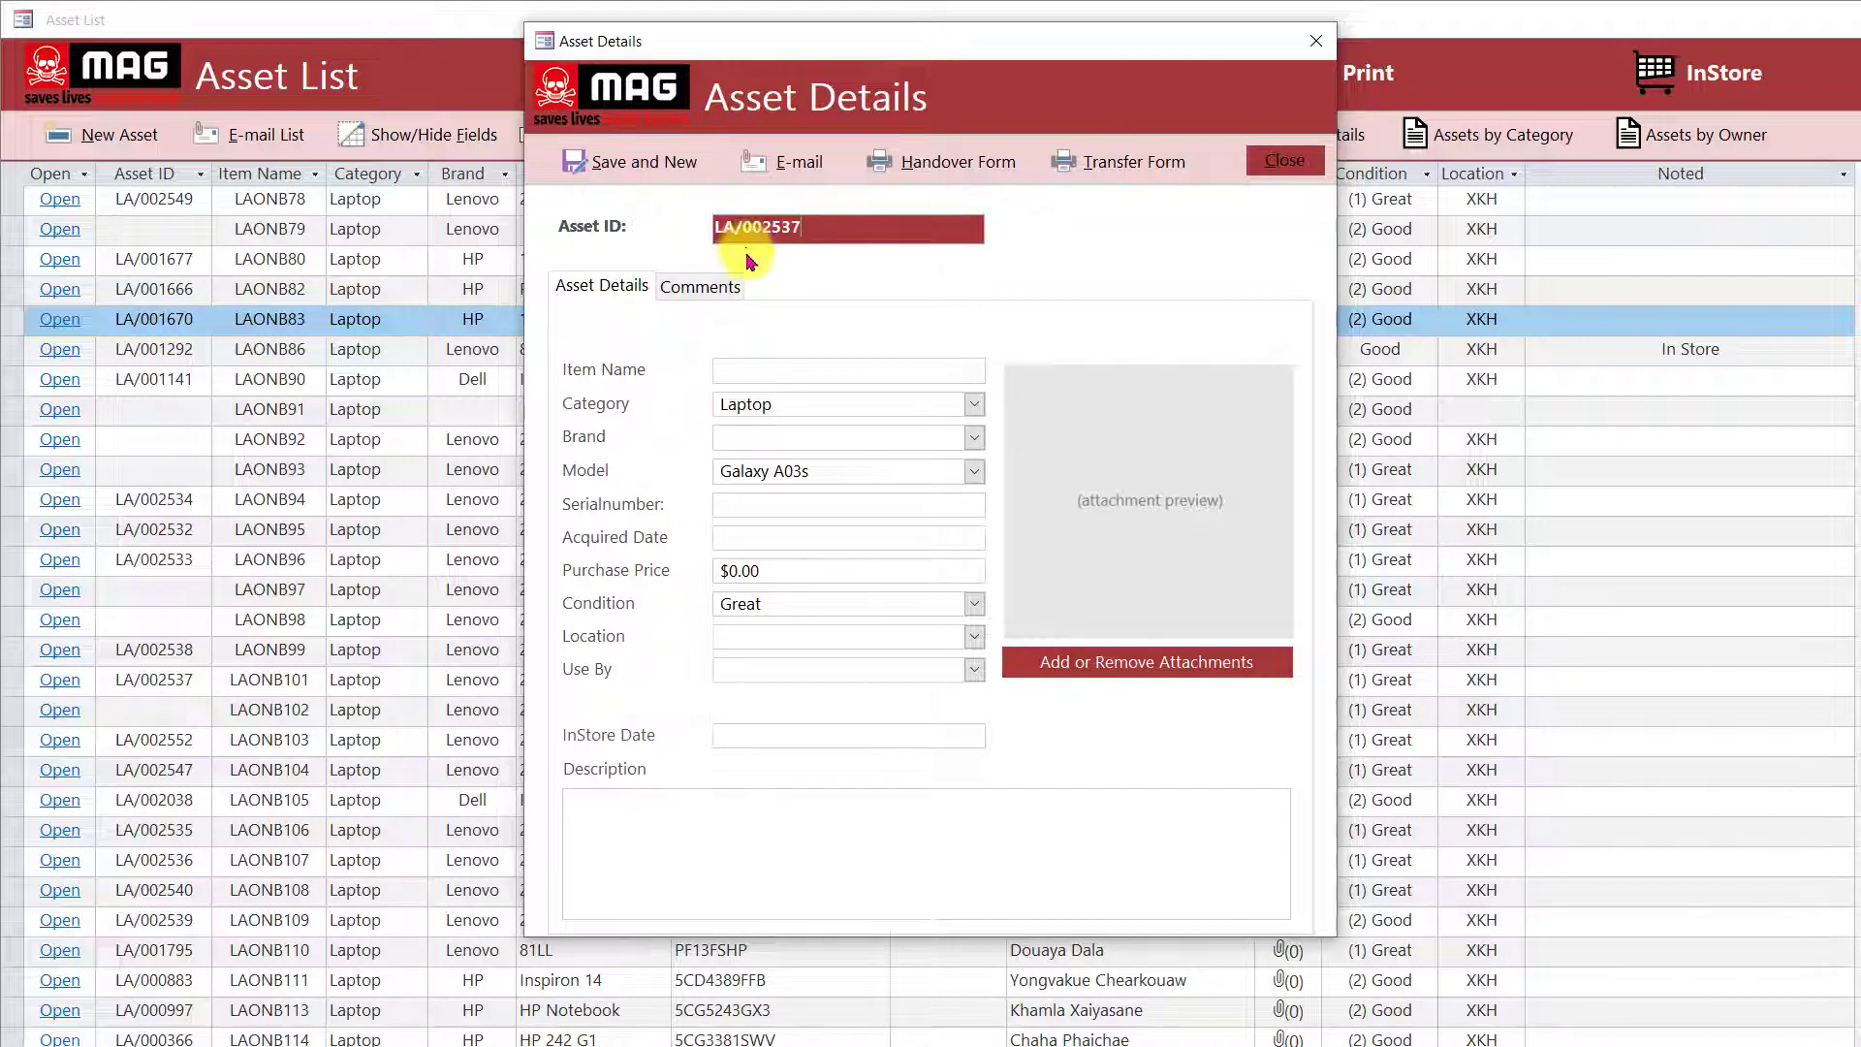
{"action": "left_click", "coordinate": [773, 377]}
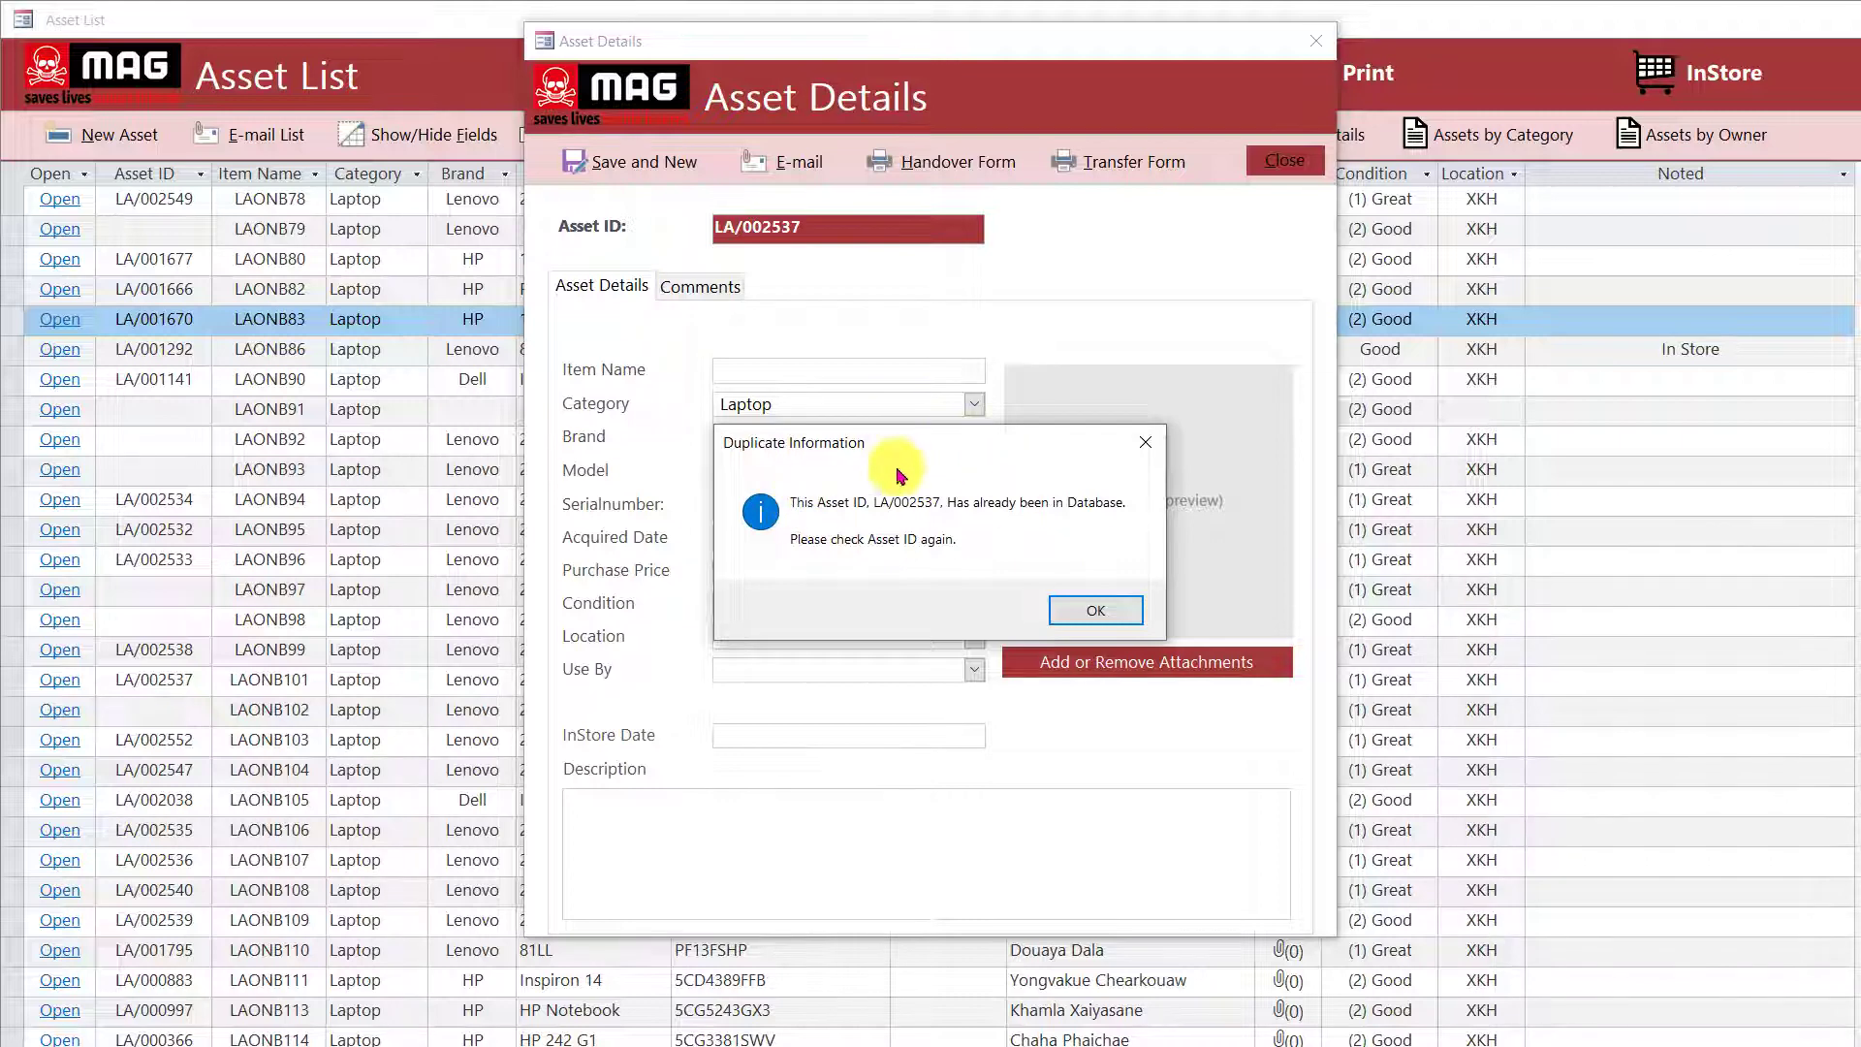
{"action": "left_click", "coordinate": [1086, 616]}
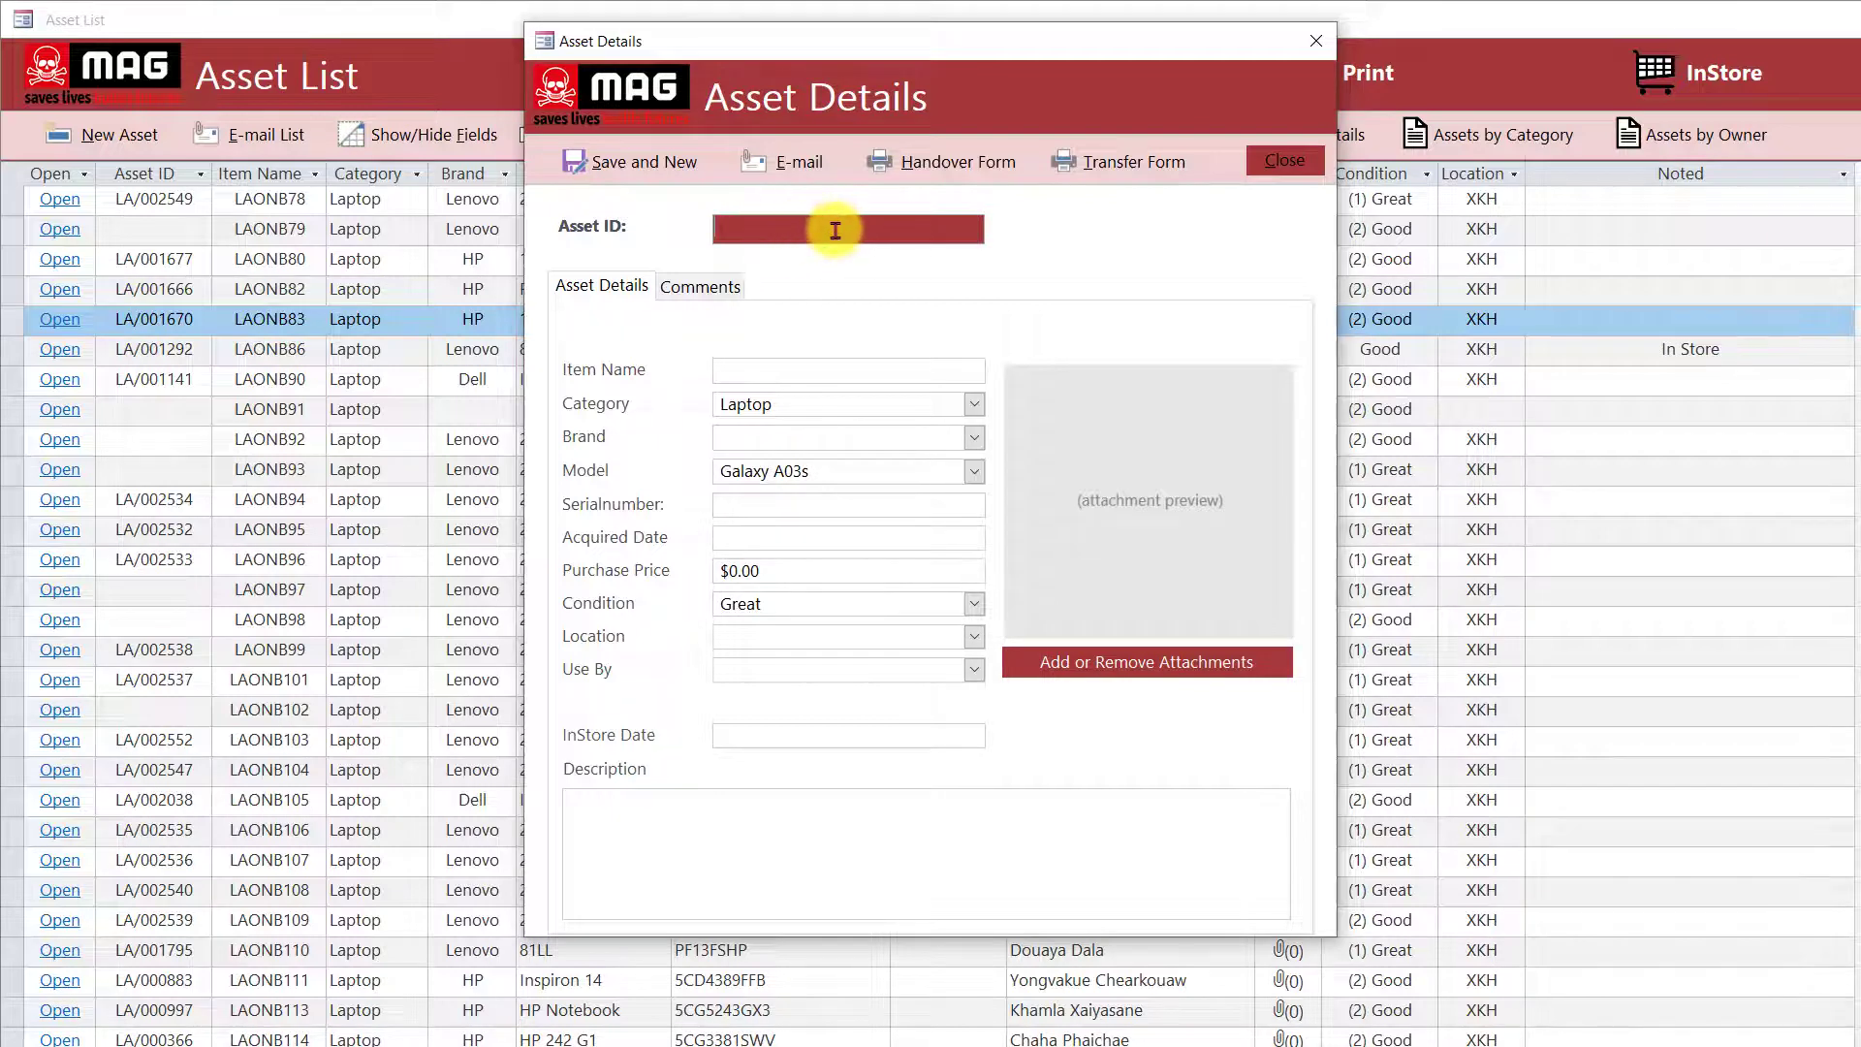
{"action": "type", "text": "FGDFGFD"}
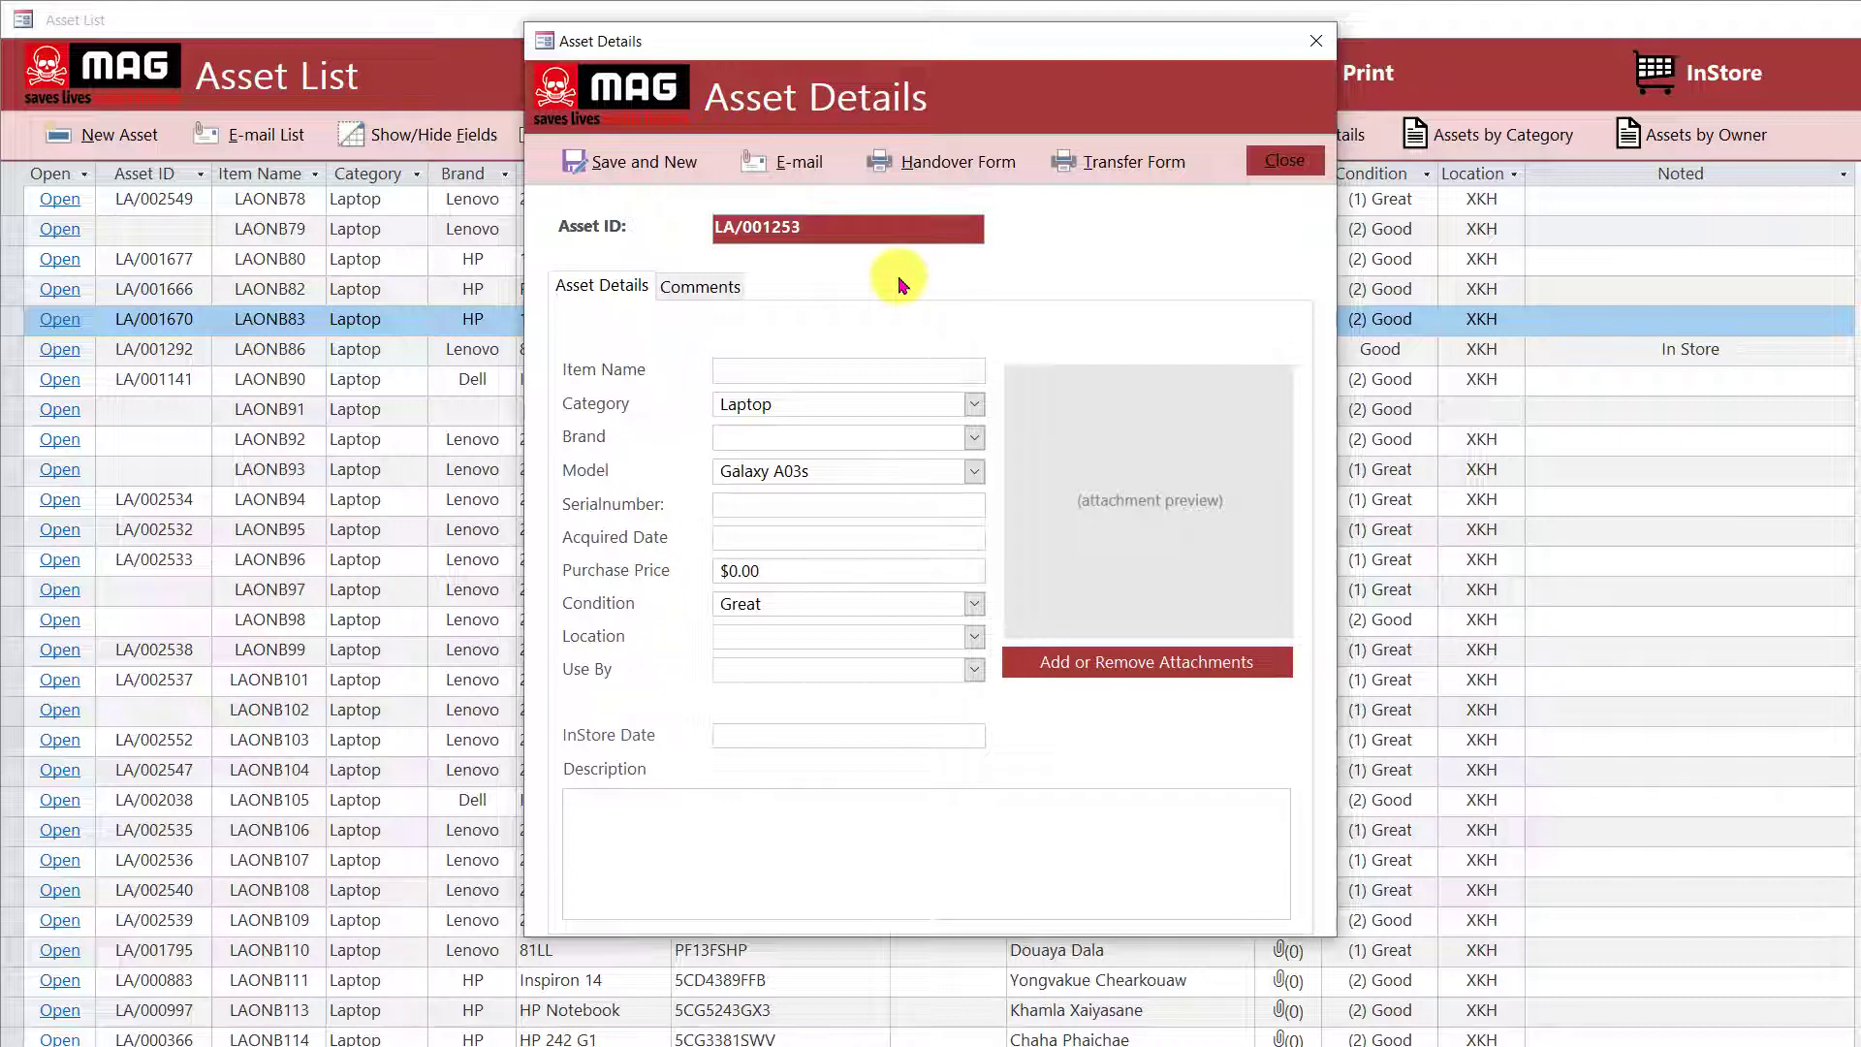
Try closing the unfinished asset form and dismiss the required Item Name message.
{"action": "left_click", "coordinate": [815, 369]}
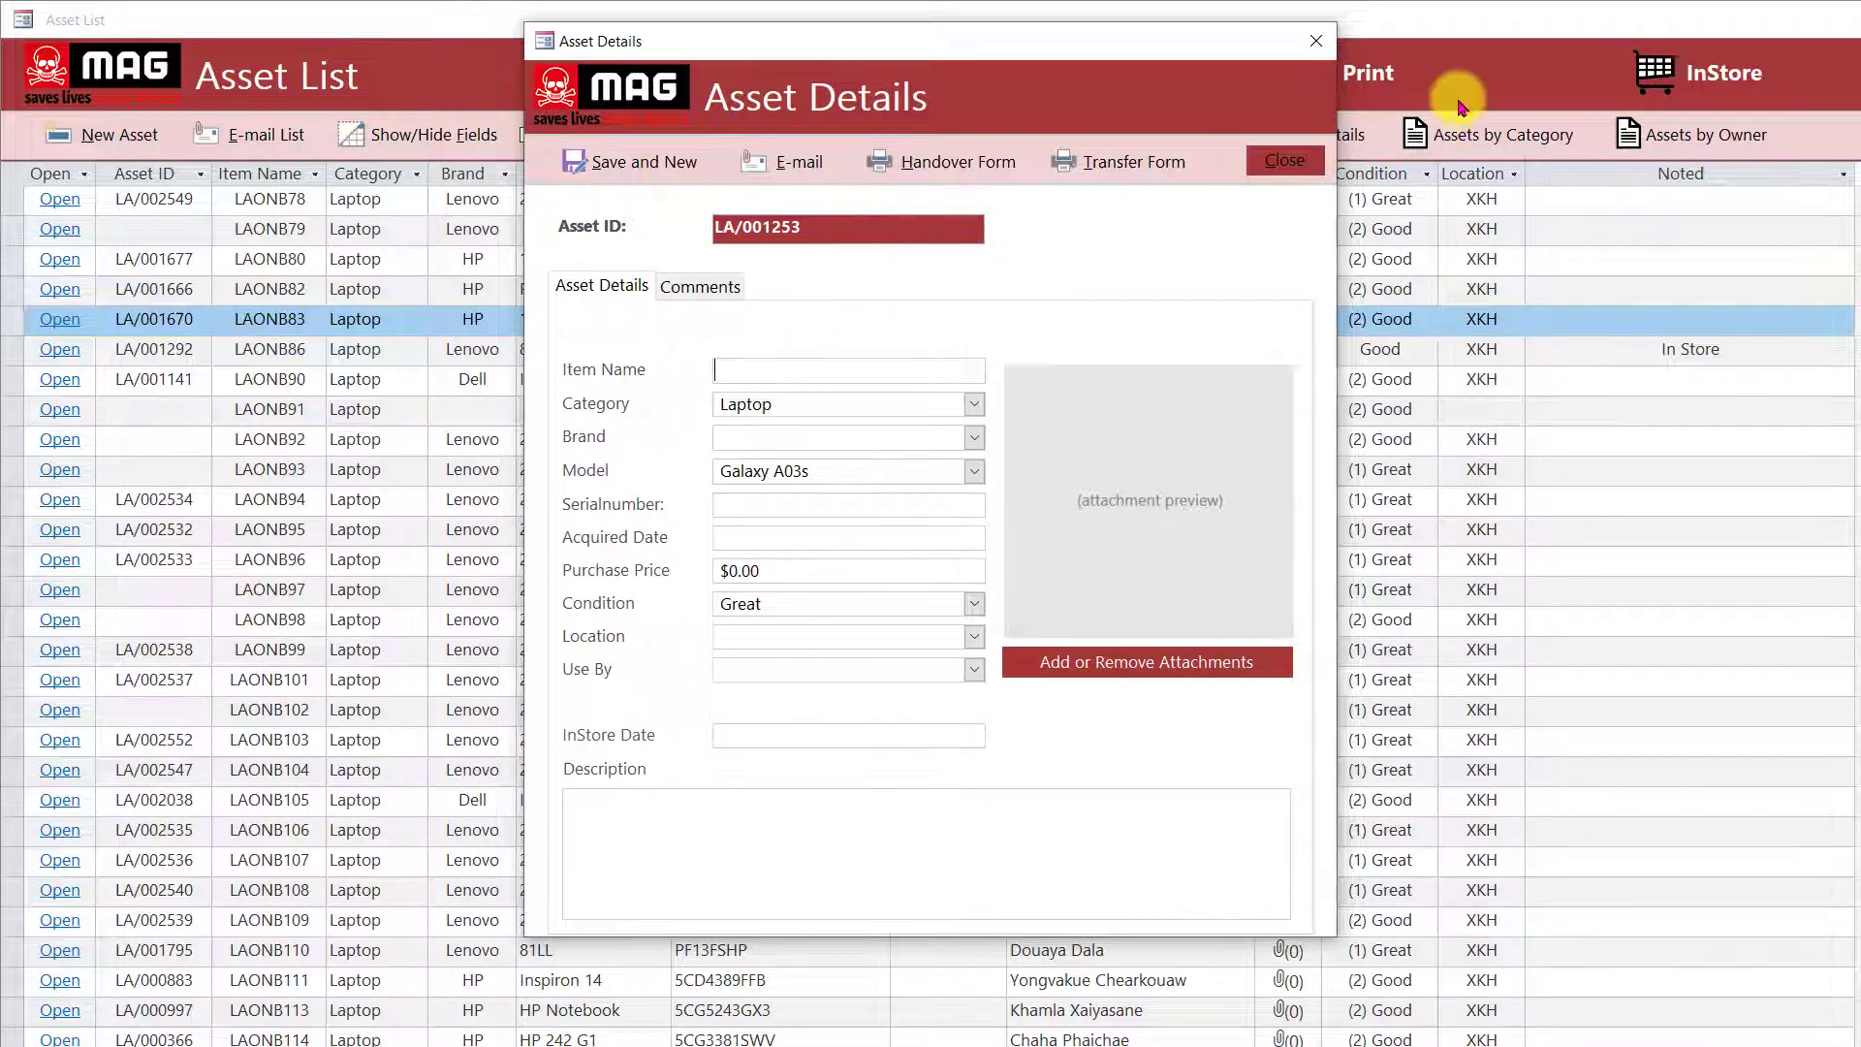
{"action": "left_click", "coordinate": [1285, 162]}
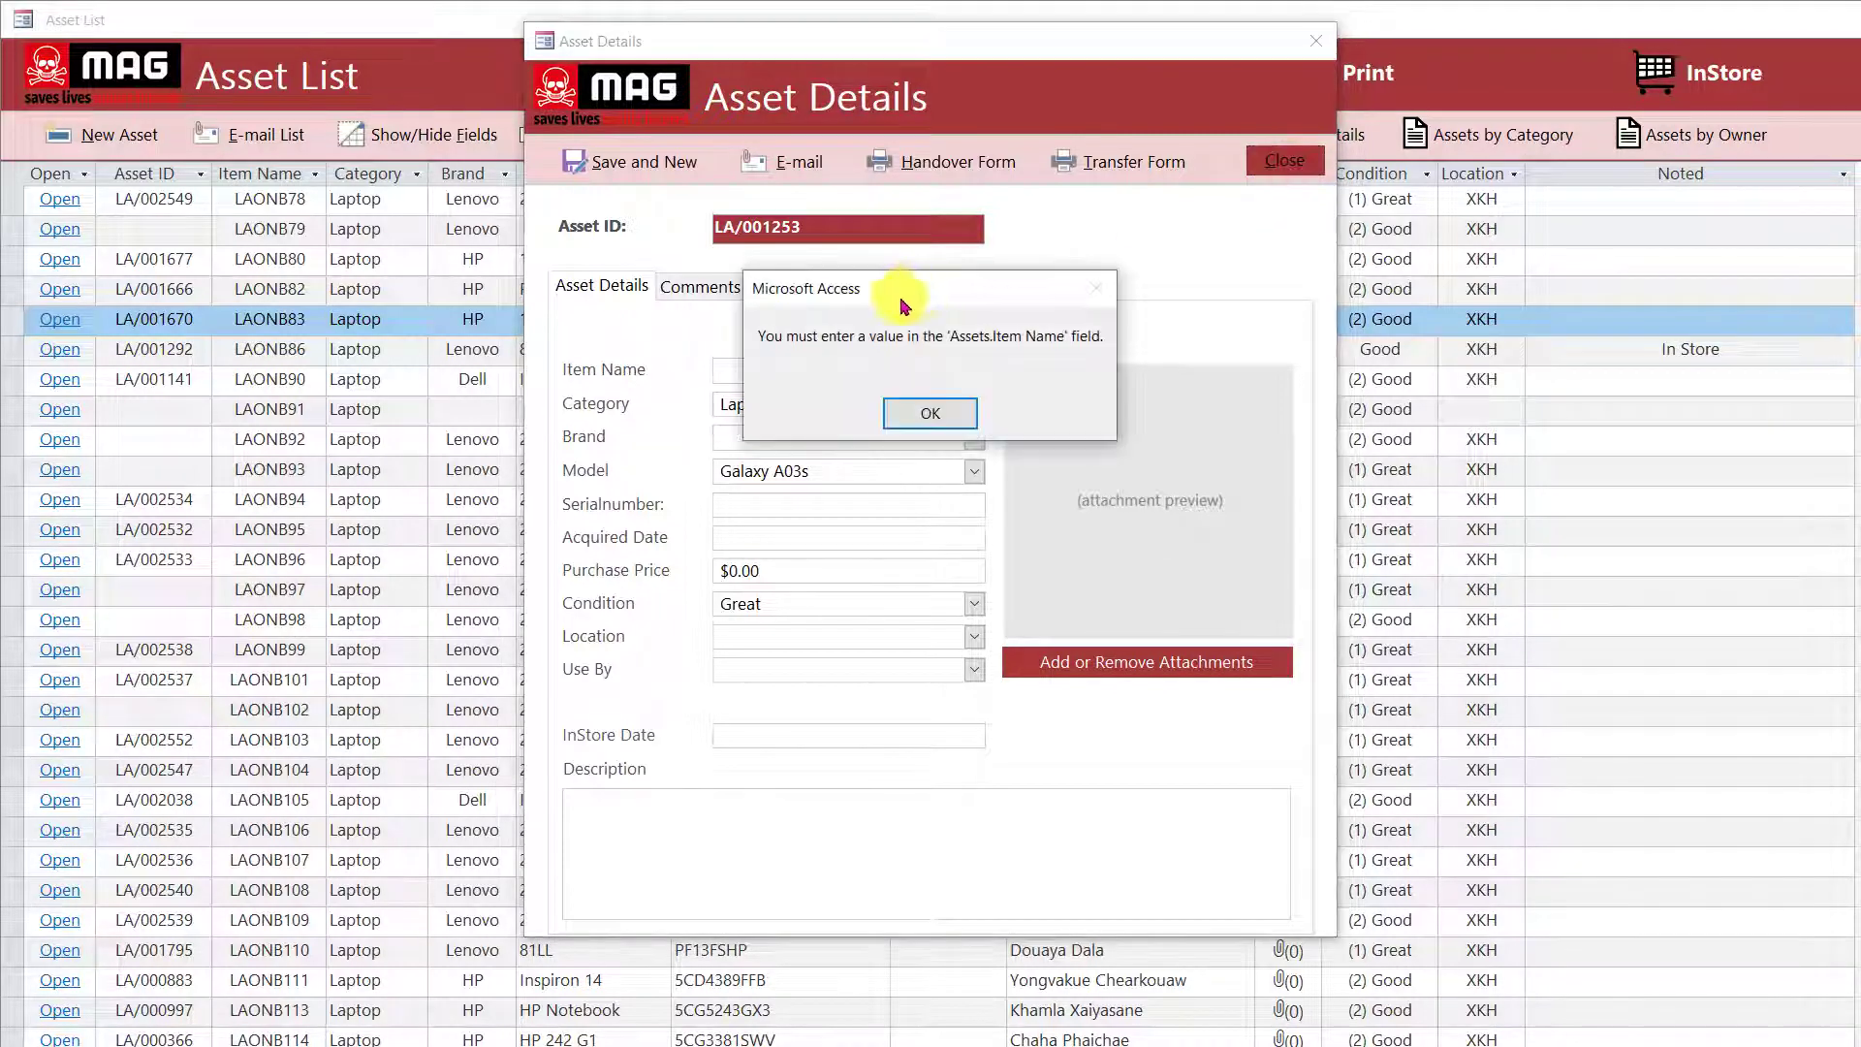
{"action": "left_click", "coordinate": [916, 407]}
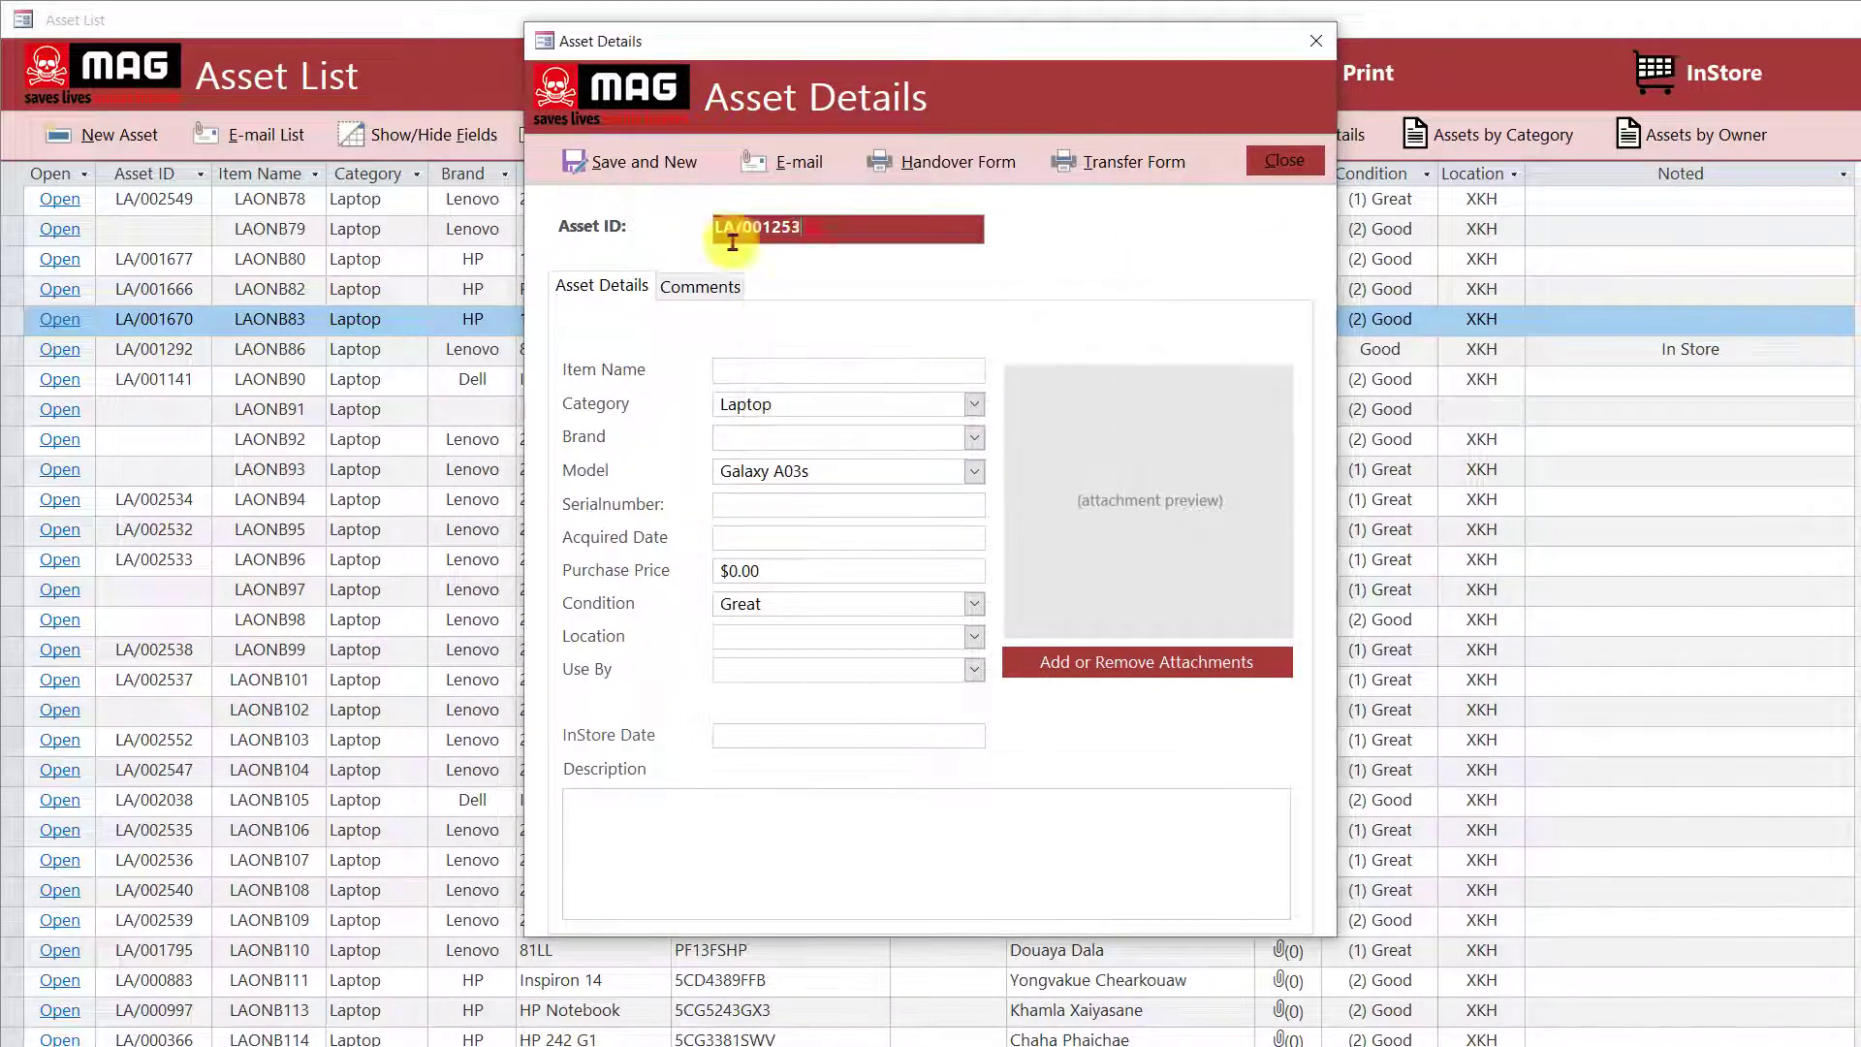
Paste serial 5CG91403SY again, dismiss the duplicate warning, and close the new-asset form.
{"action": "left_click_drag", "start_coordinate": [719, 228], "coordinate": [811, 228]}
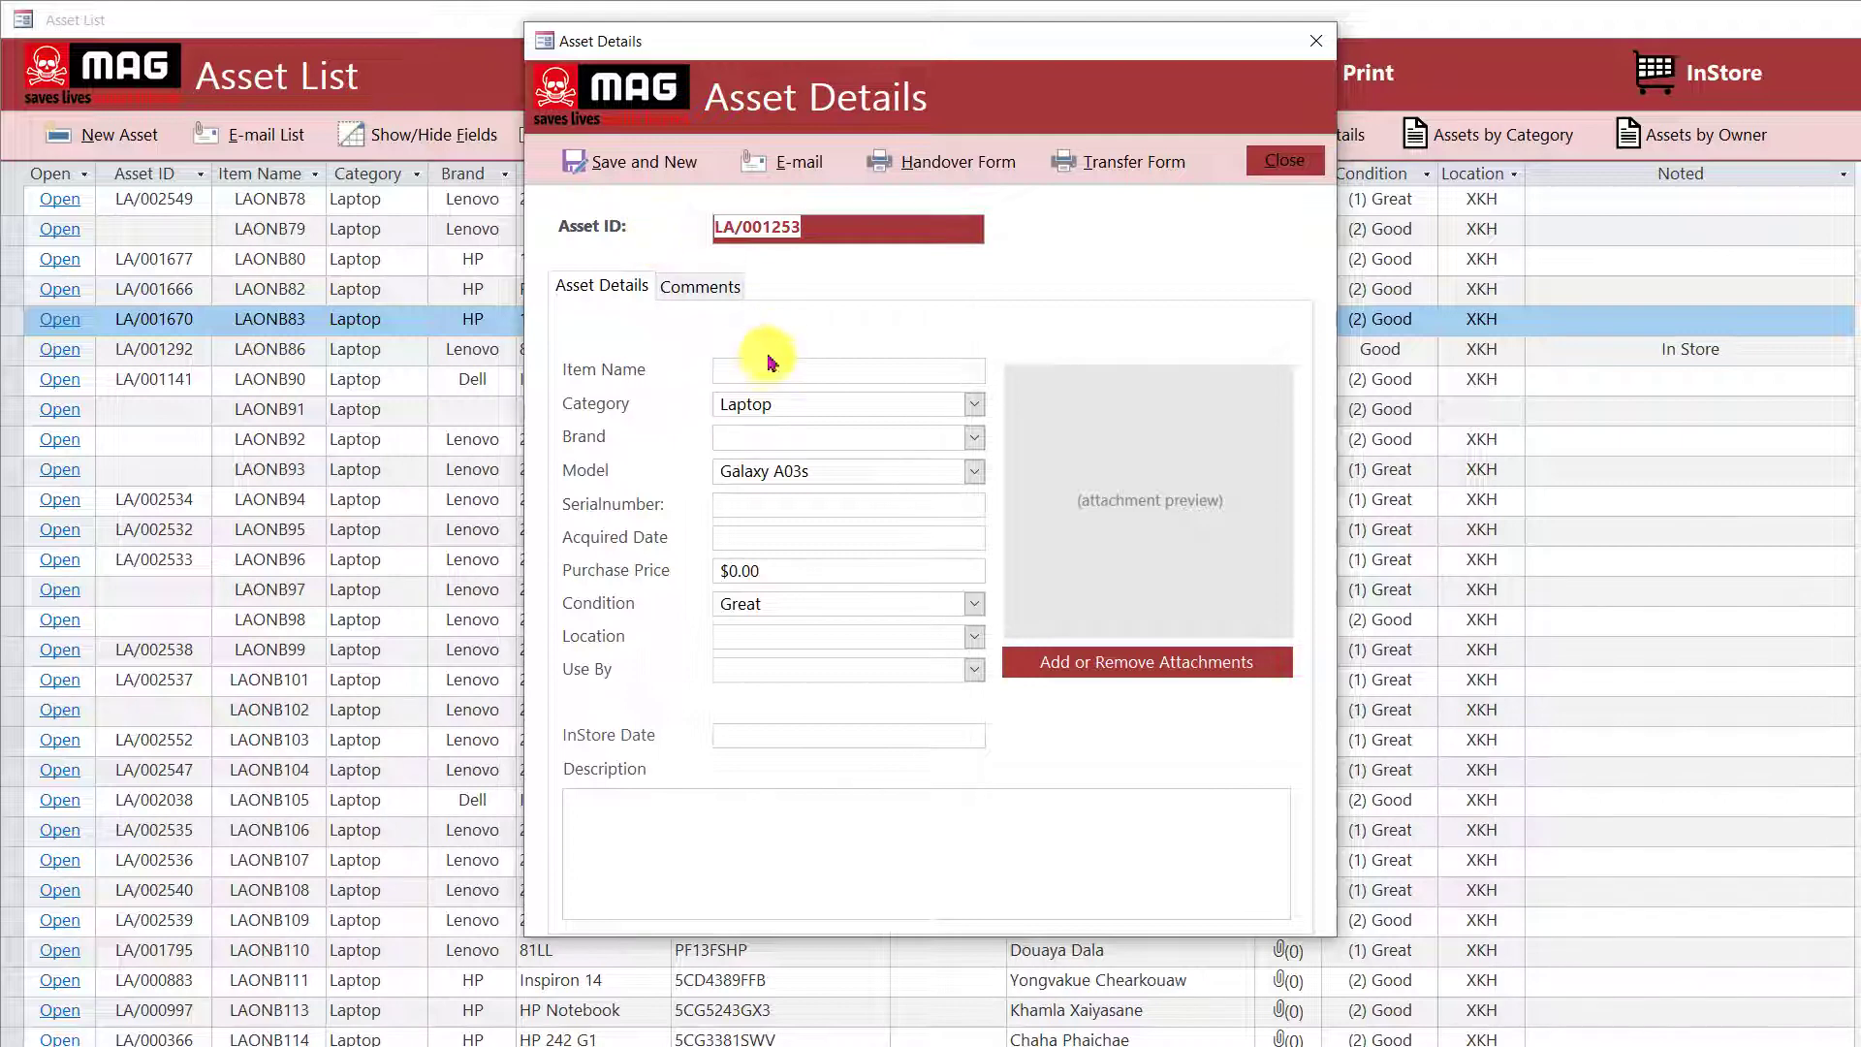
{"action": "left_click", "coordinate": [812, 224]}
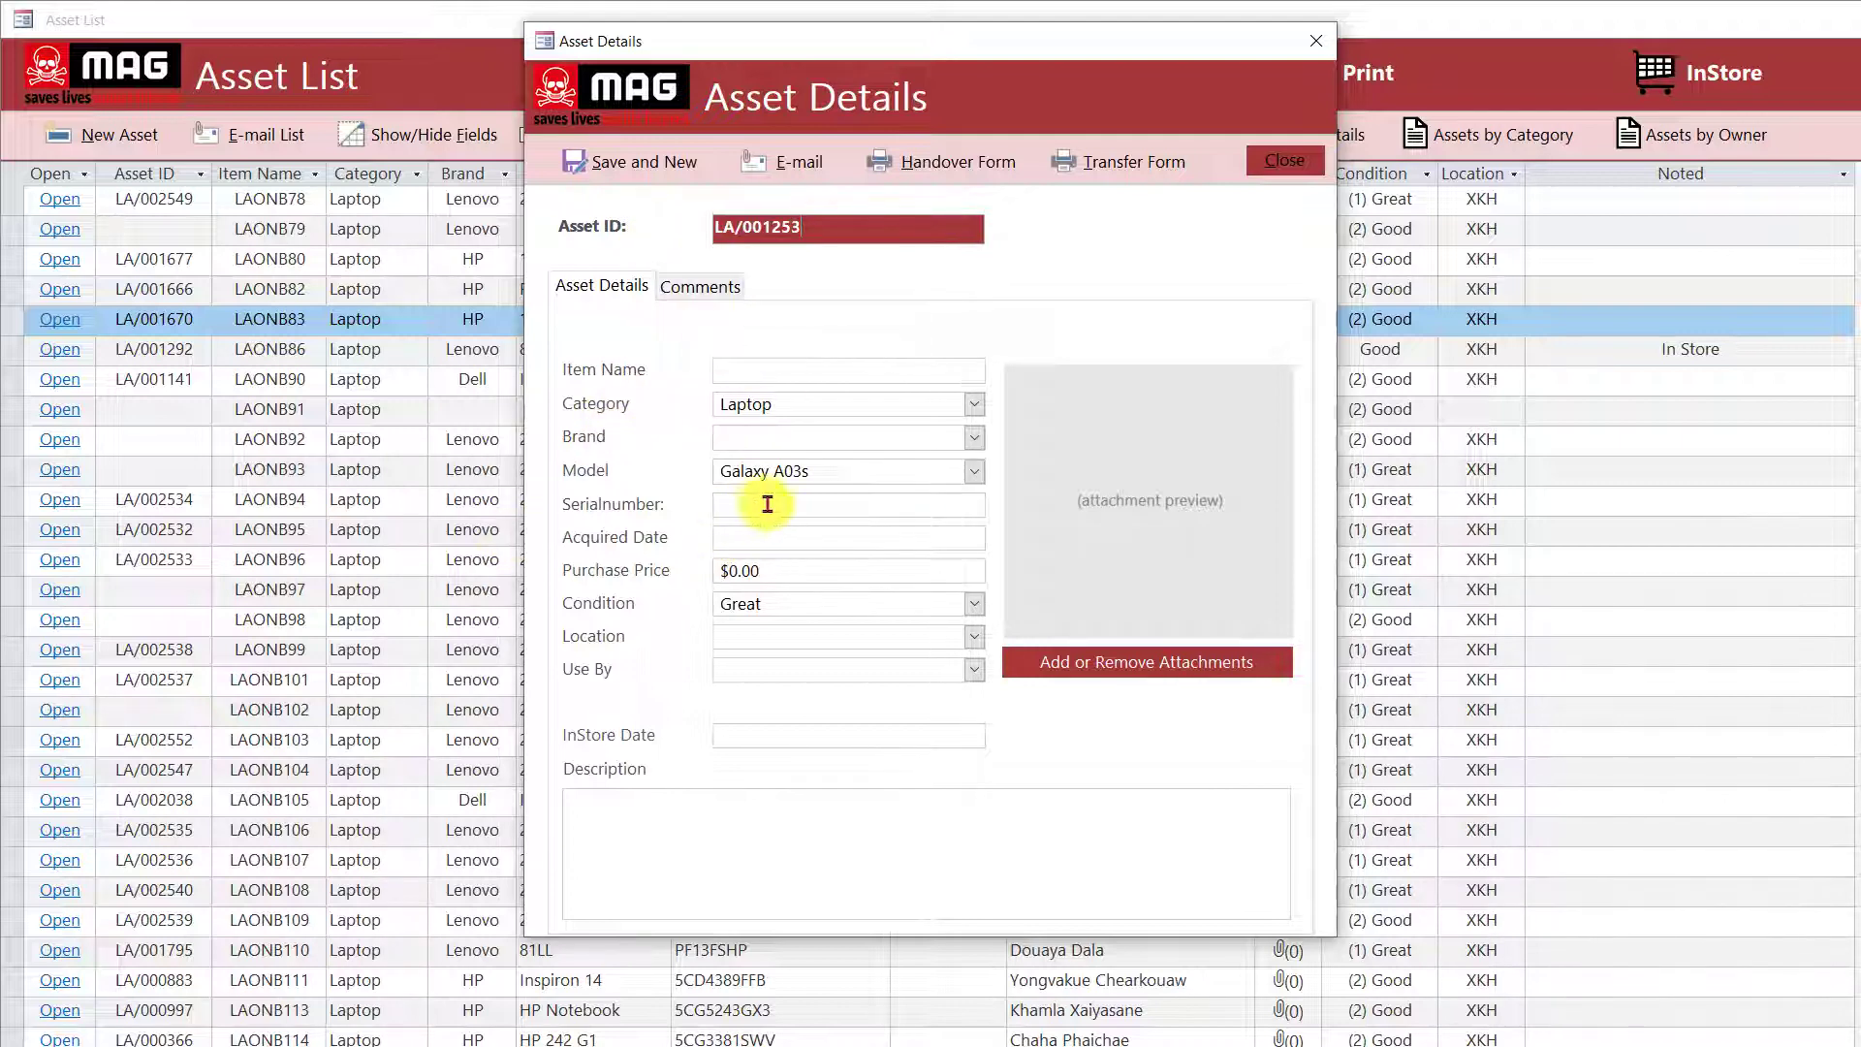
{"action": "key", "text": "ctrl+v"}
{"action": "left_click", "coordinate": [821, 534]}
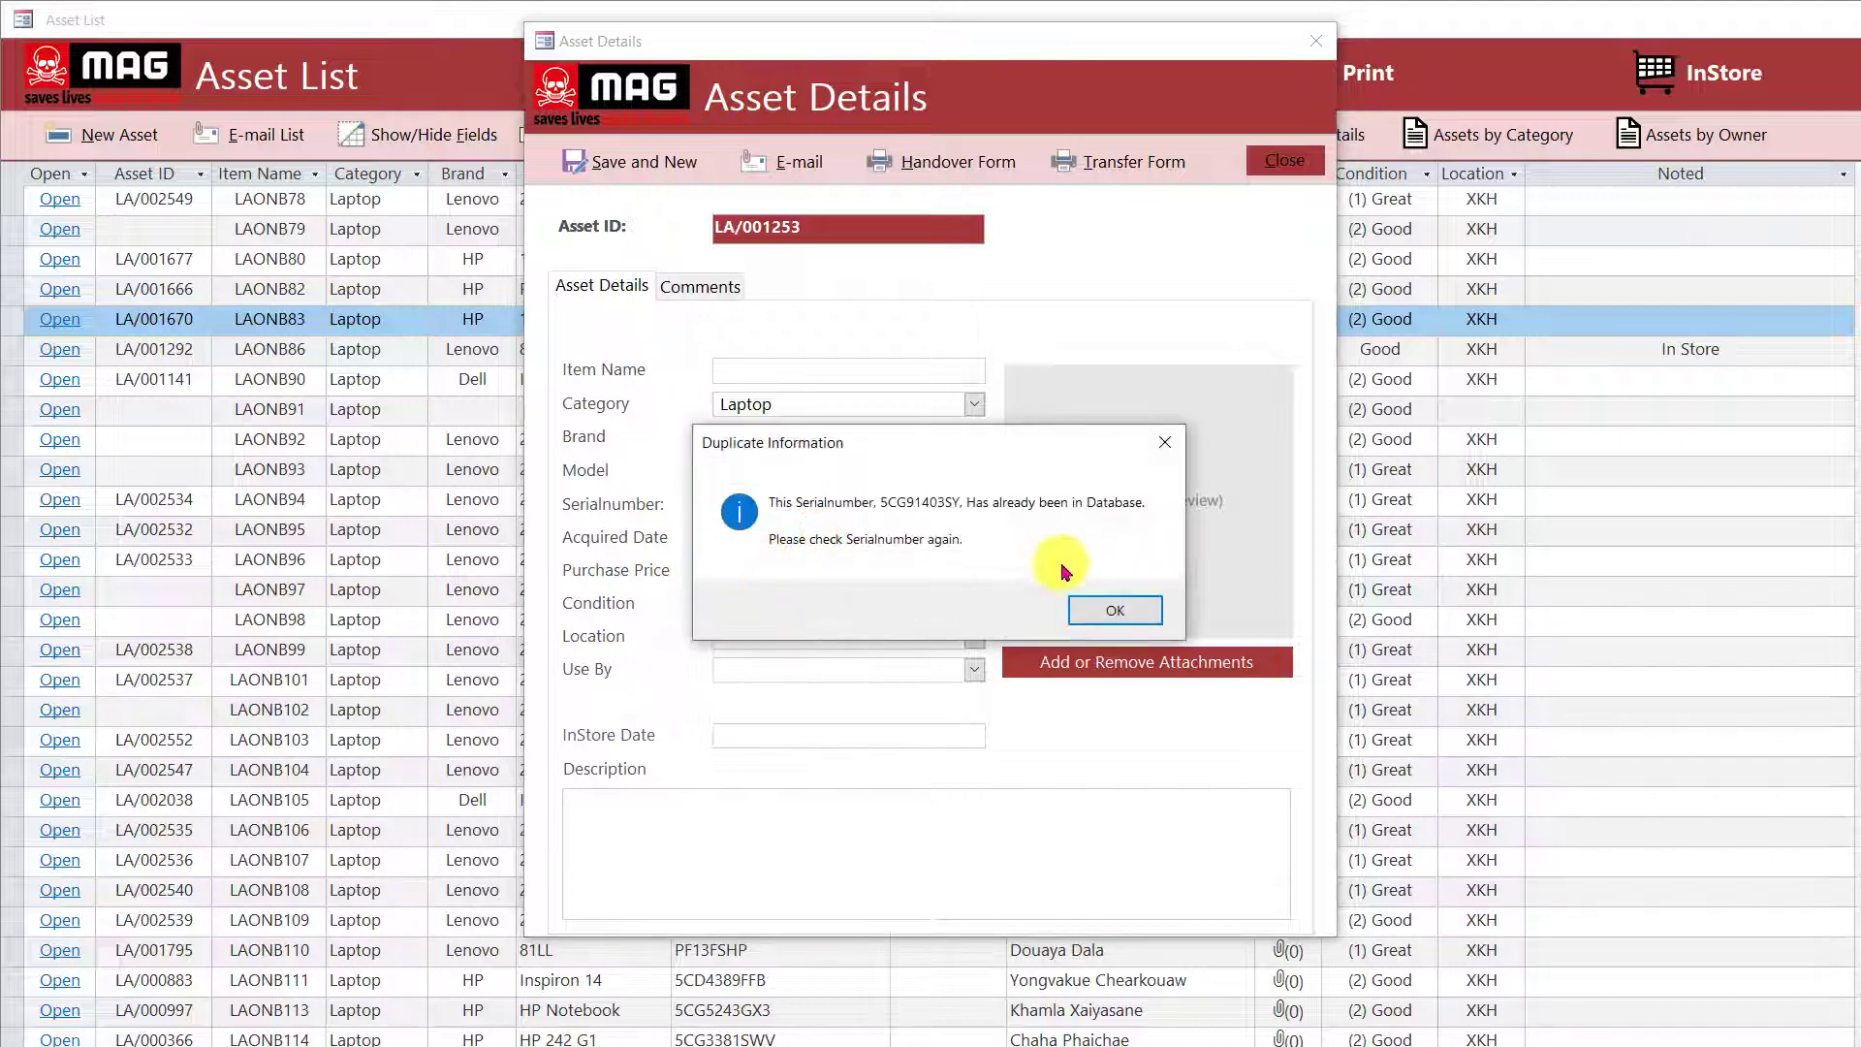
{"action": "left_click", "coordinate": [1092, 607]}
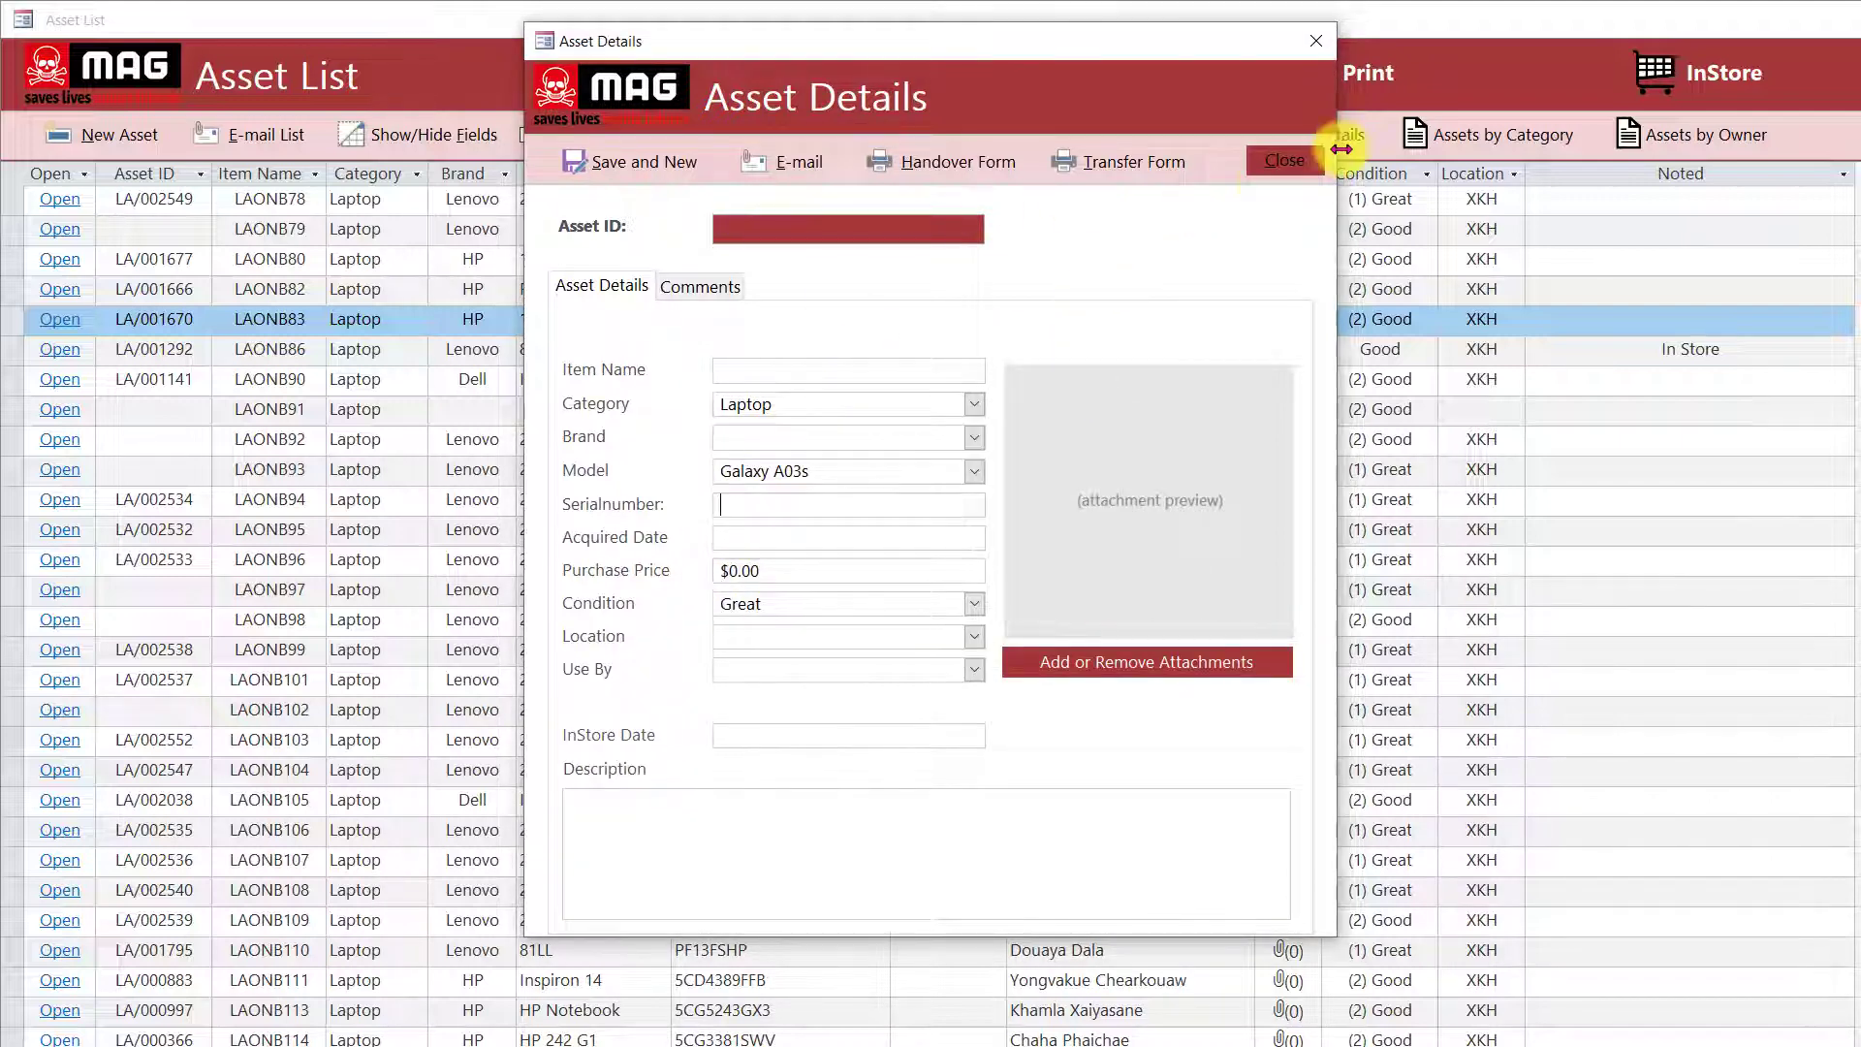
{"action": "left_click", "coordinate": [1270, 167]}
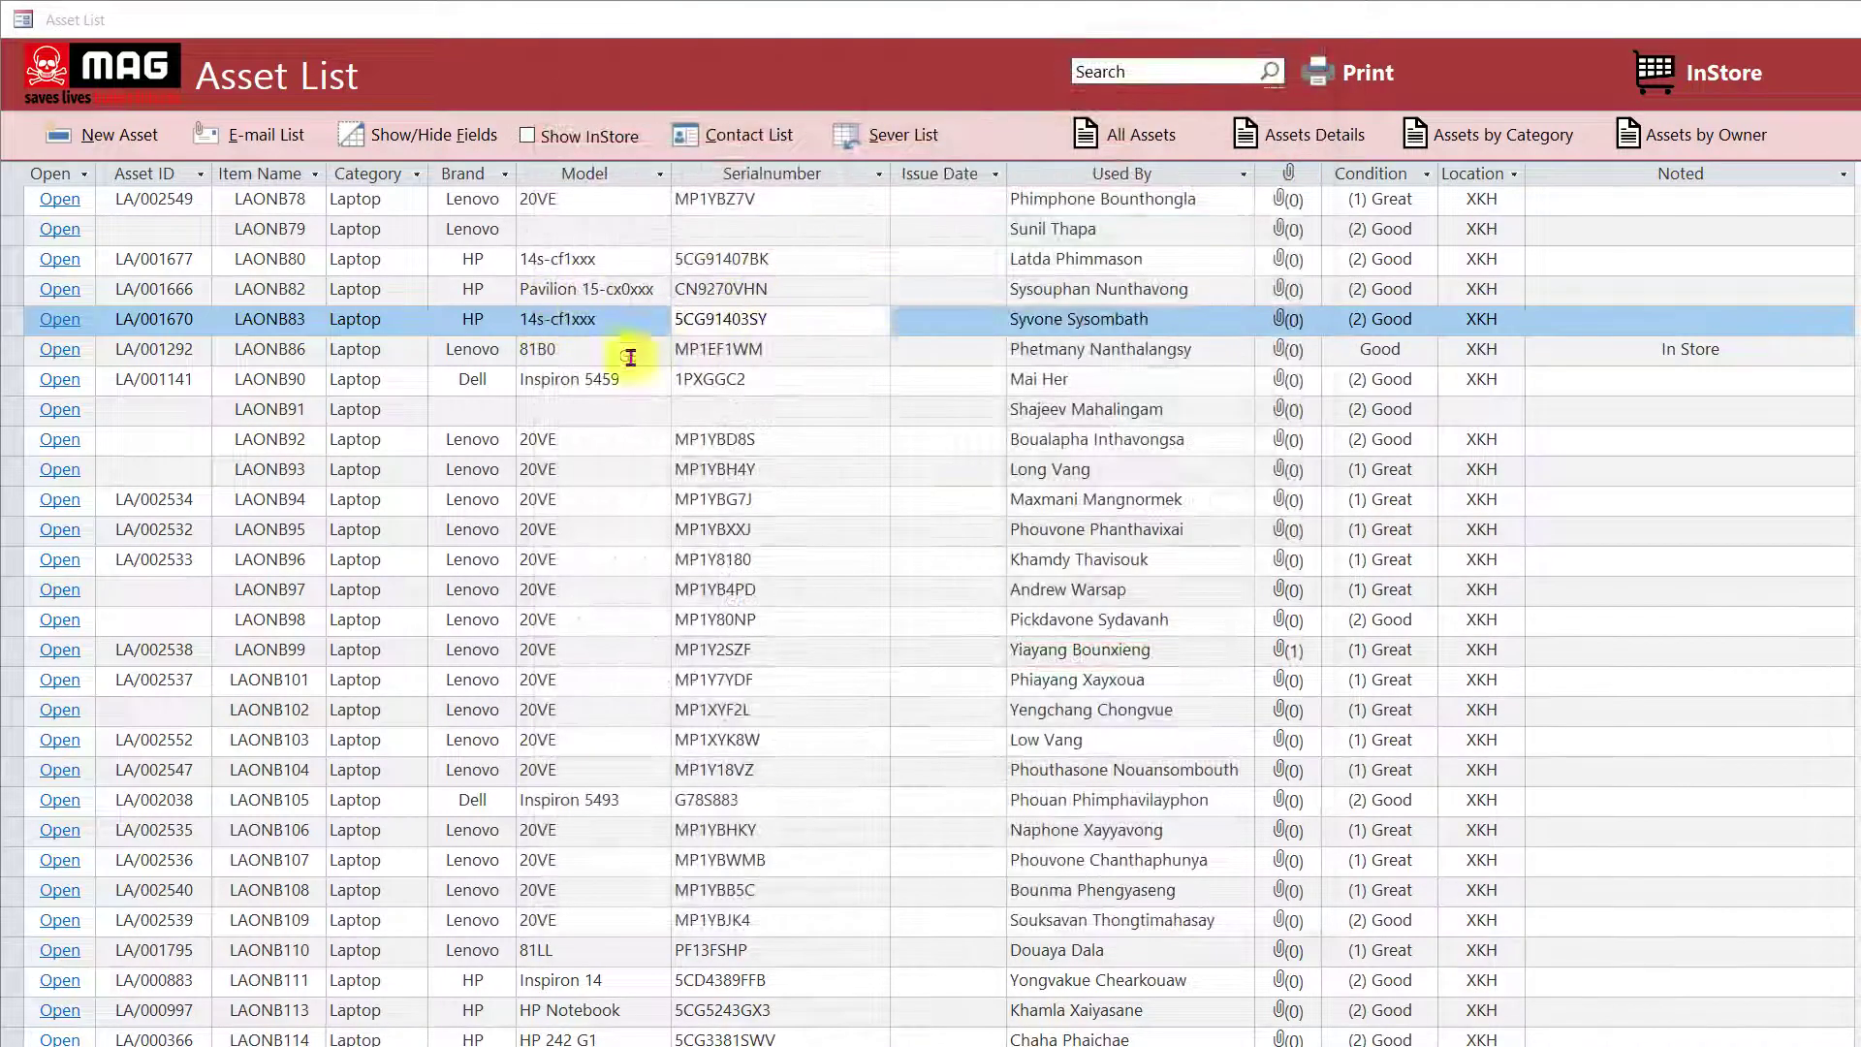
{"action": "scroll", "coordinate": [695, 329], "scroll_direction": "up", "scroll_amount": 2}
{"action": "scroll", "coordinate": [581, 325], "scroll_direction": "up", "scroll_amount": 3}
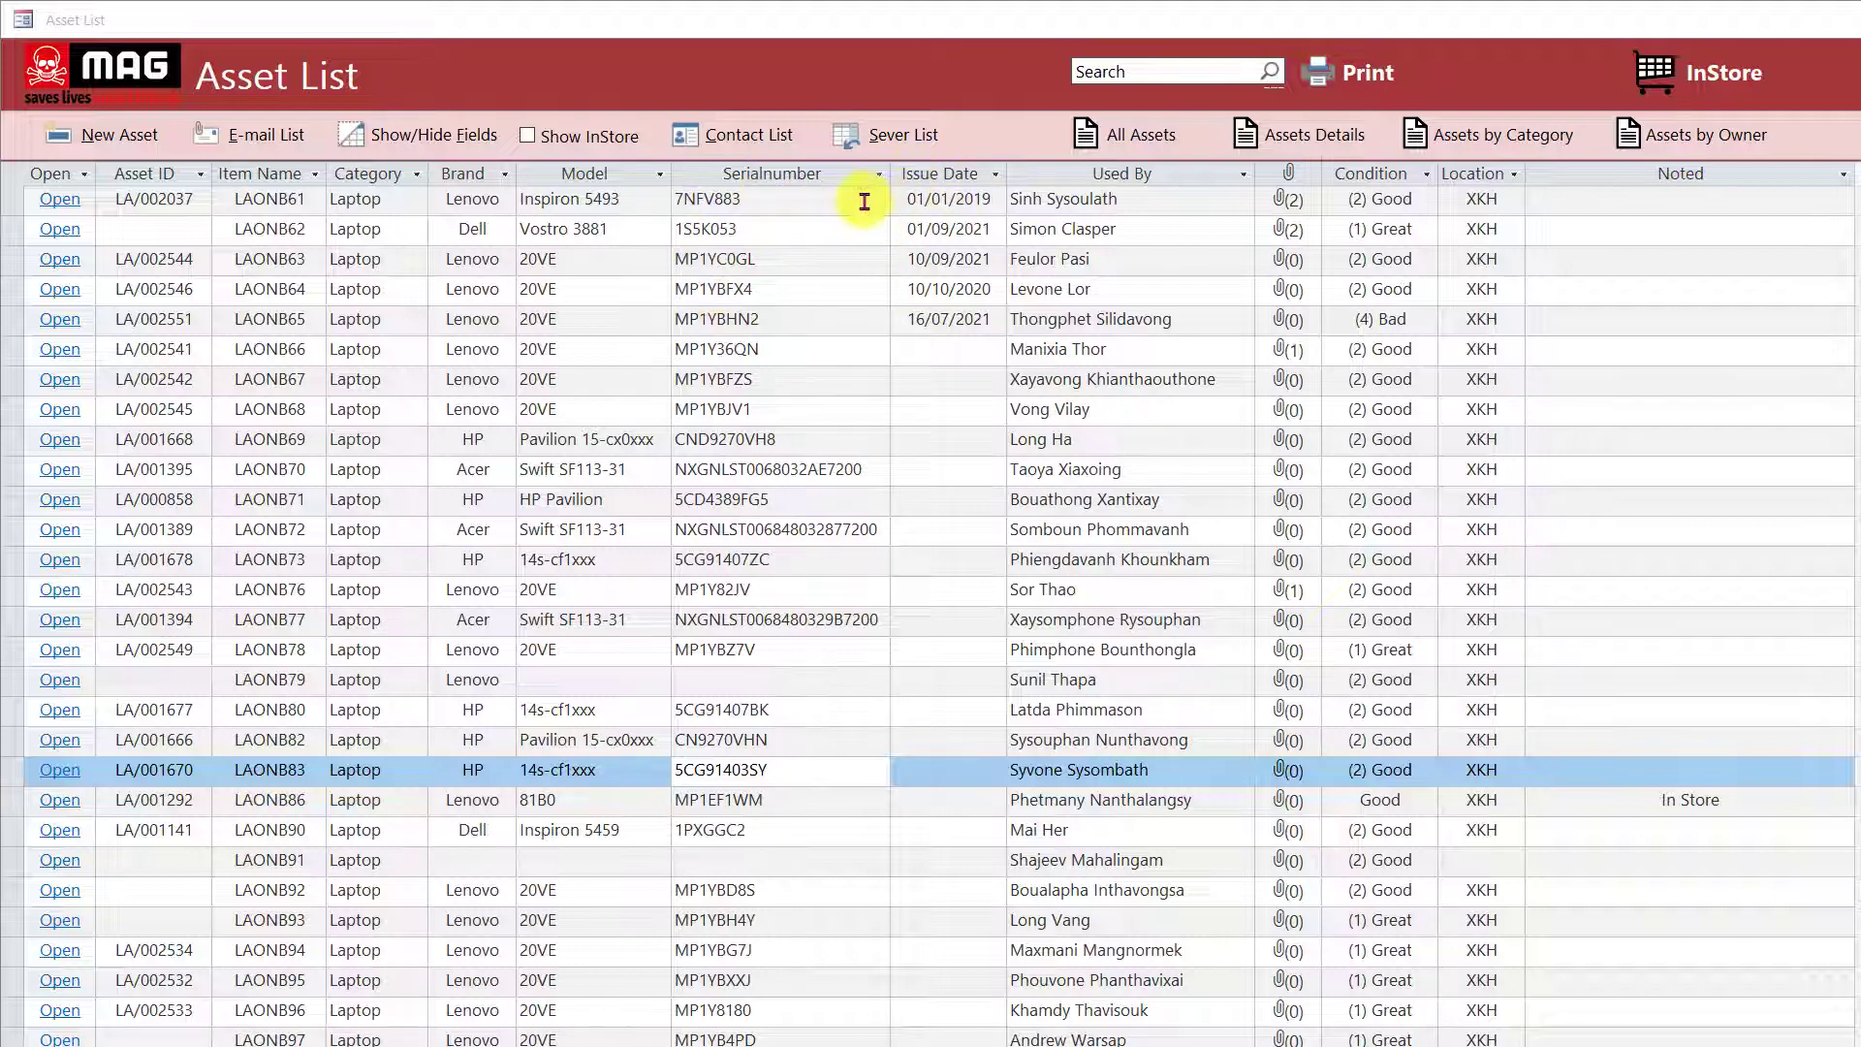
Open Server Permissions and select the fifth contact's name and username cells.
{"action": "left_click", "coordinate": [881, 148]}
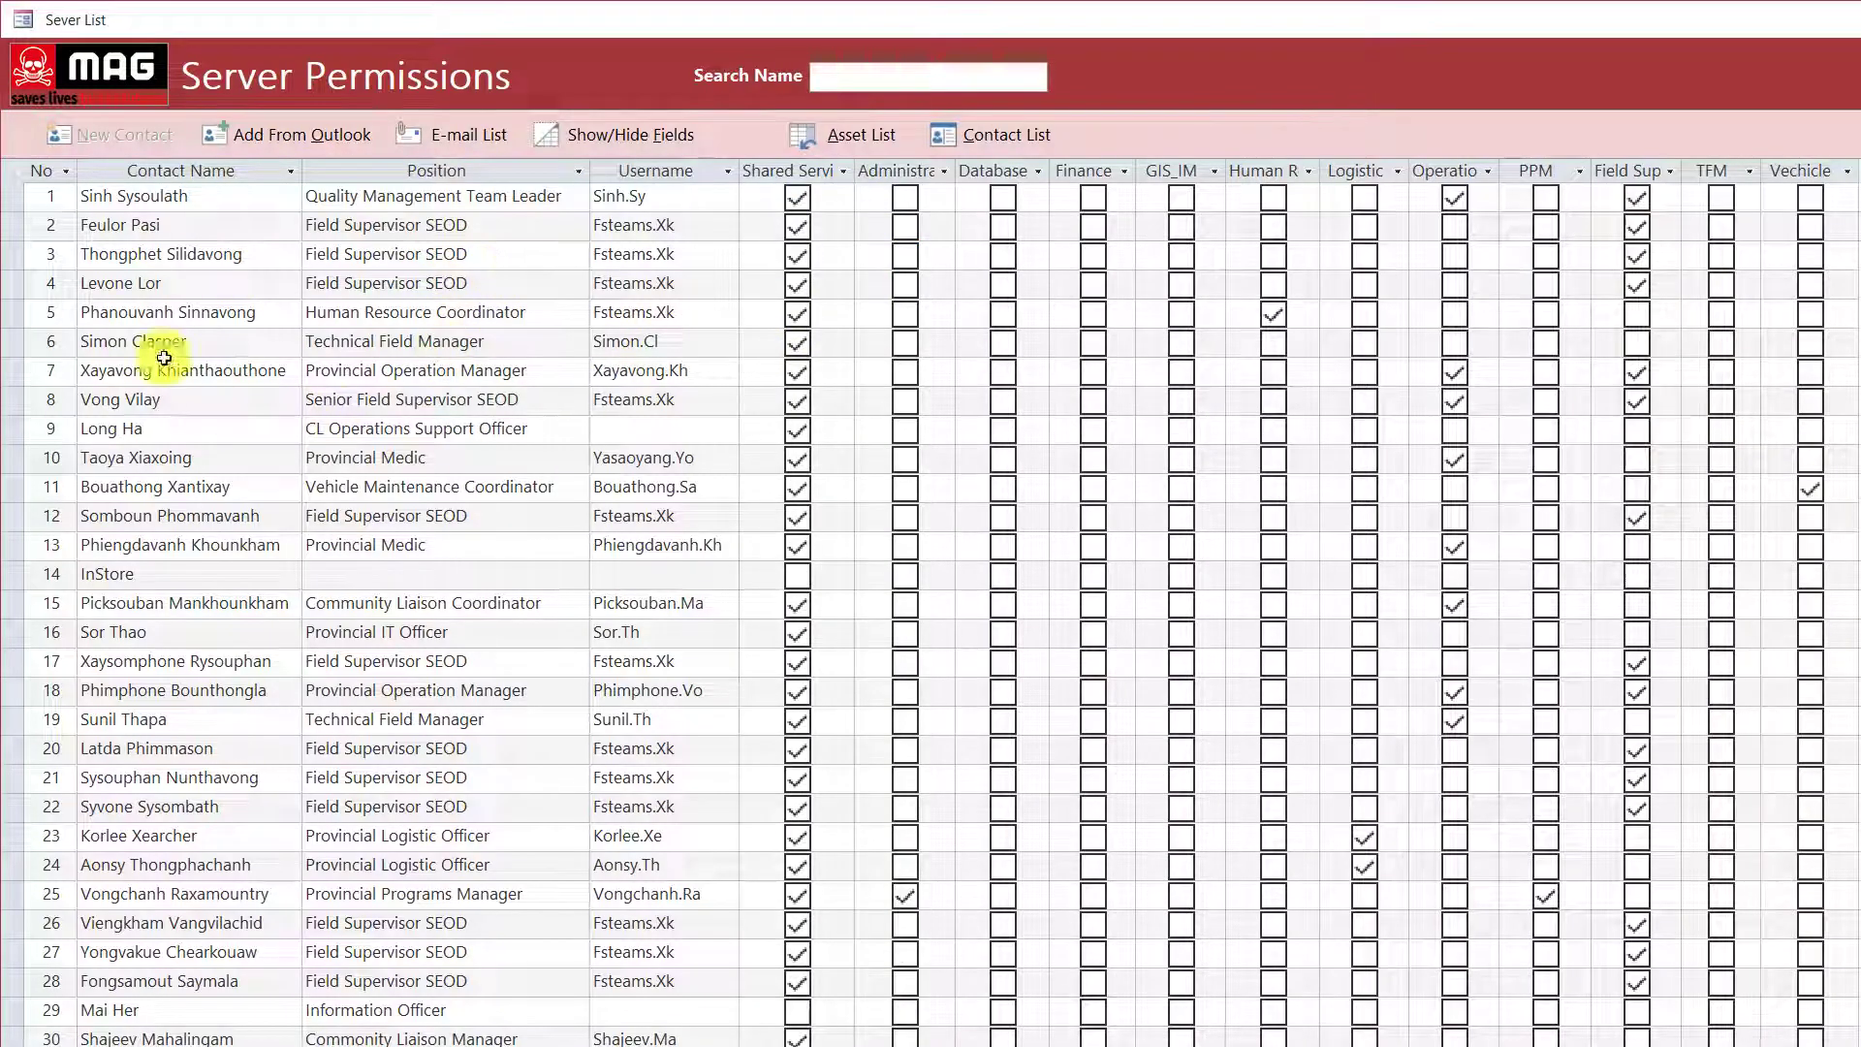
{"action": "left_click", "coordinate": [180, 303]}
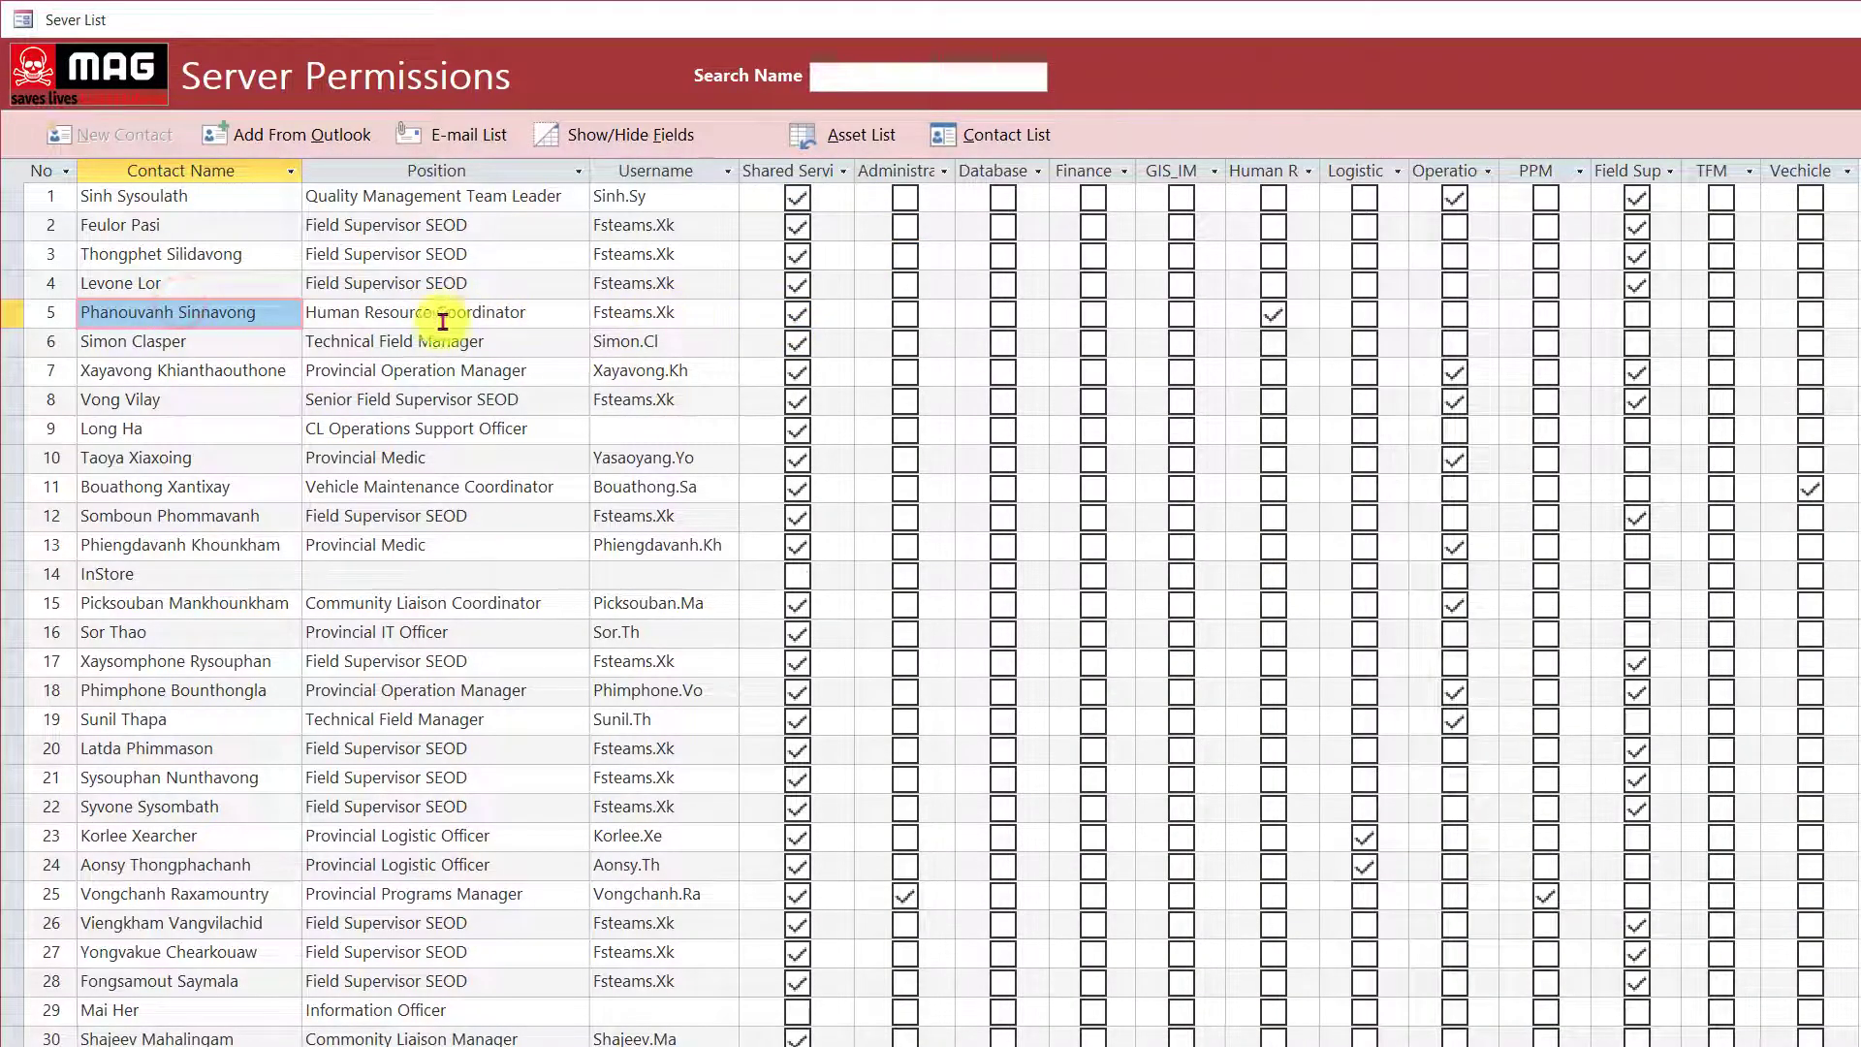
{"action": "left_click", "coordinate": [393, 315]}
{"action": "left_click", "coordinate": [685, 316]}
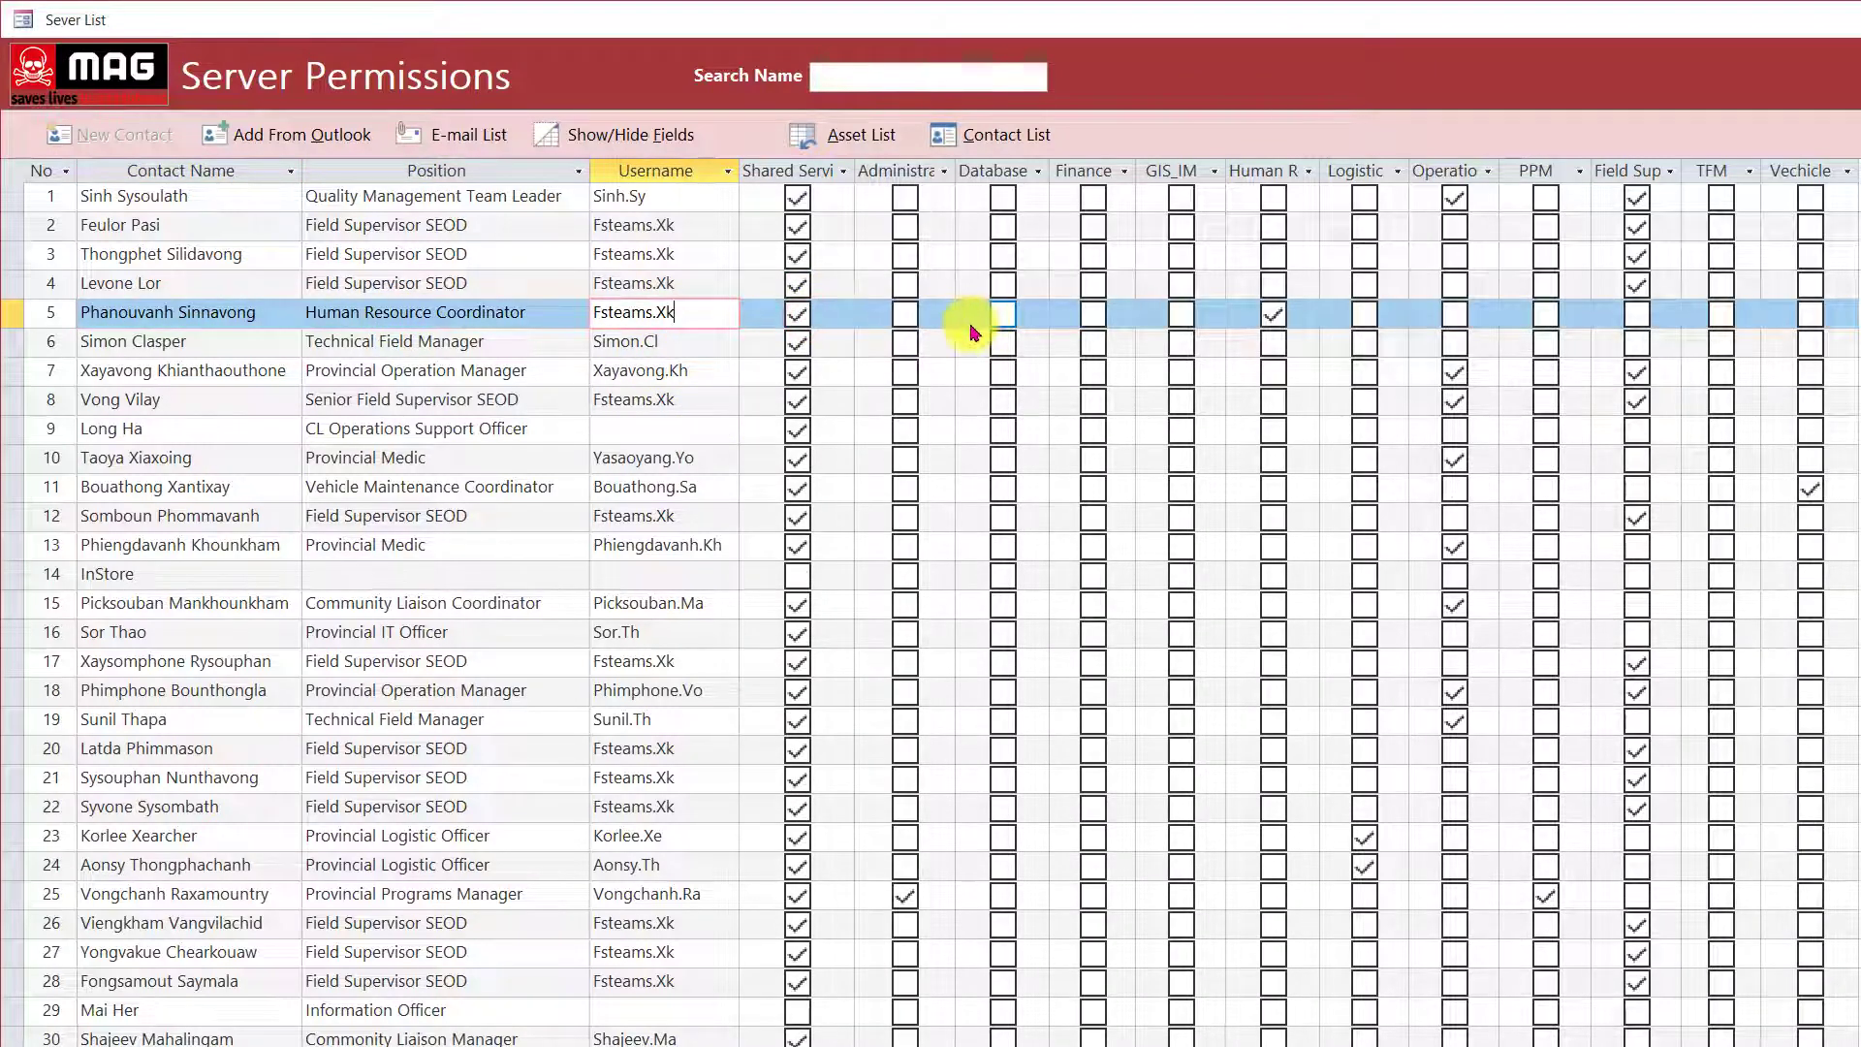
Select the Shared Services, Administrator and Database columns, then the sixth contact's position.
{"action": "left_click", "coordinate": [789, 160]}
{"action": "left_click", "coordinate": [914, 170]}
{"action": "left_click", "coordinate": [1007, 171]}
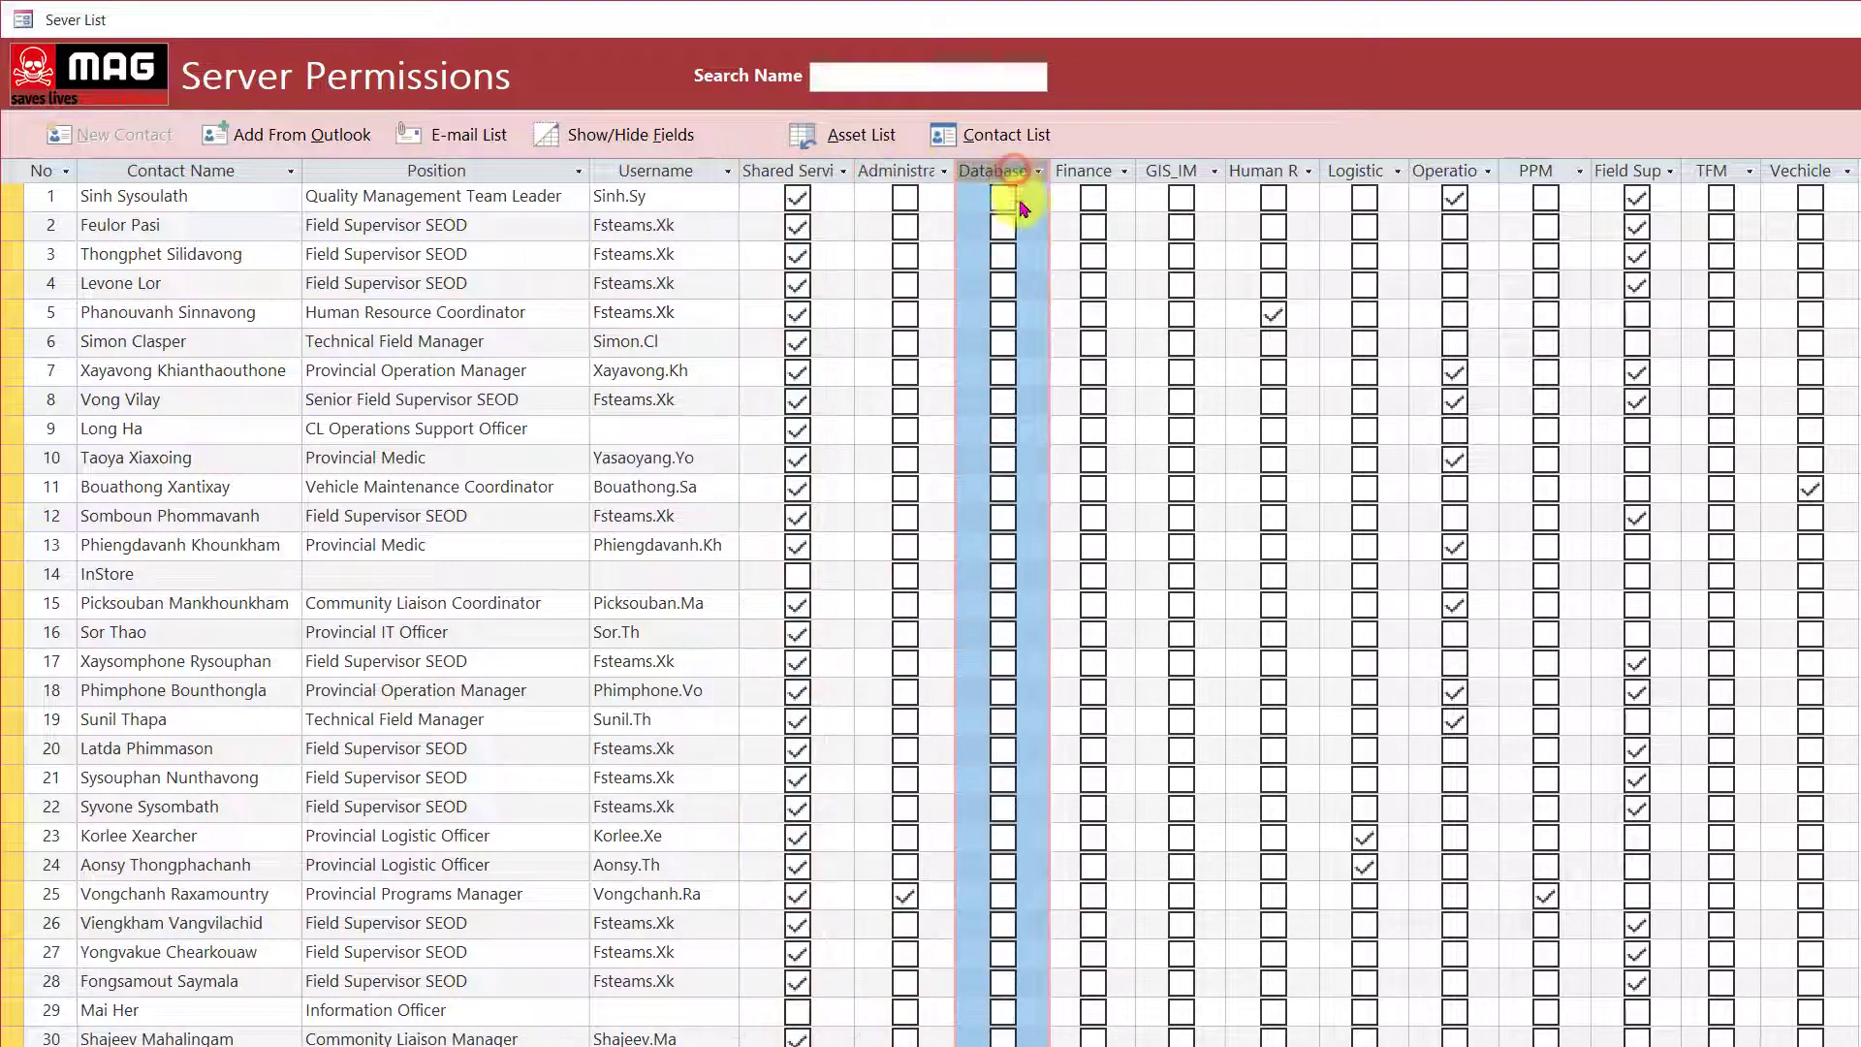
{"action": "left_click", "coordinate": [530, 342]}
{"action": "scroll", "coordinate": [387, 708], "scroll_direction": "down", "scroll_amount": 1}
{"action": "scroll", "coordinate": [354, 688], "scroll_direction": "up", "scroll_amount": 1}
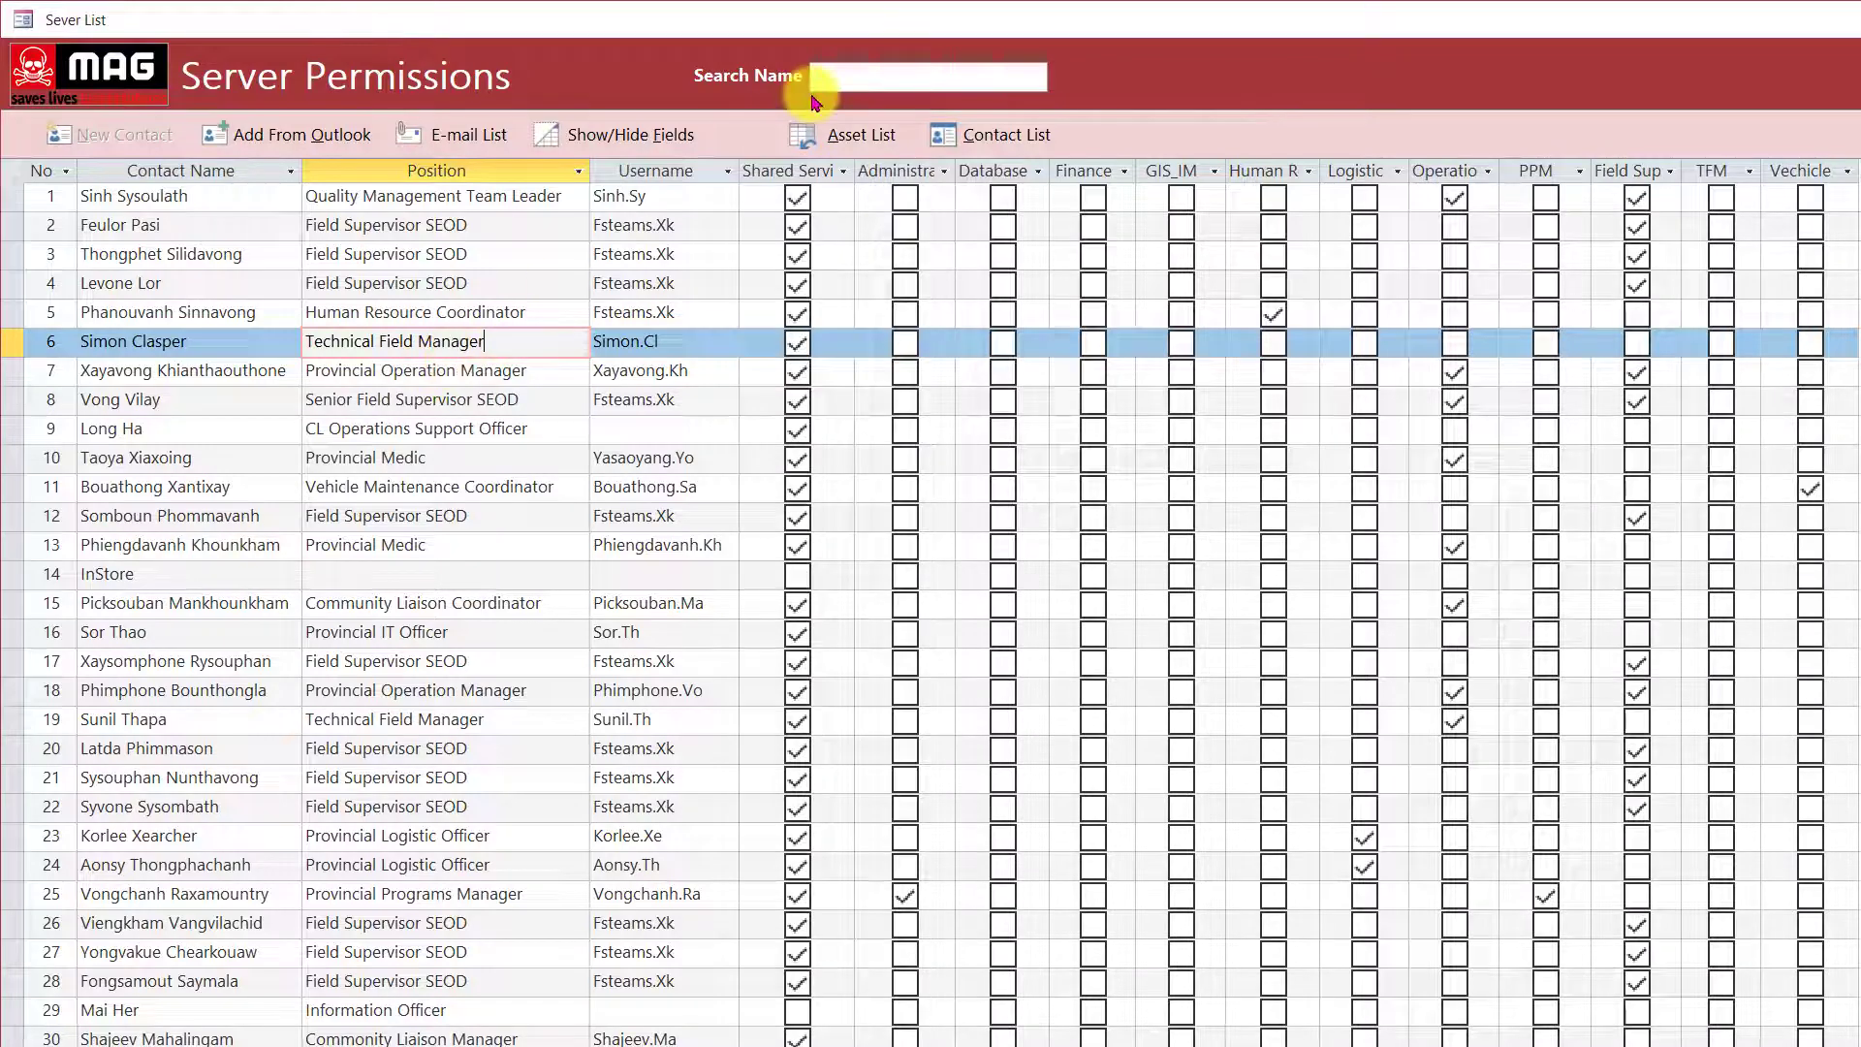
Search Name for a contact starting with 'SOR' and jump to that record.
{"action": "left_click", "coordinate": [835, 75]}
{"action": "left_click", "coordinate": [1036, 77]}
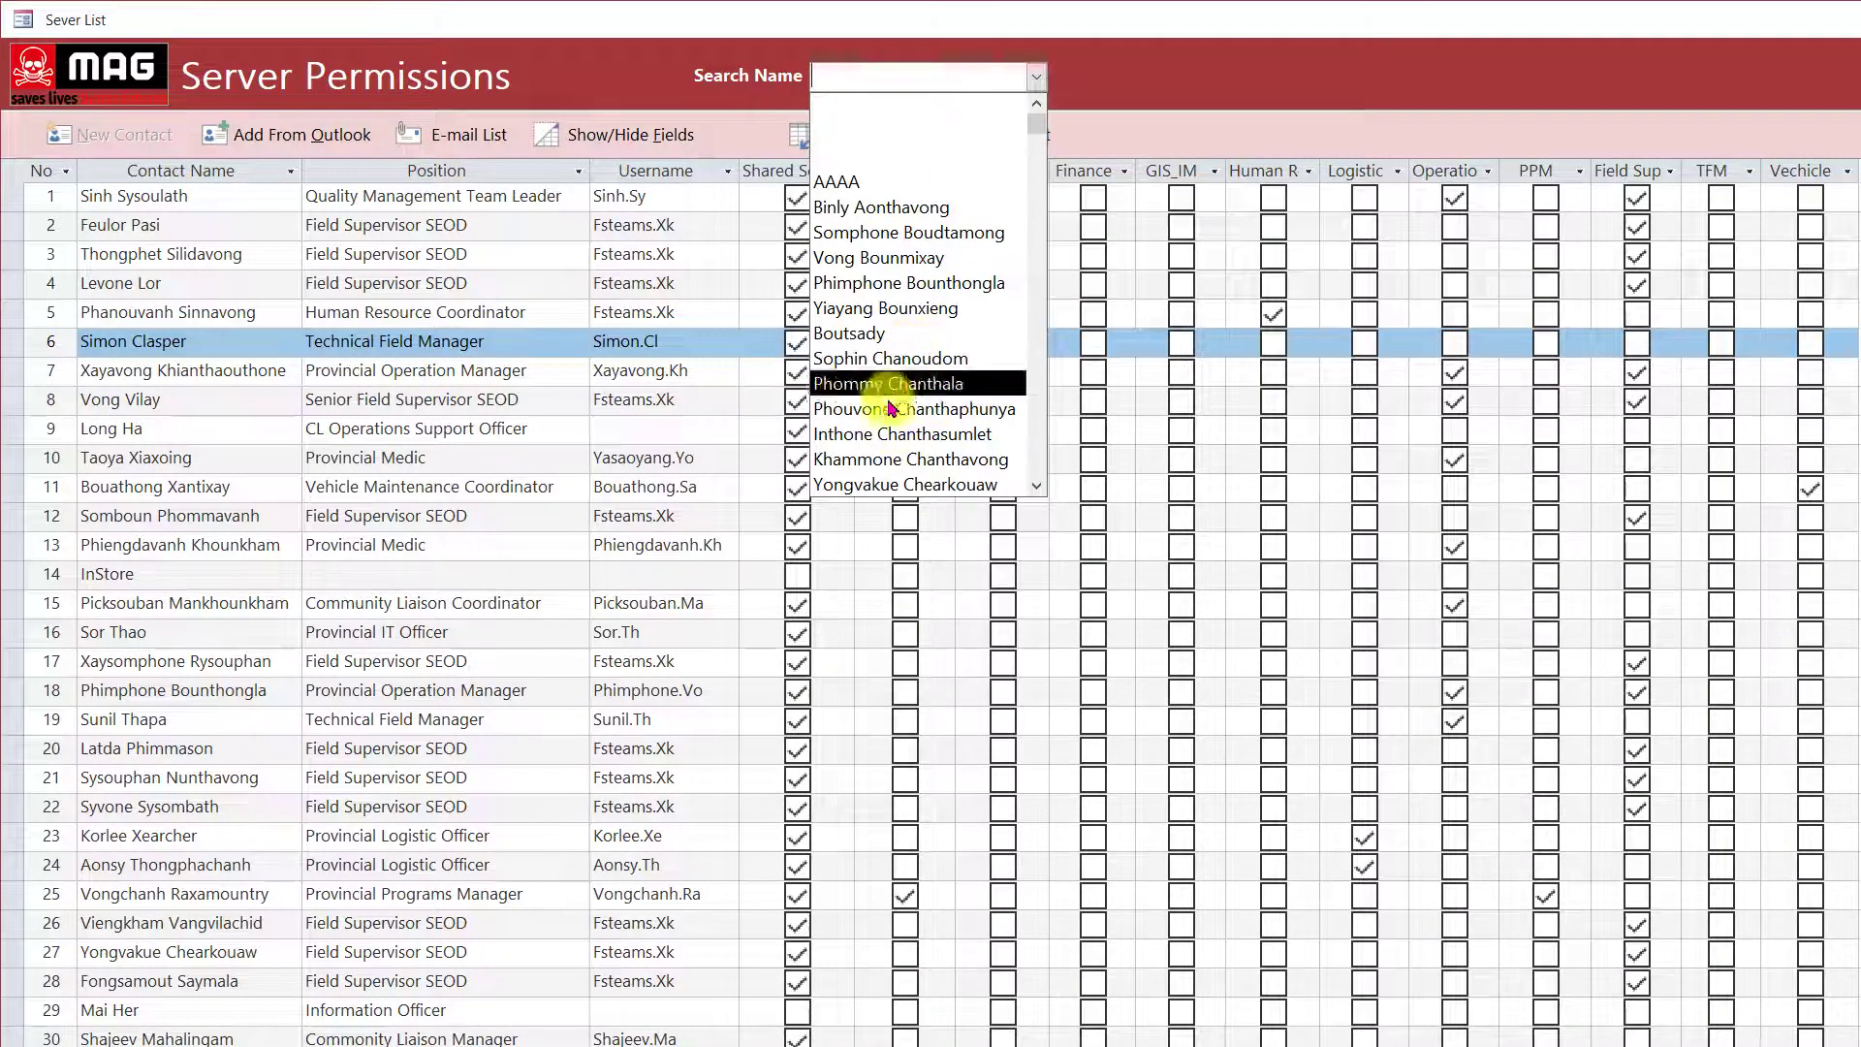
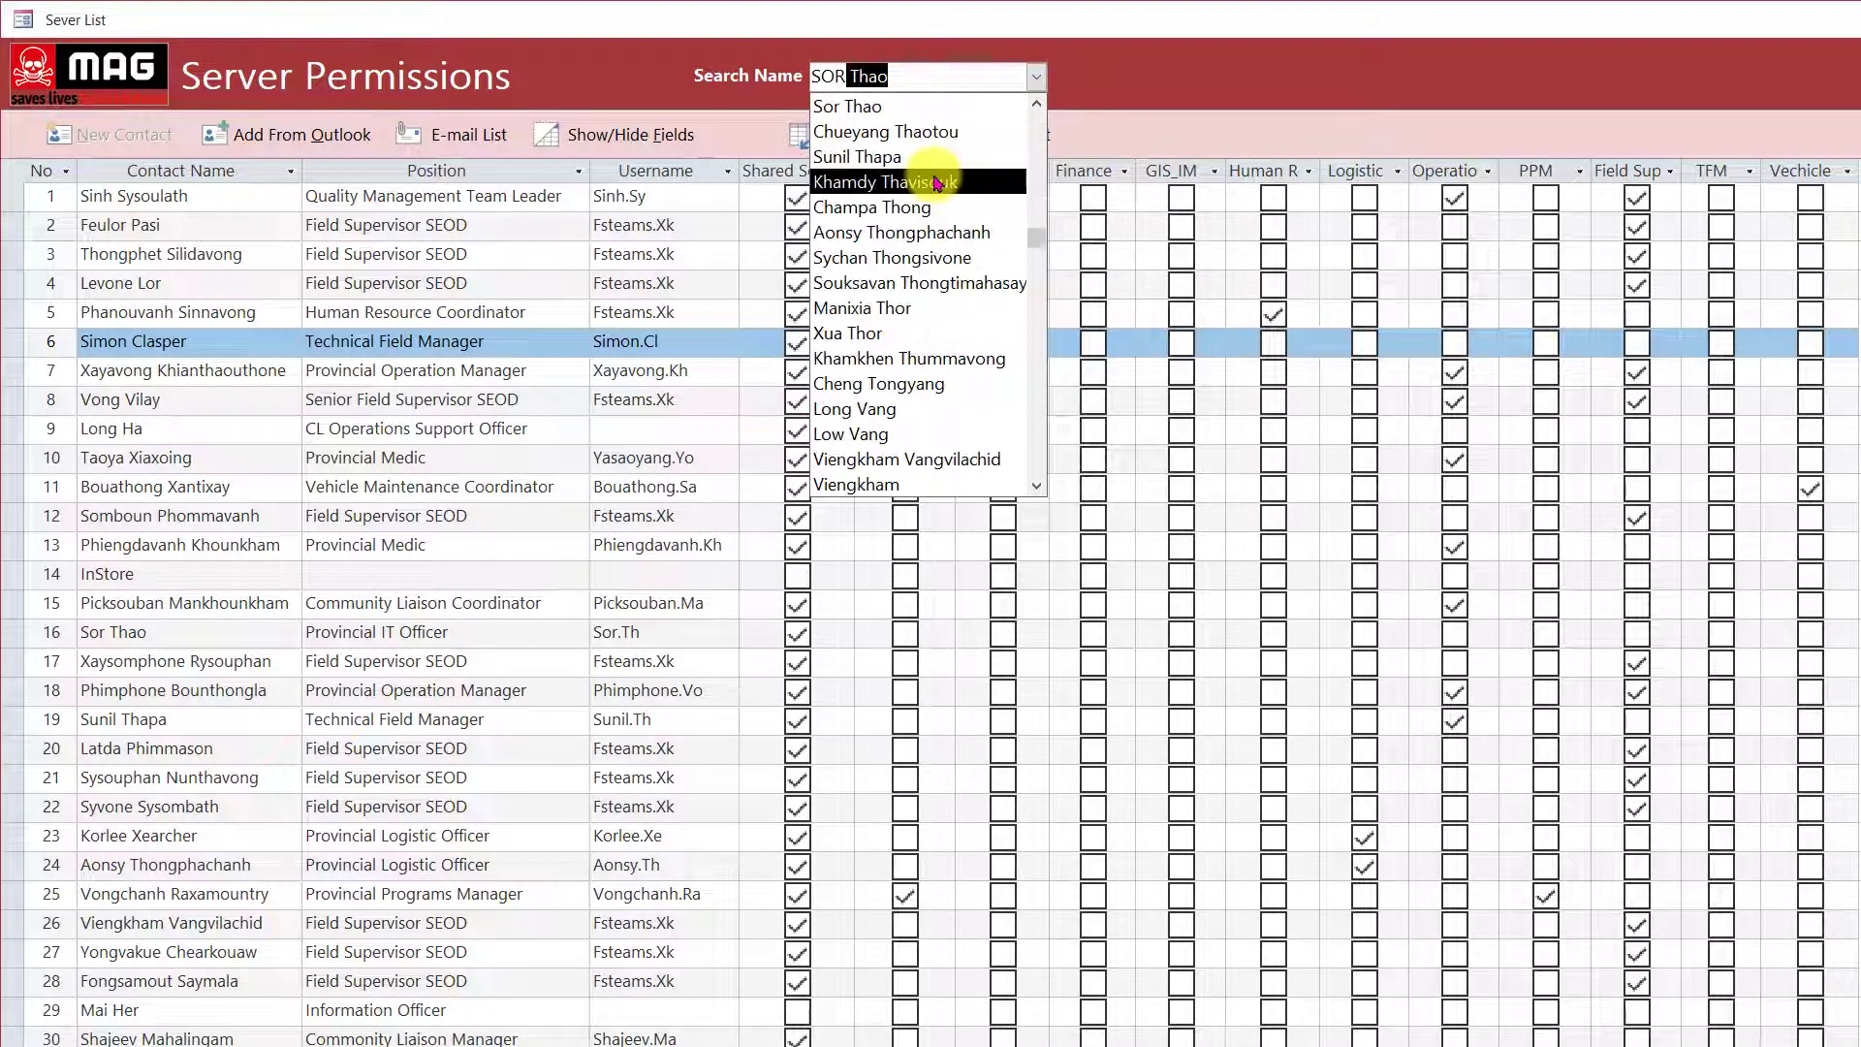
{"action": "key", "text": "Return"}
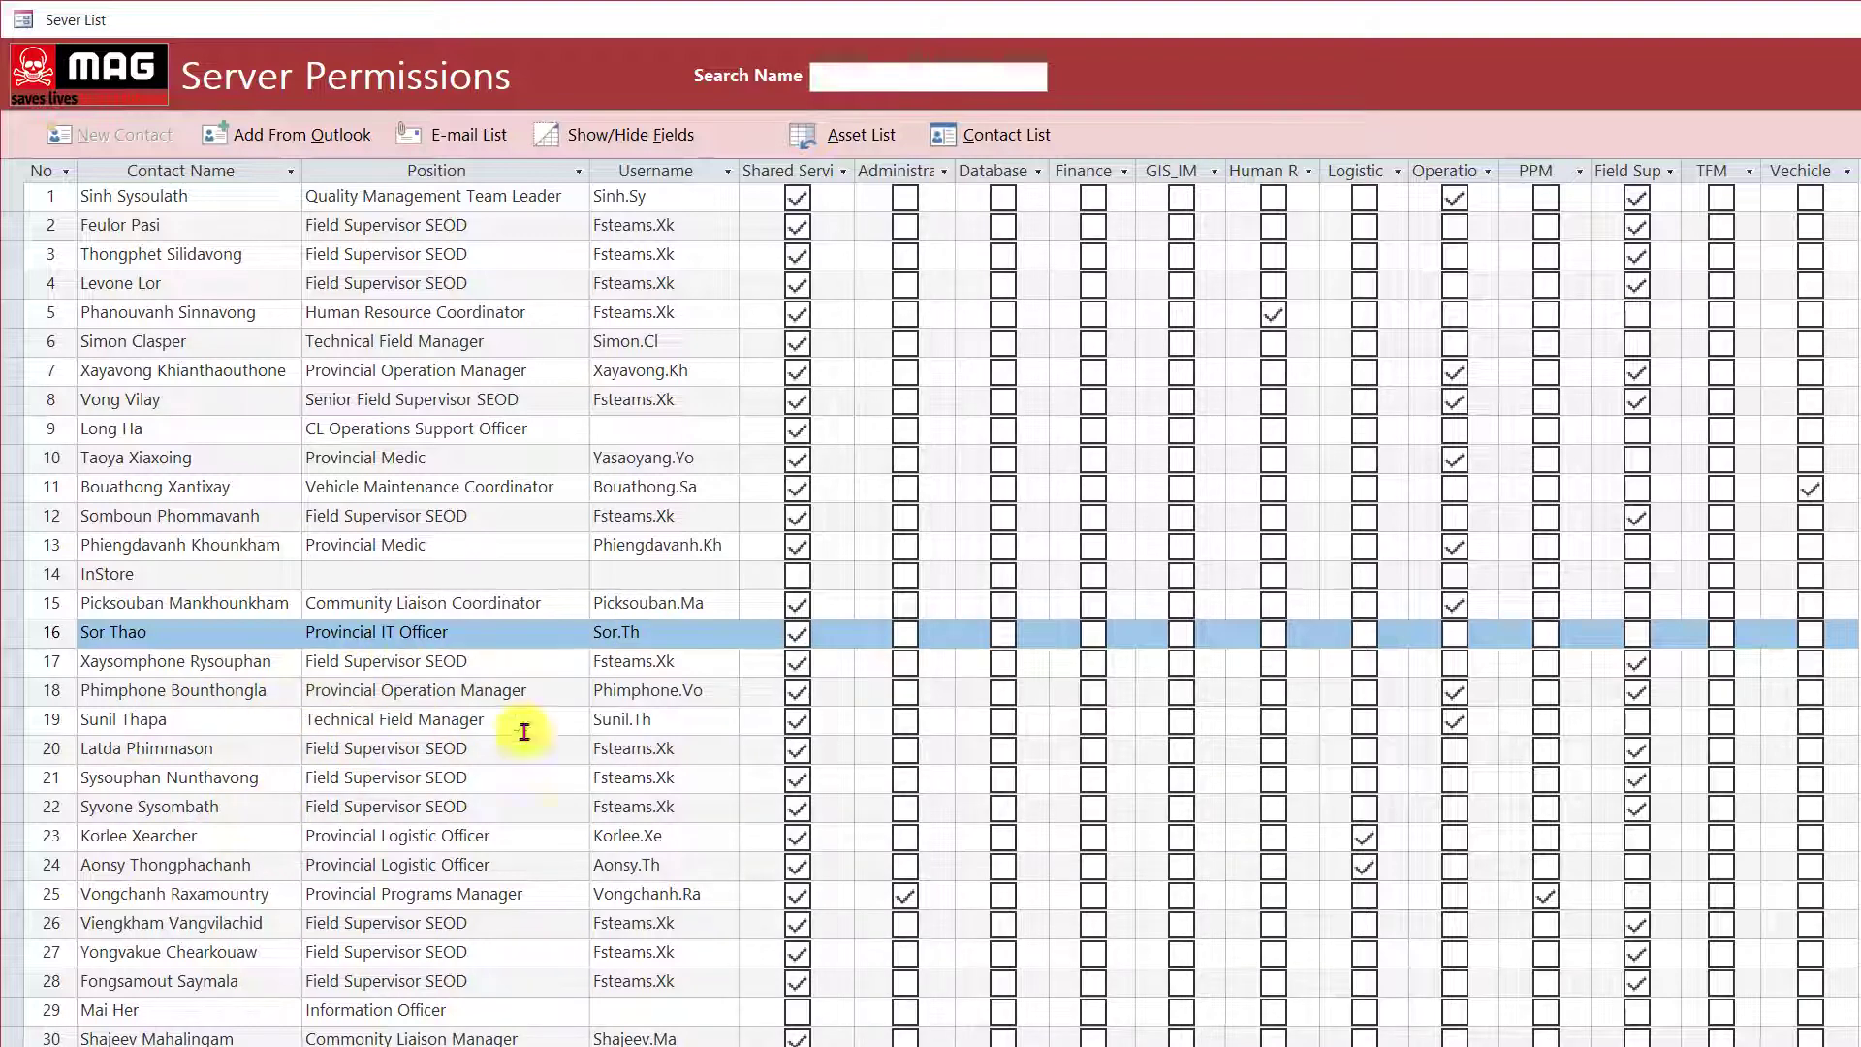
Search Name for 'kor' to land on row 23, the Provincial Logistic Officer.
{"action": "left_click", "coordinate": [885, 79]}
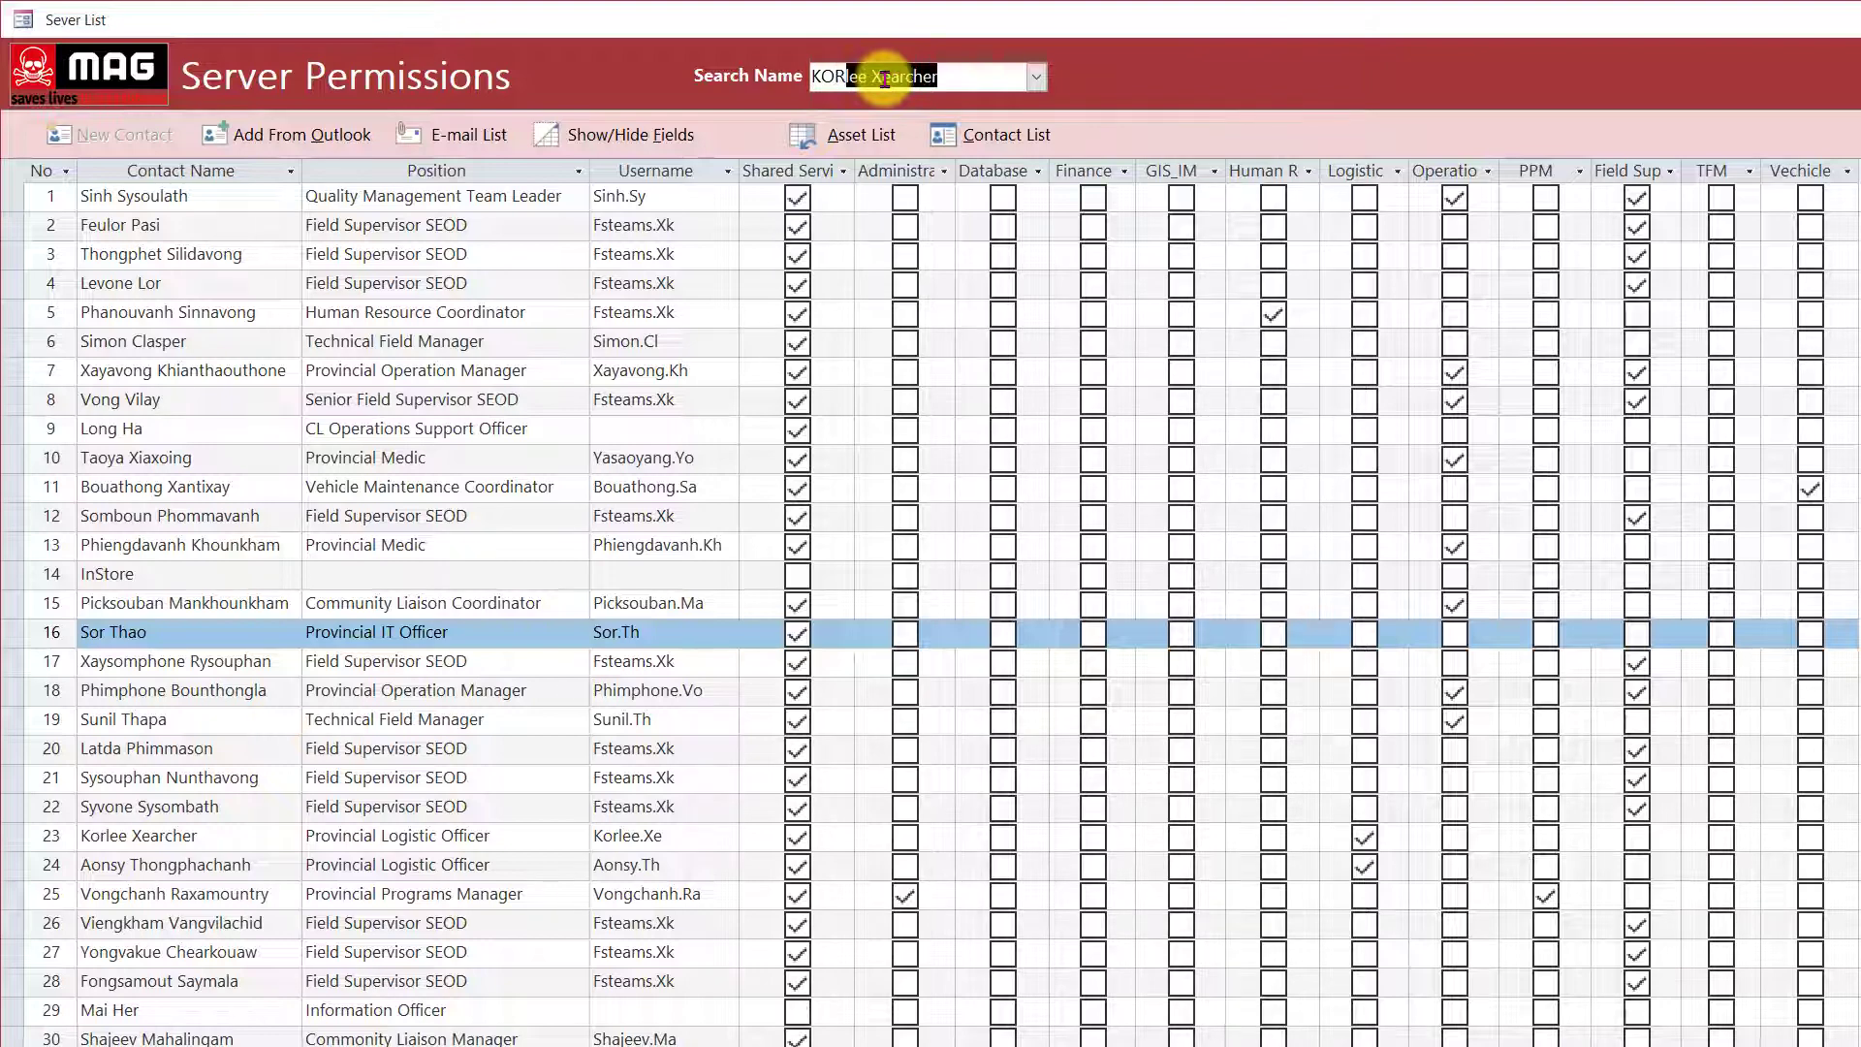
{"action": "key", "text": "Return"}
{"action": "key", "text": "Delete"}
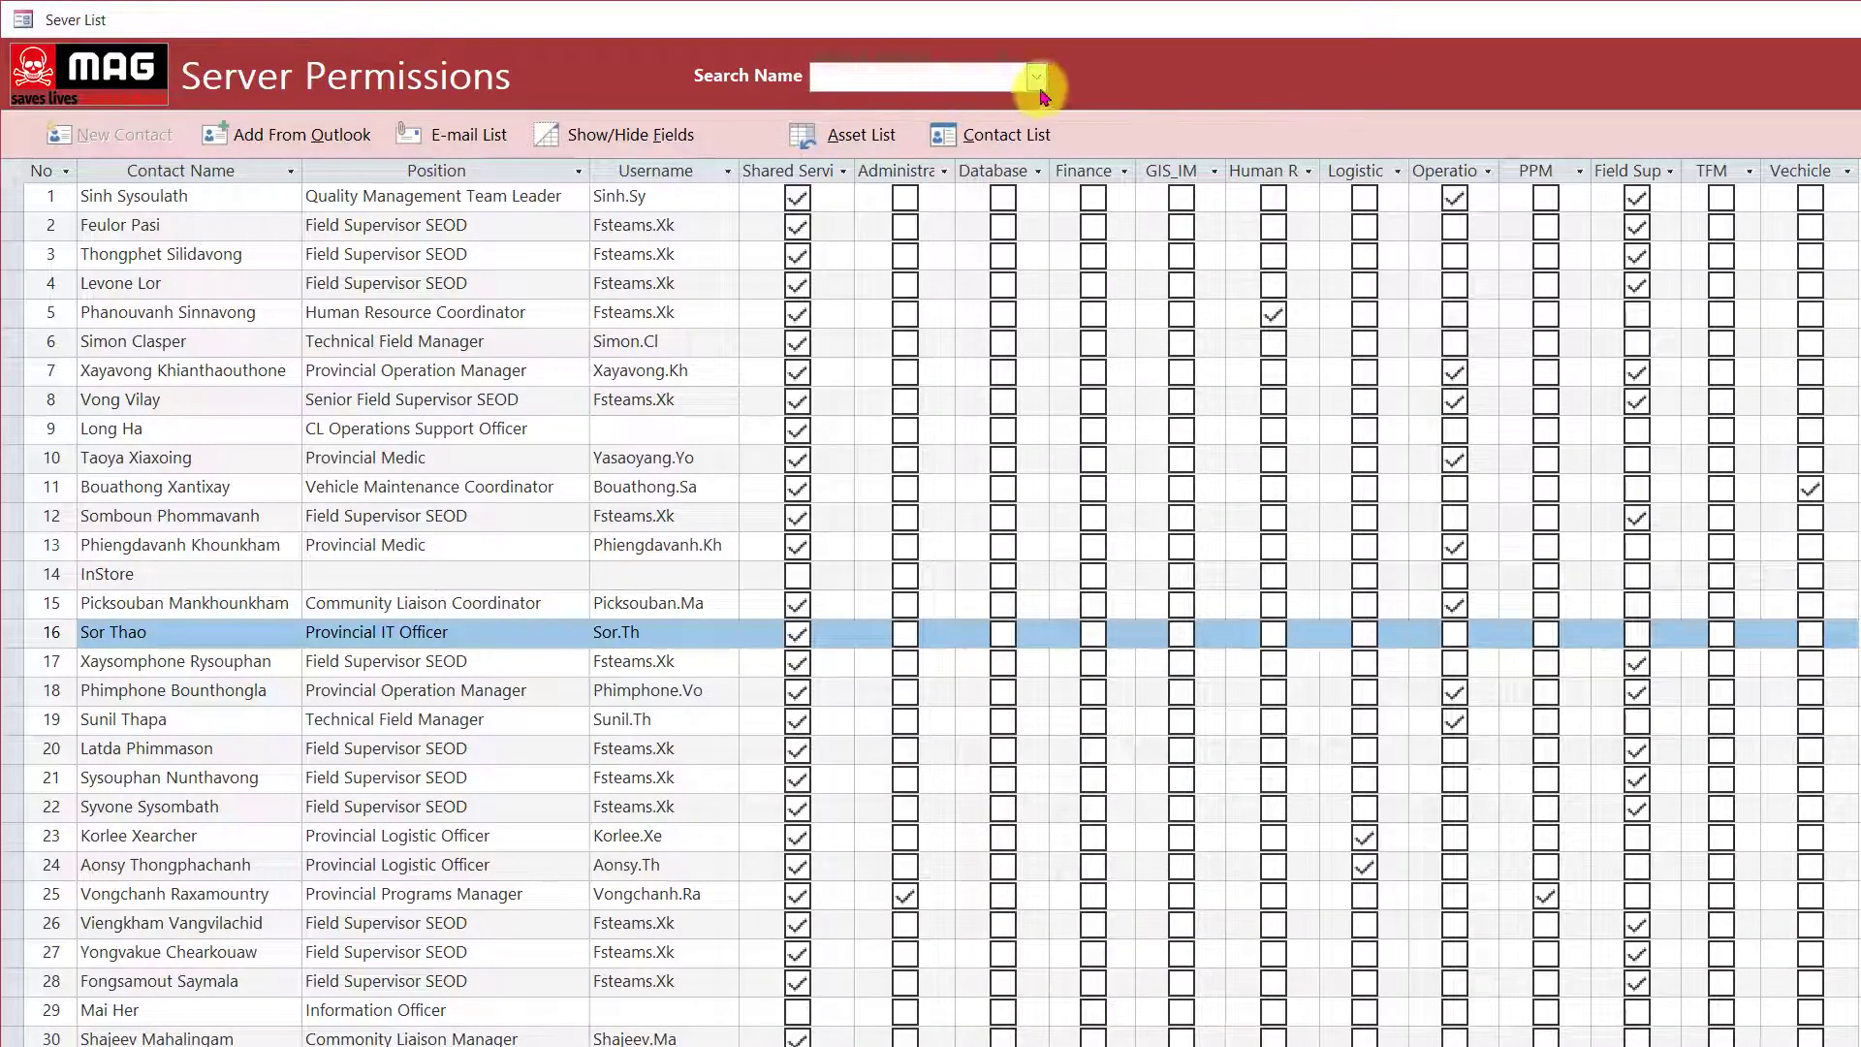
{"action": "left_click", "coordinate": [1038, 81]}
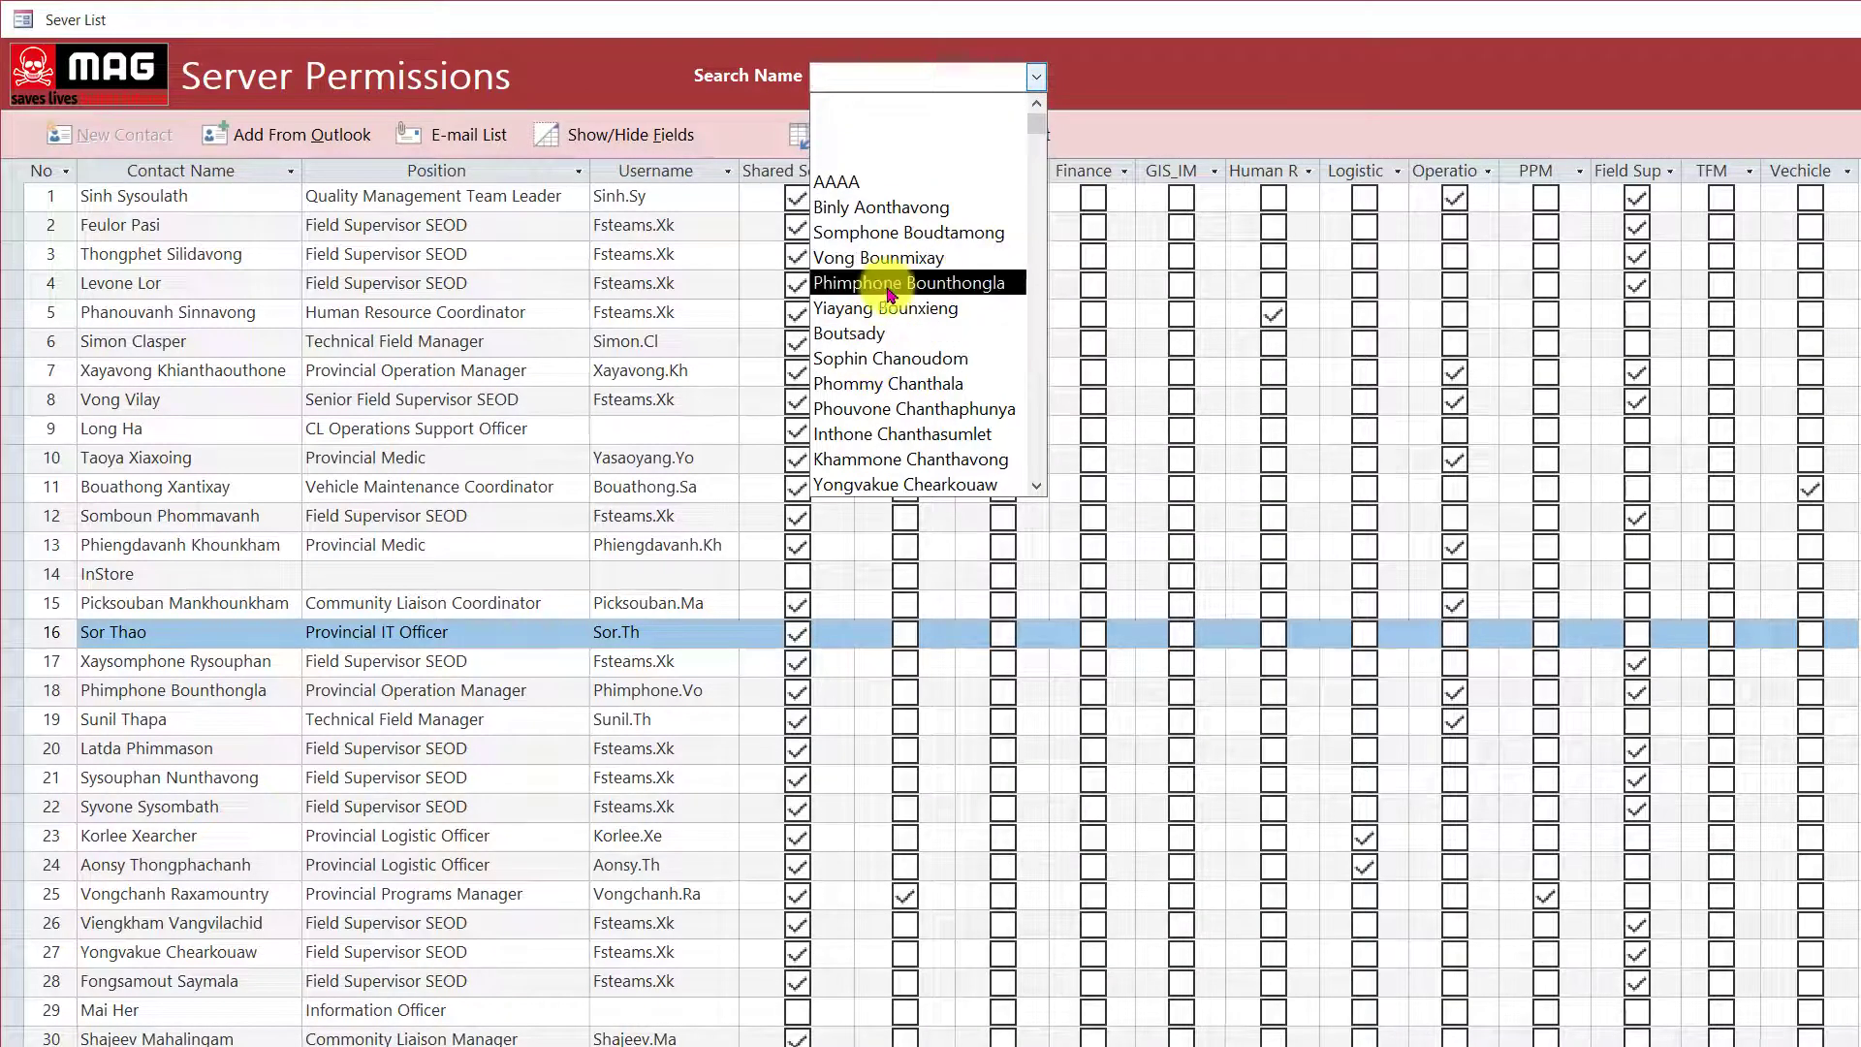
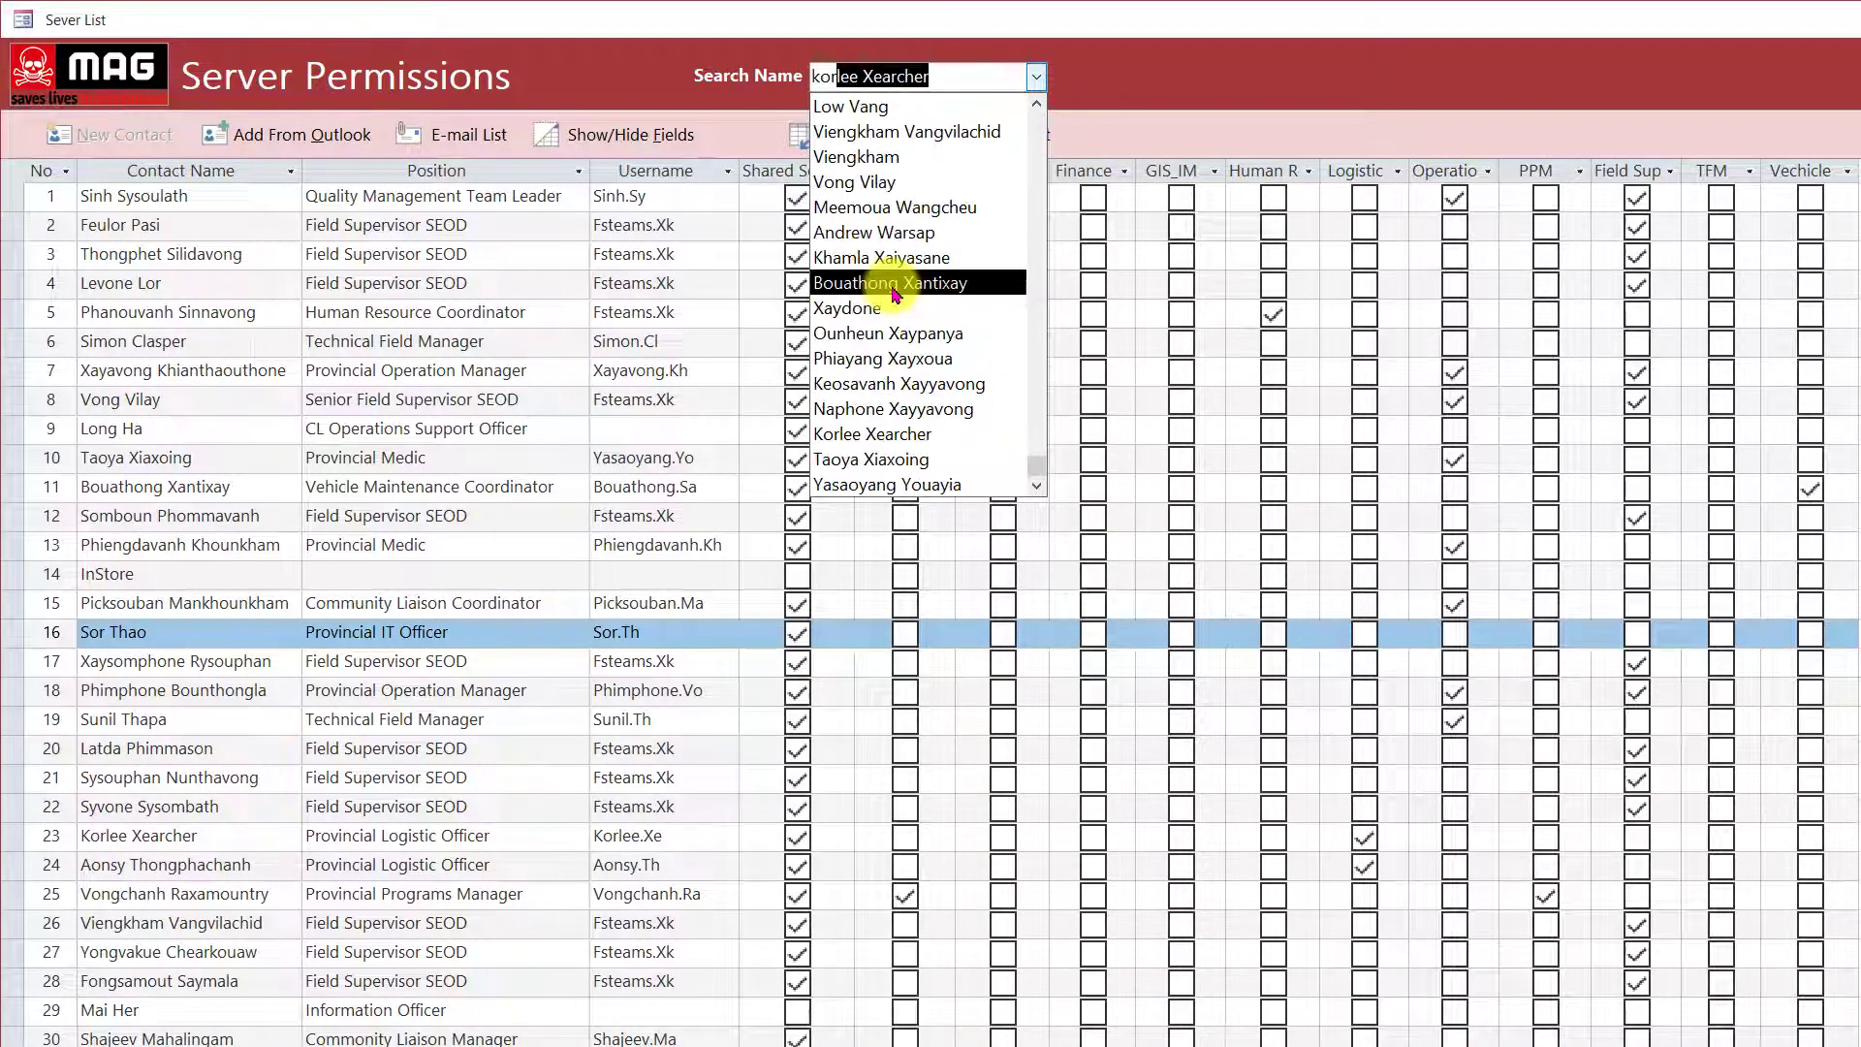
{"action": "key", "text": "Return"}
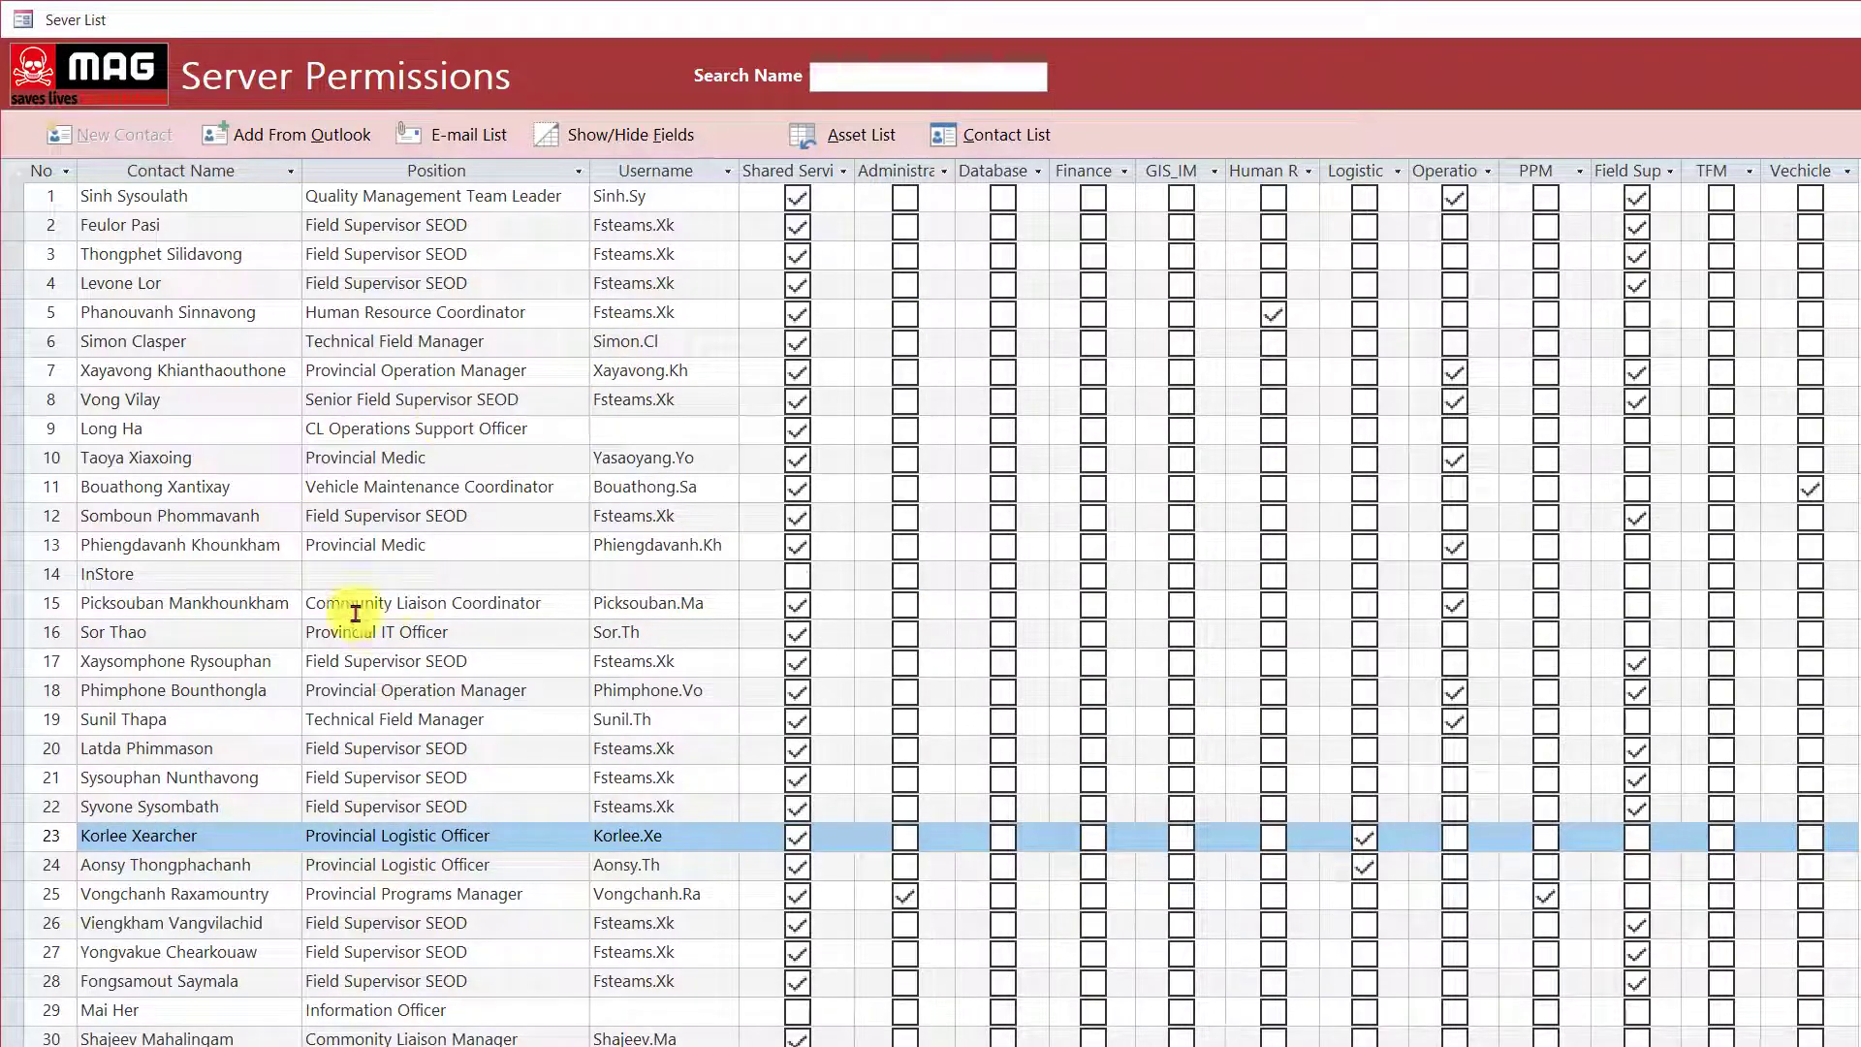
{"action": "double_click", "coordinate": [194, 840]}
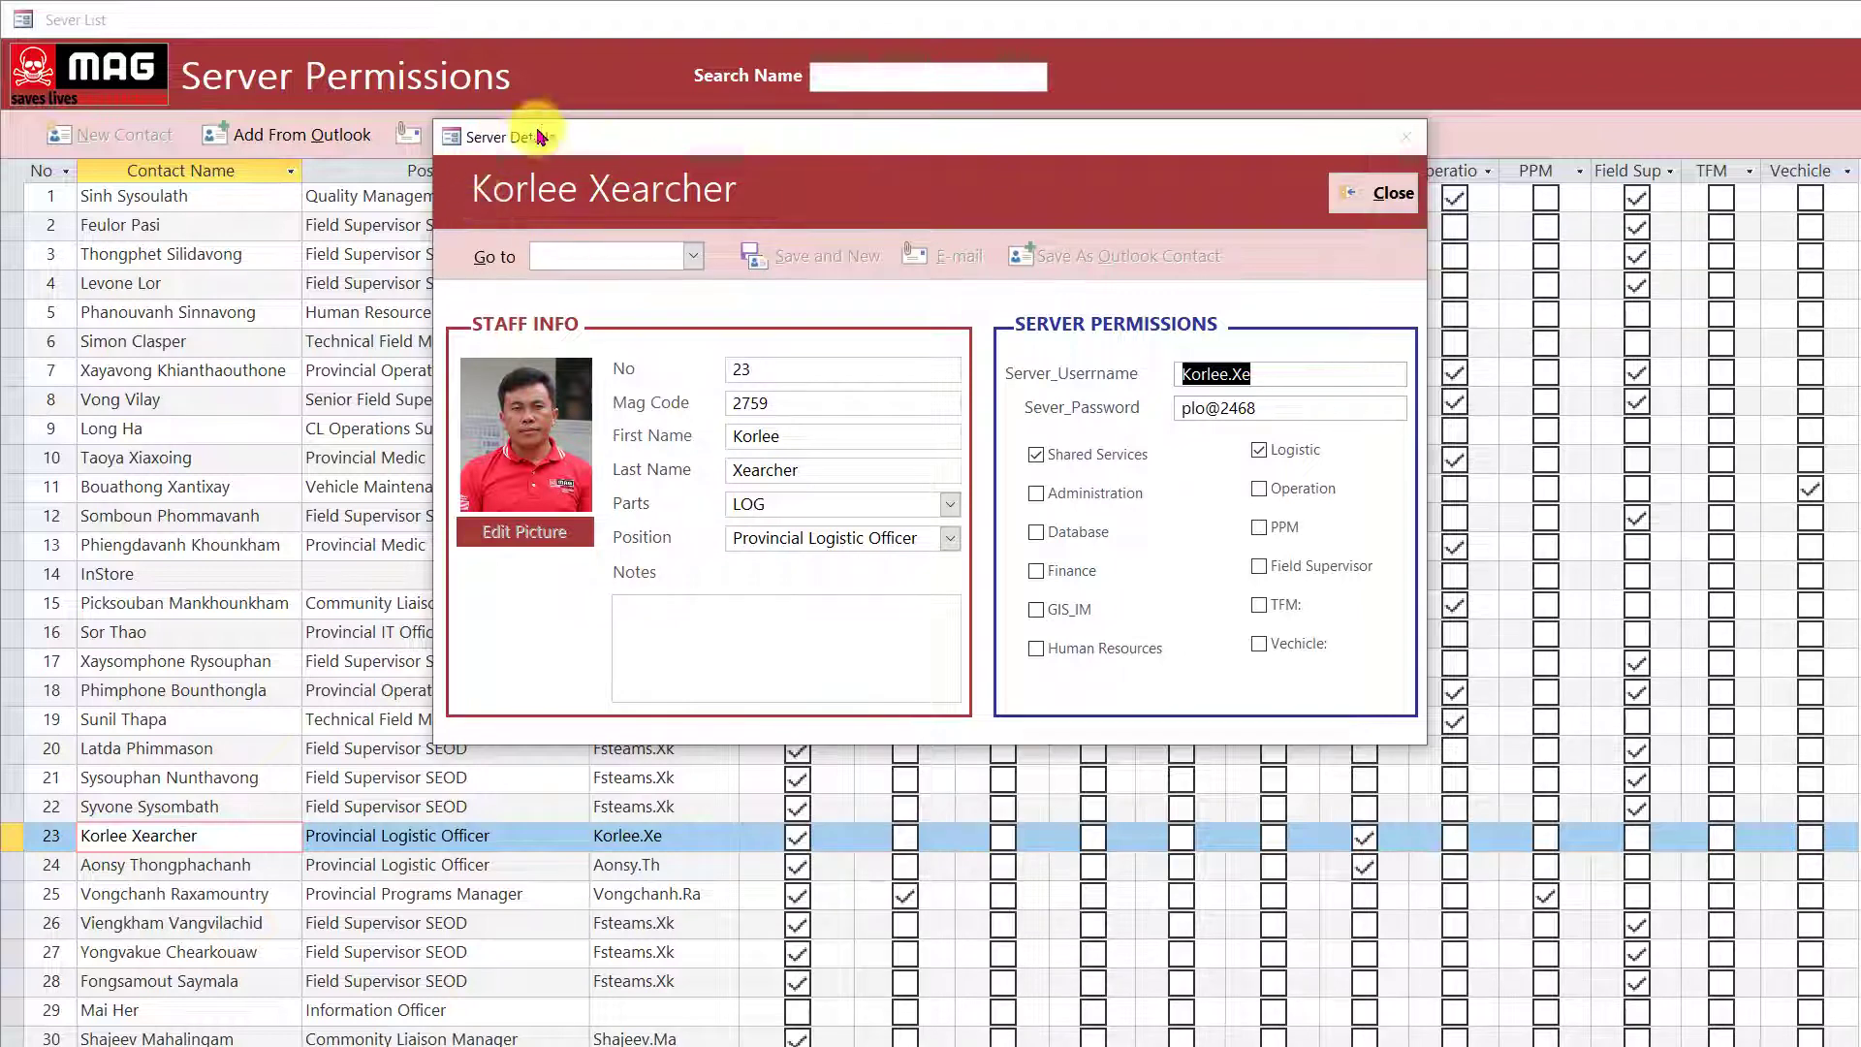
{"action": "left_click", "coordinate": [1282, 374]}
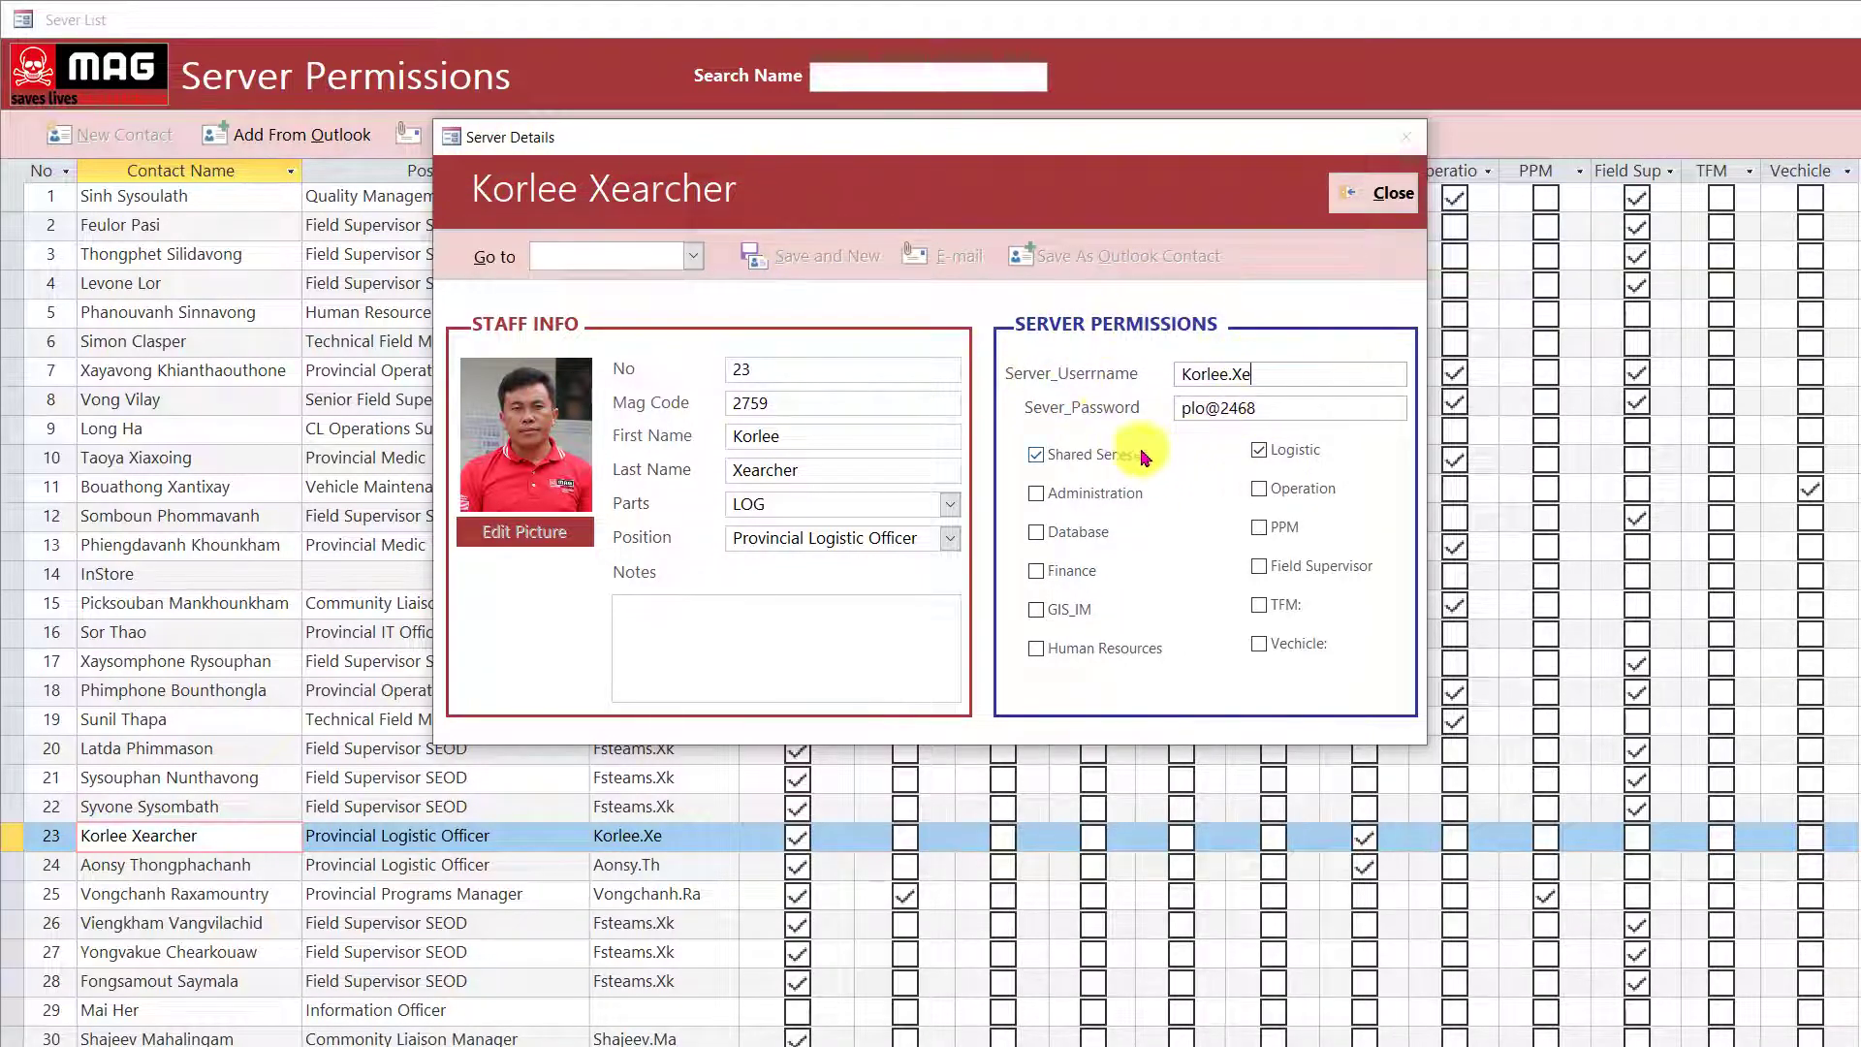
{"action": "left_click", "coordinate": [693, 262]}
{"action": "left_click", "coordinate": [691, 260]}
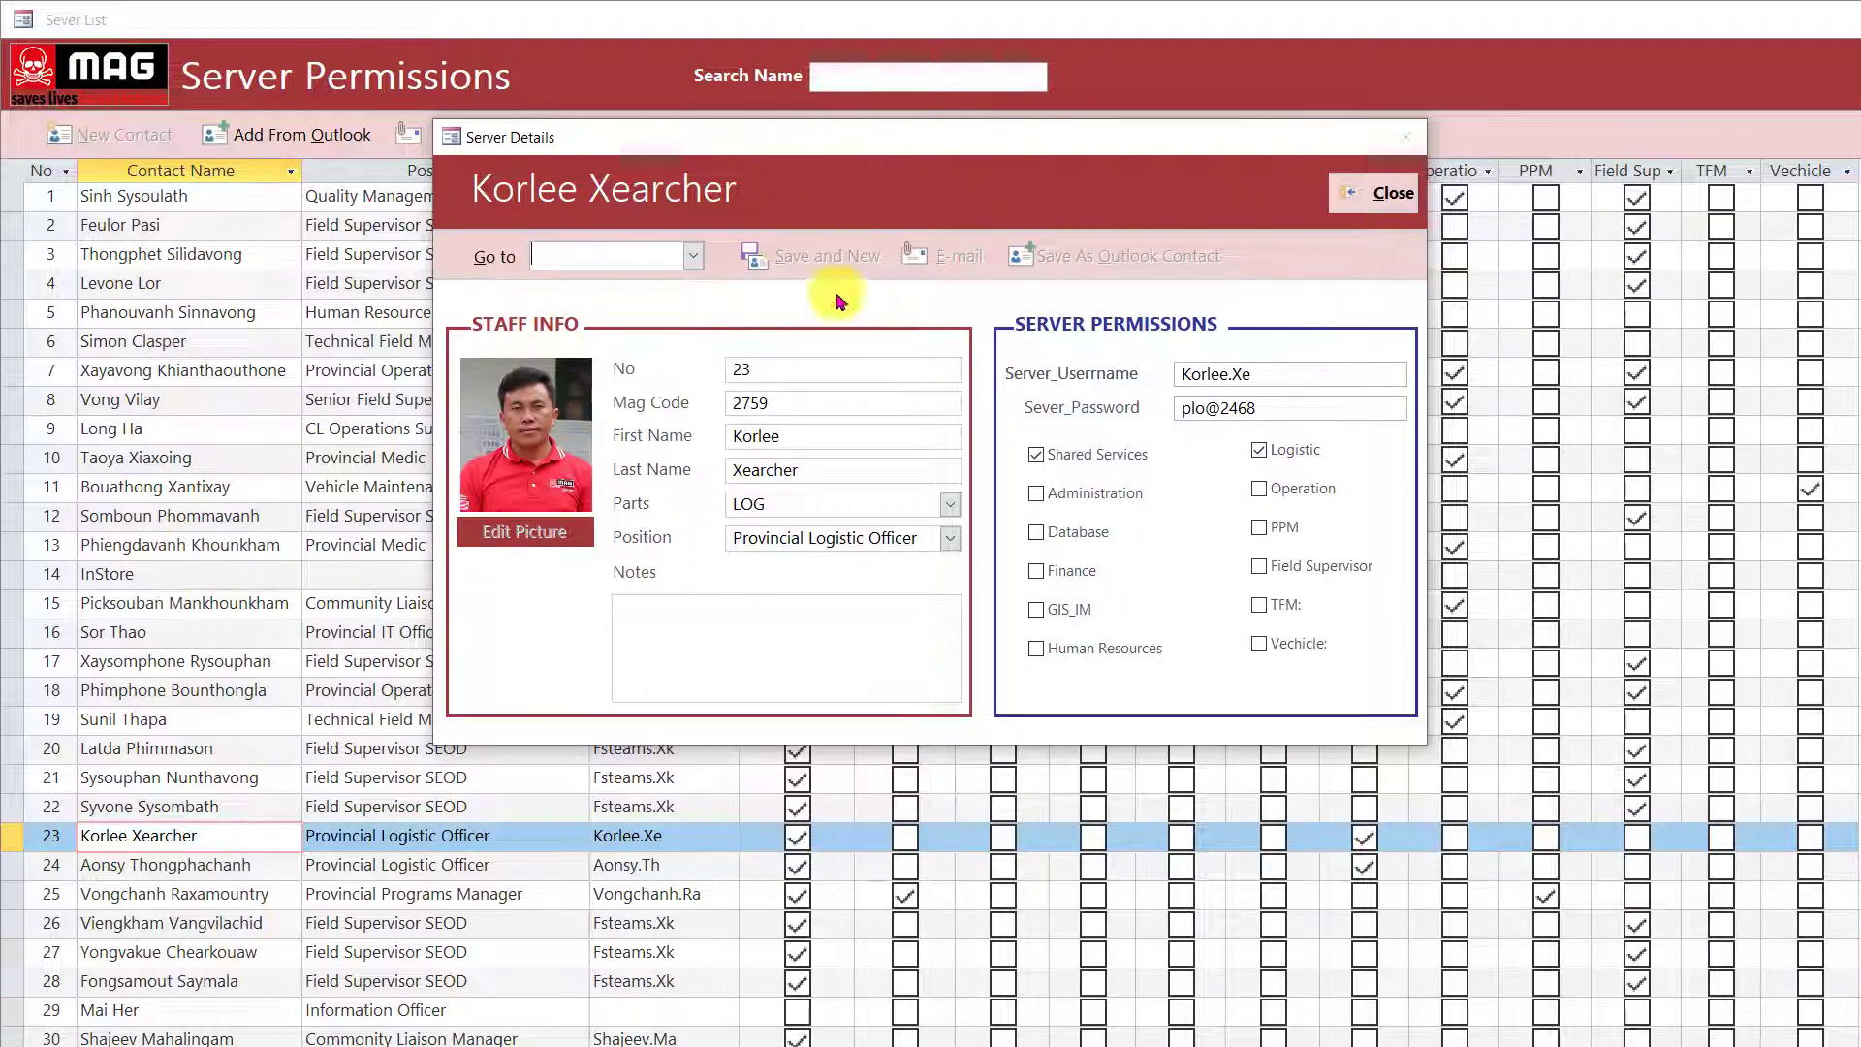
{"action": "left_click", "coordinate": [693, 256]}
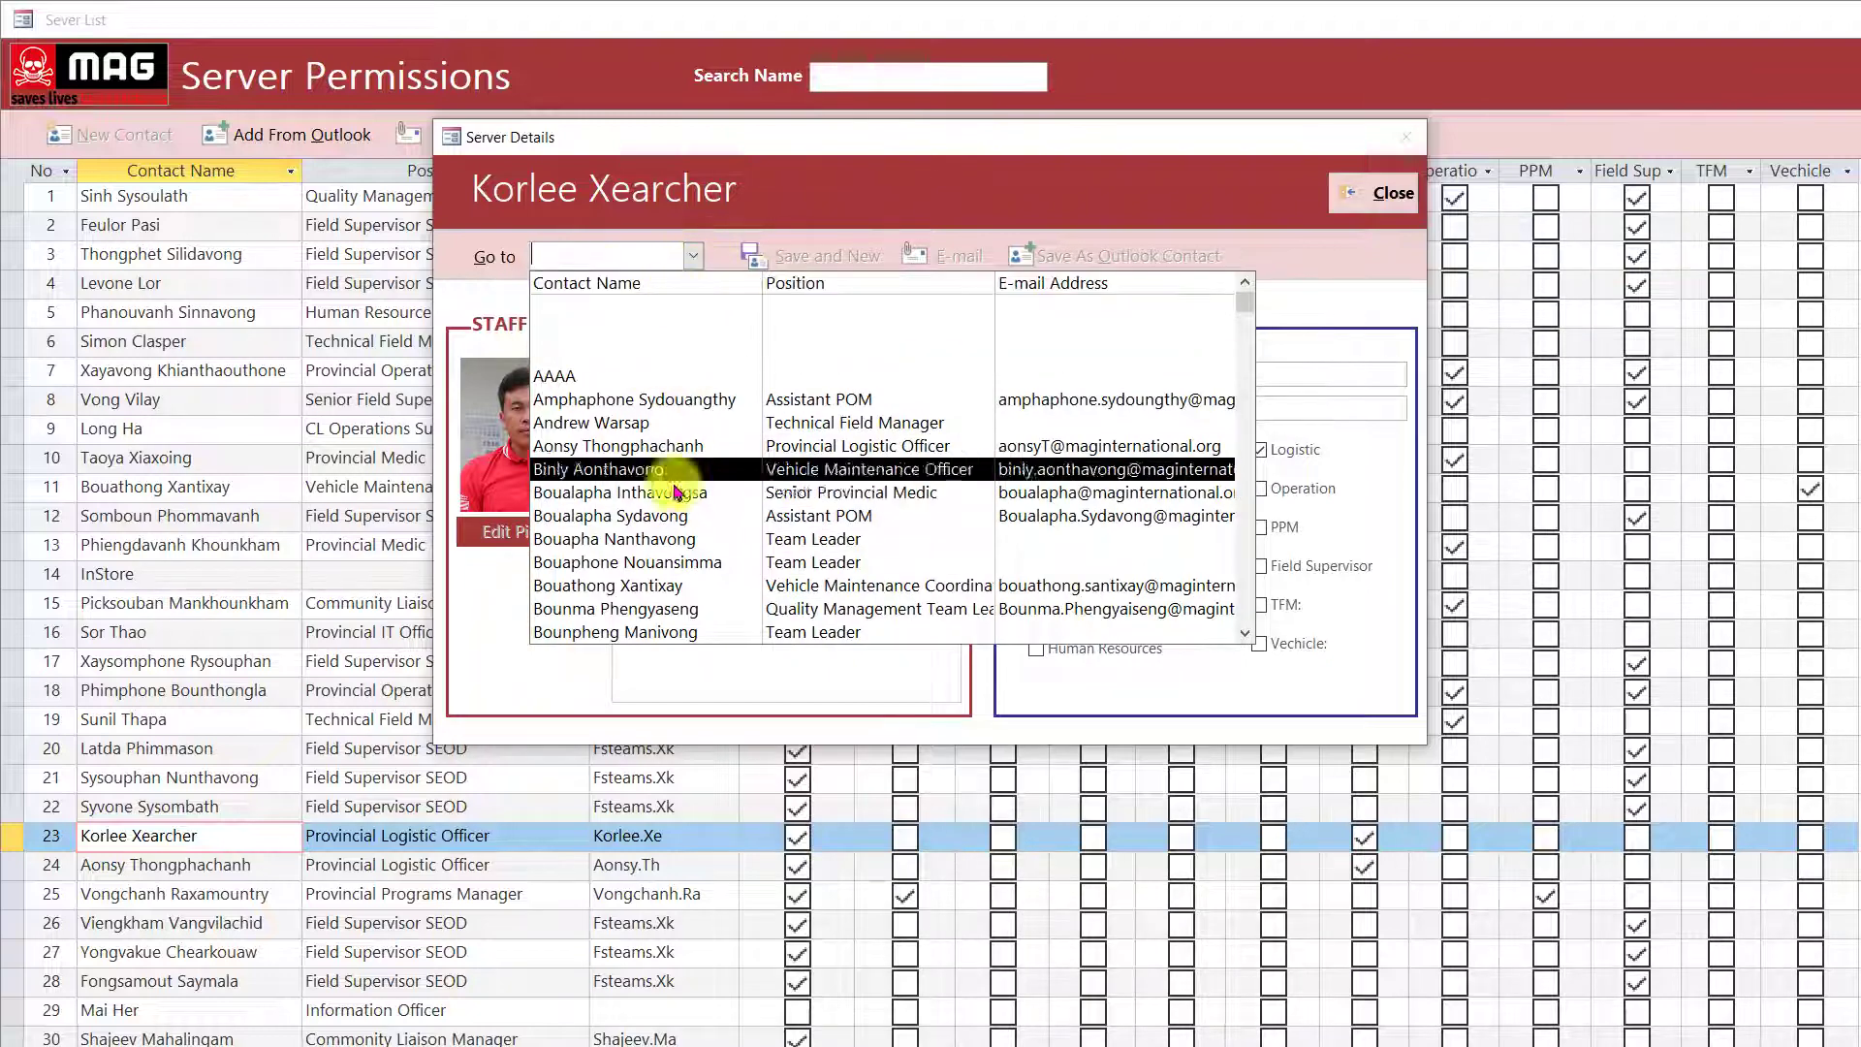
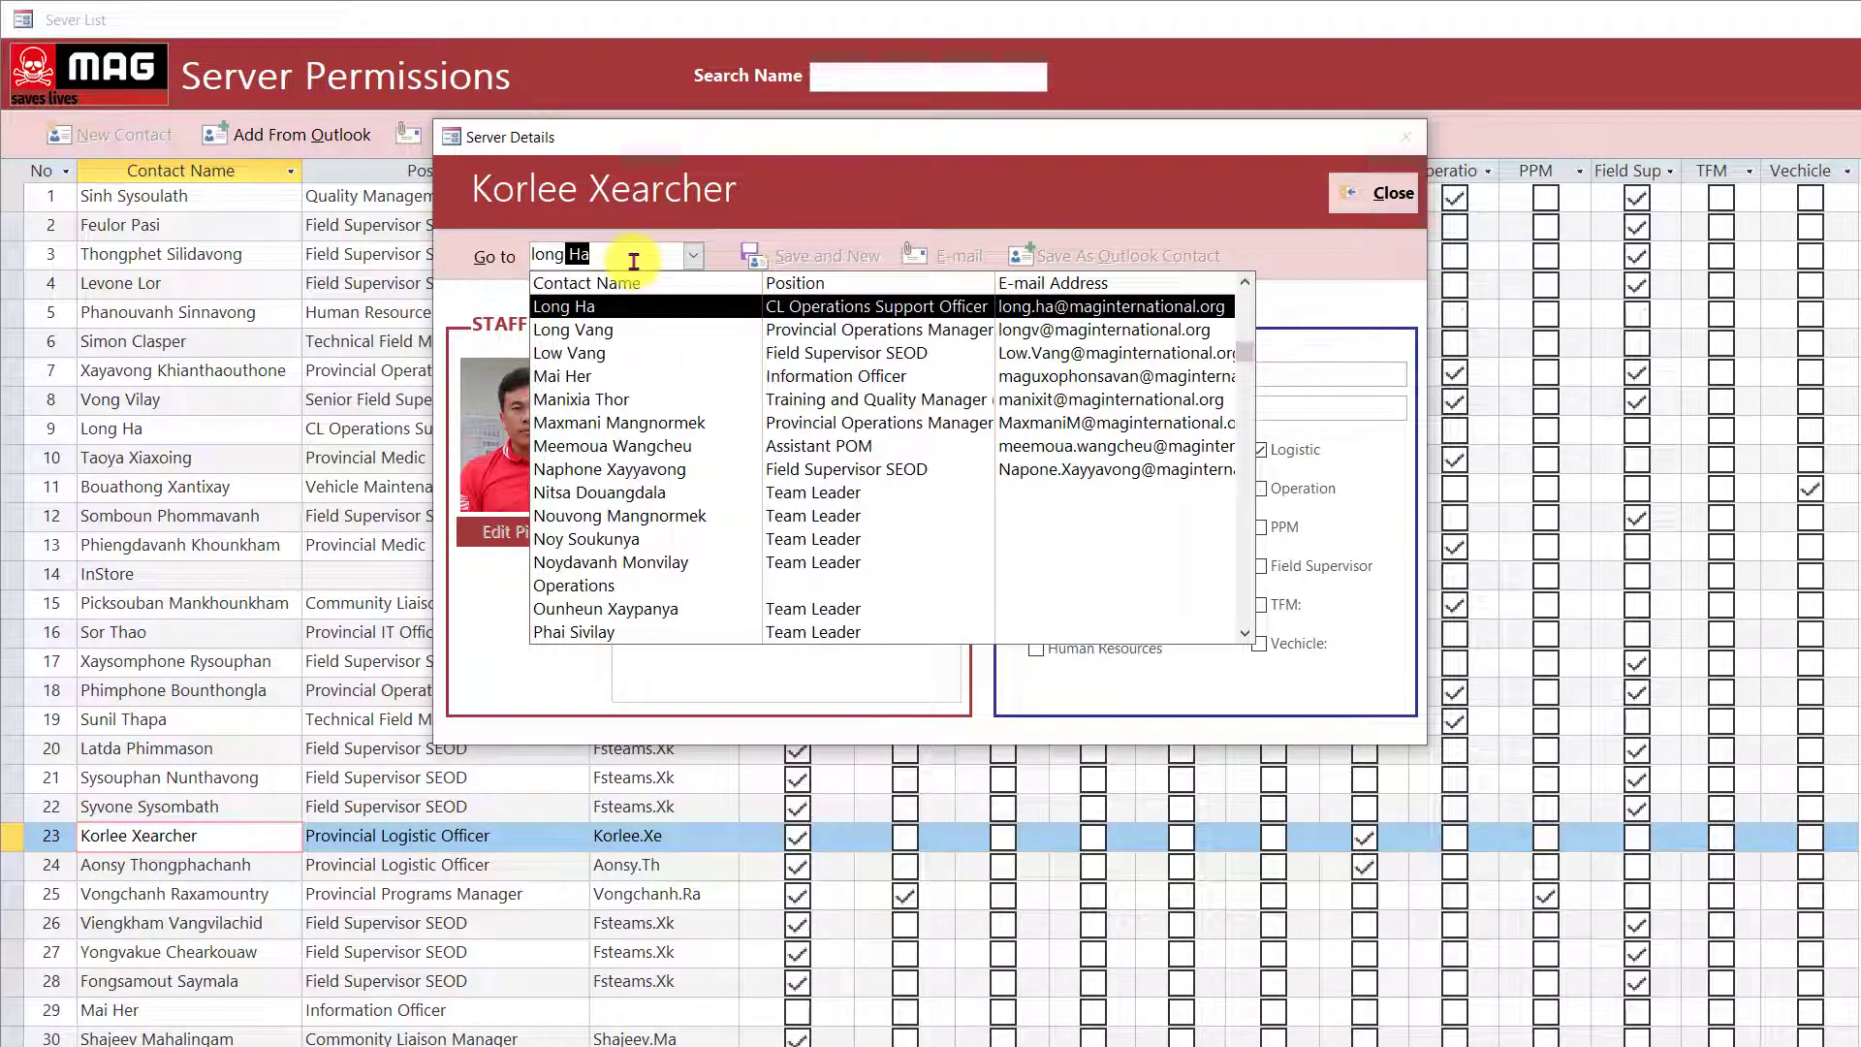
{"action": "key", "text": "Return"}
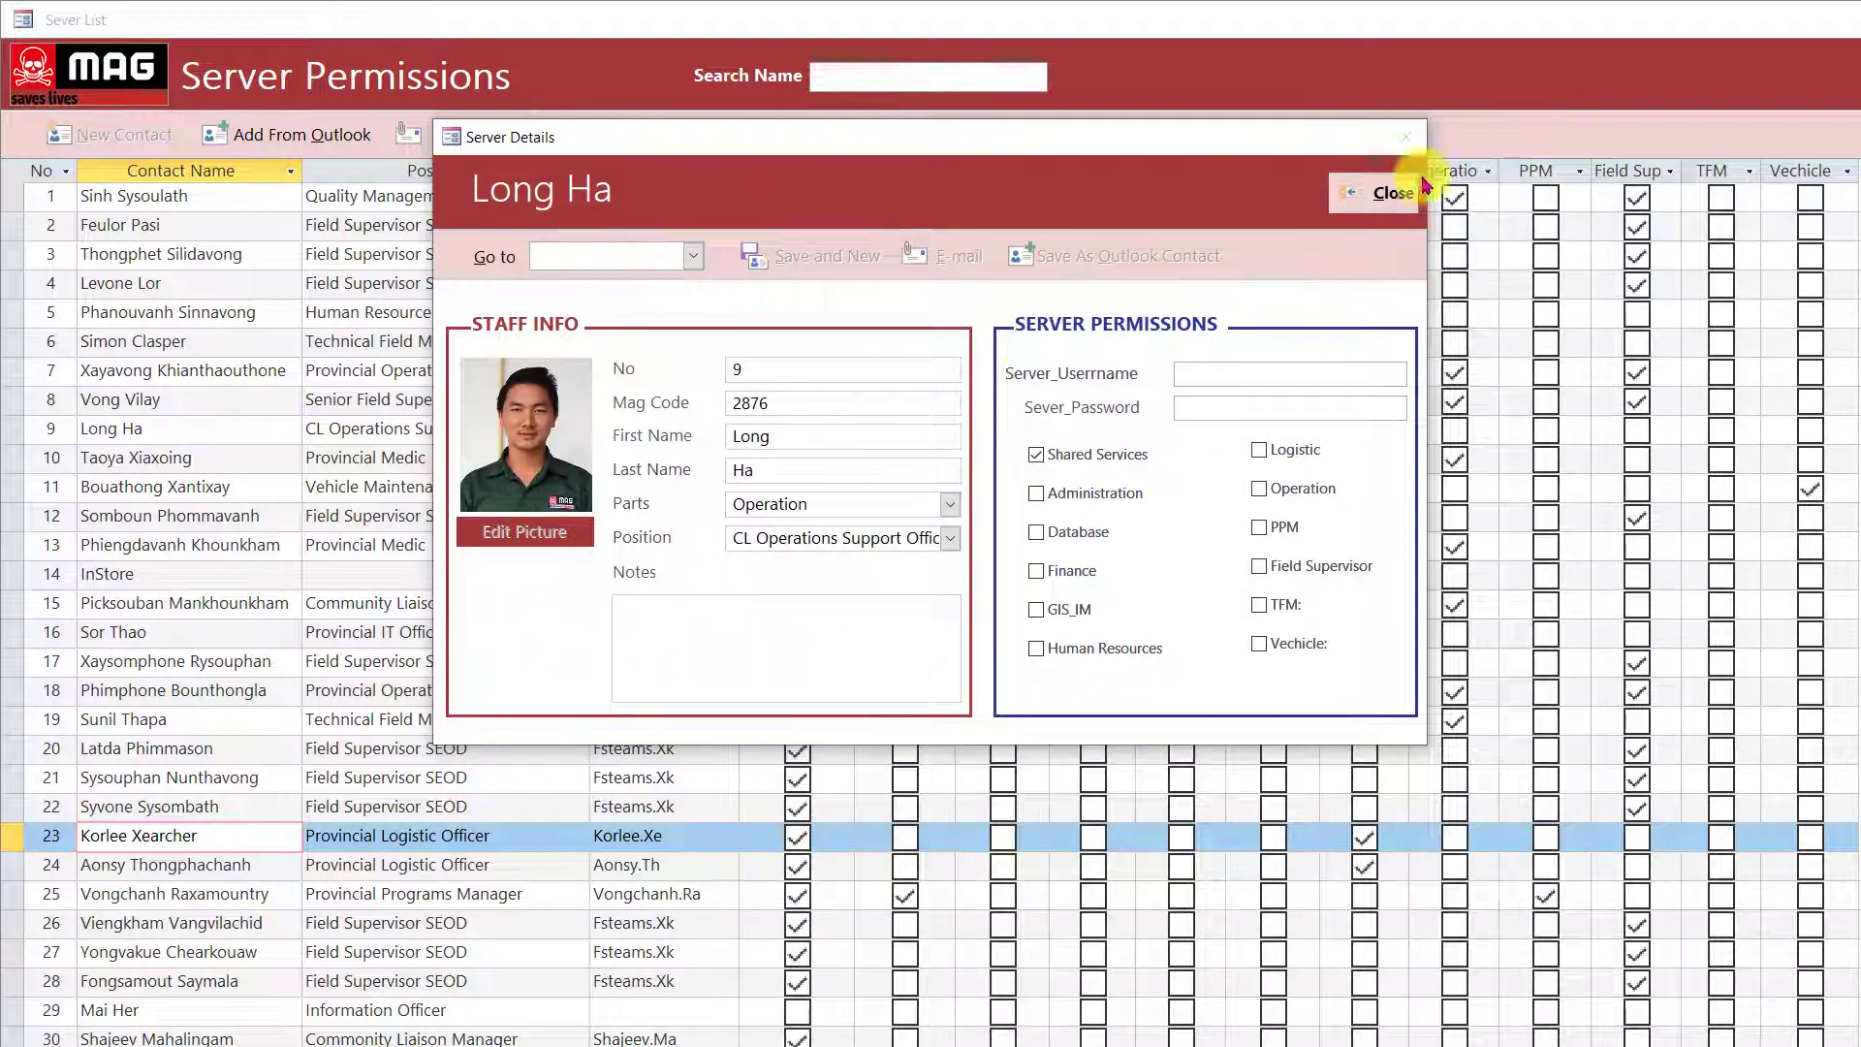
{"action": "left_click", "coordinate": [1377, 192]}
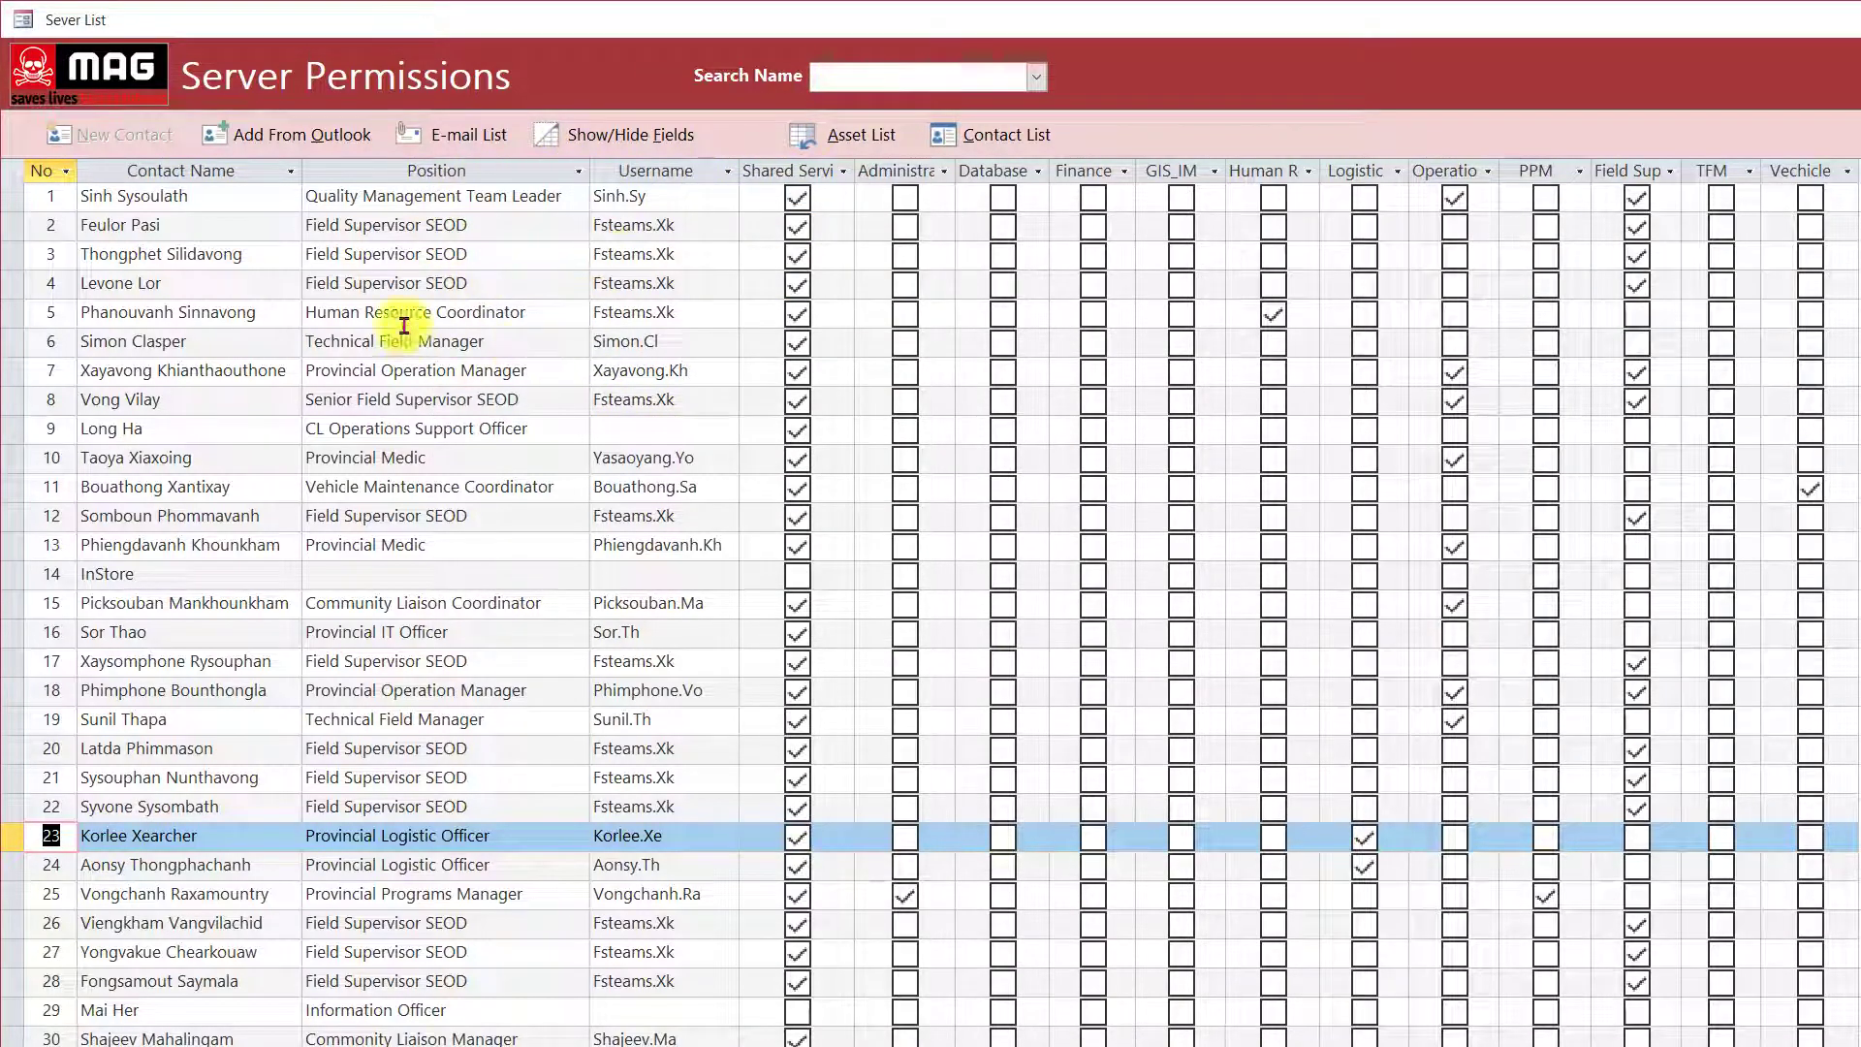
Return to the Asset List, then close it via the MAG logo to reach the main menu.
{"action": "left_click", "coordinate": [853, 142]}
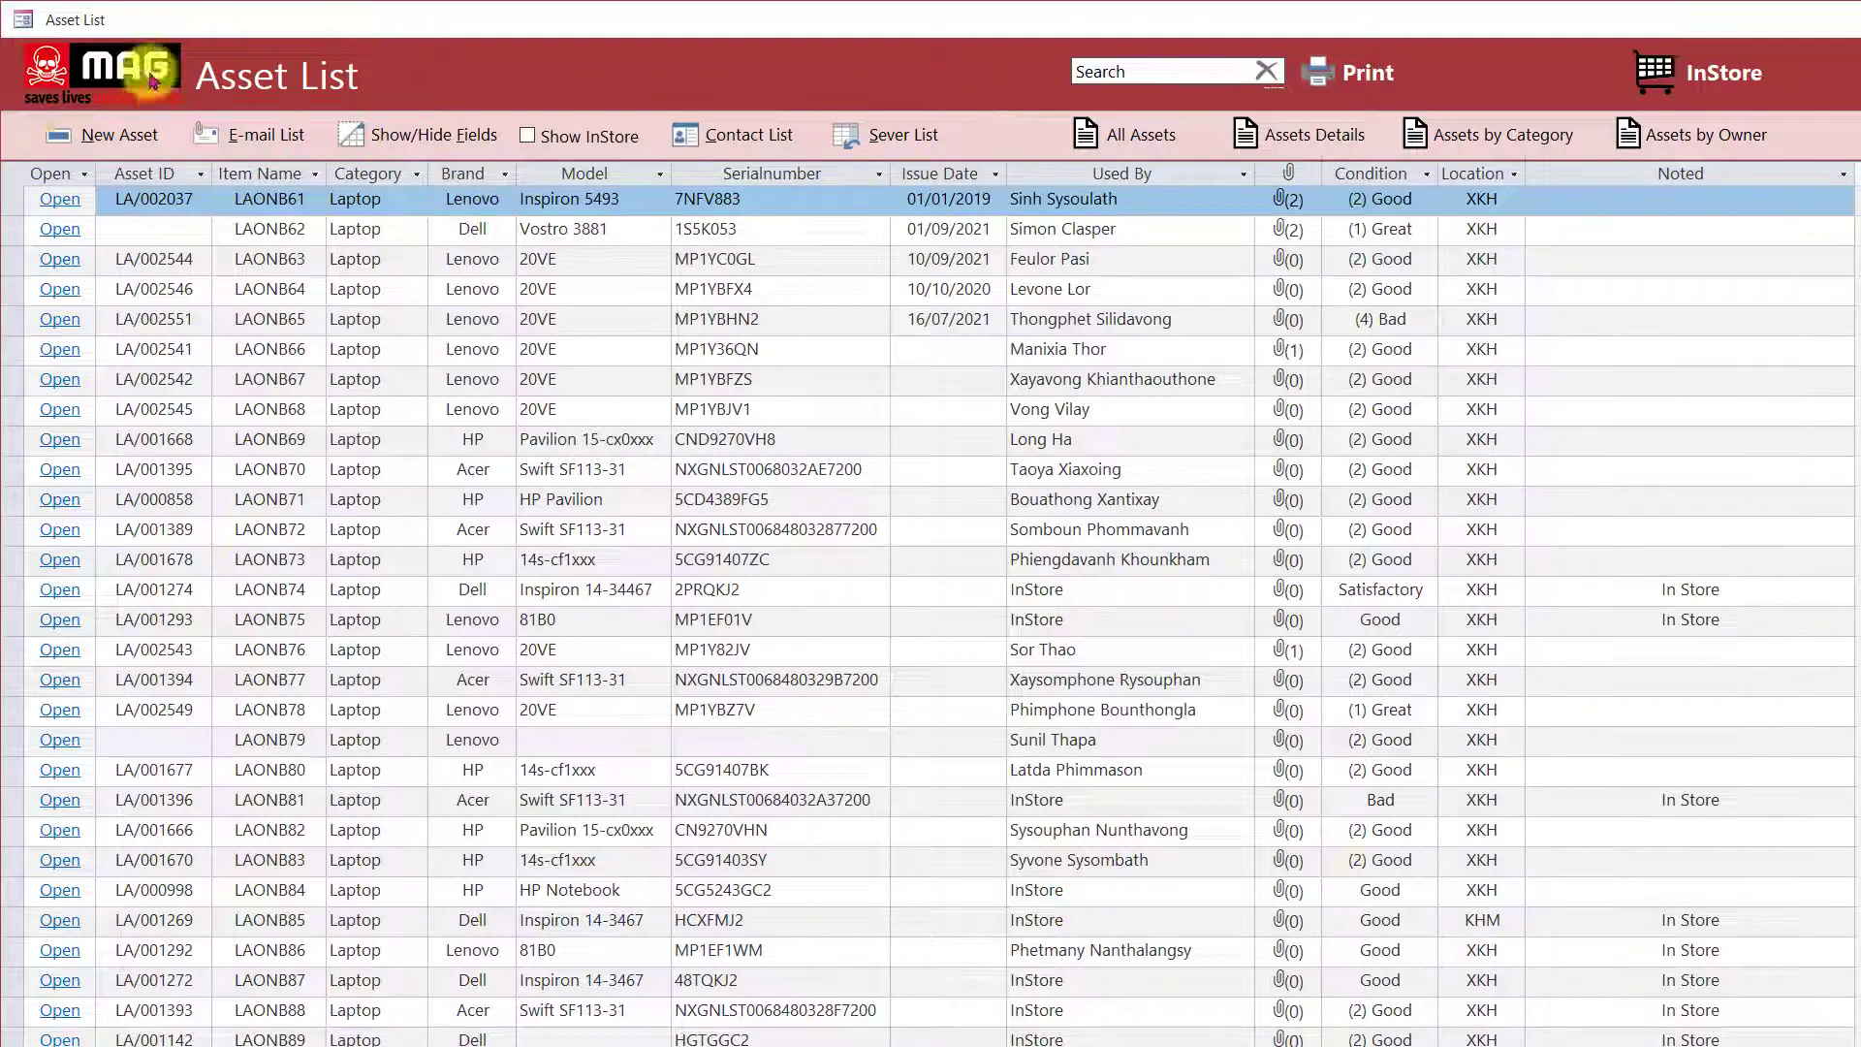
{"action": "left_click", "coordinate": [131, 105]}
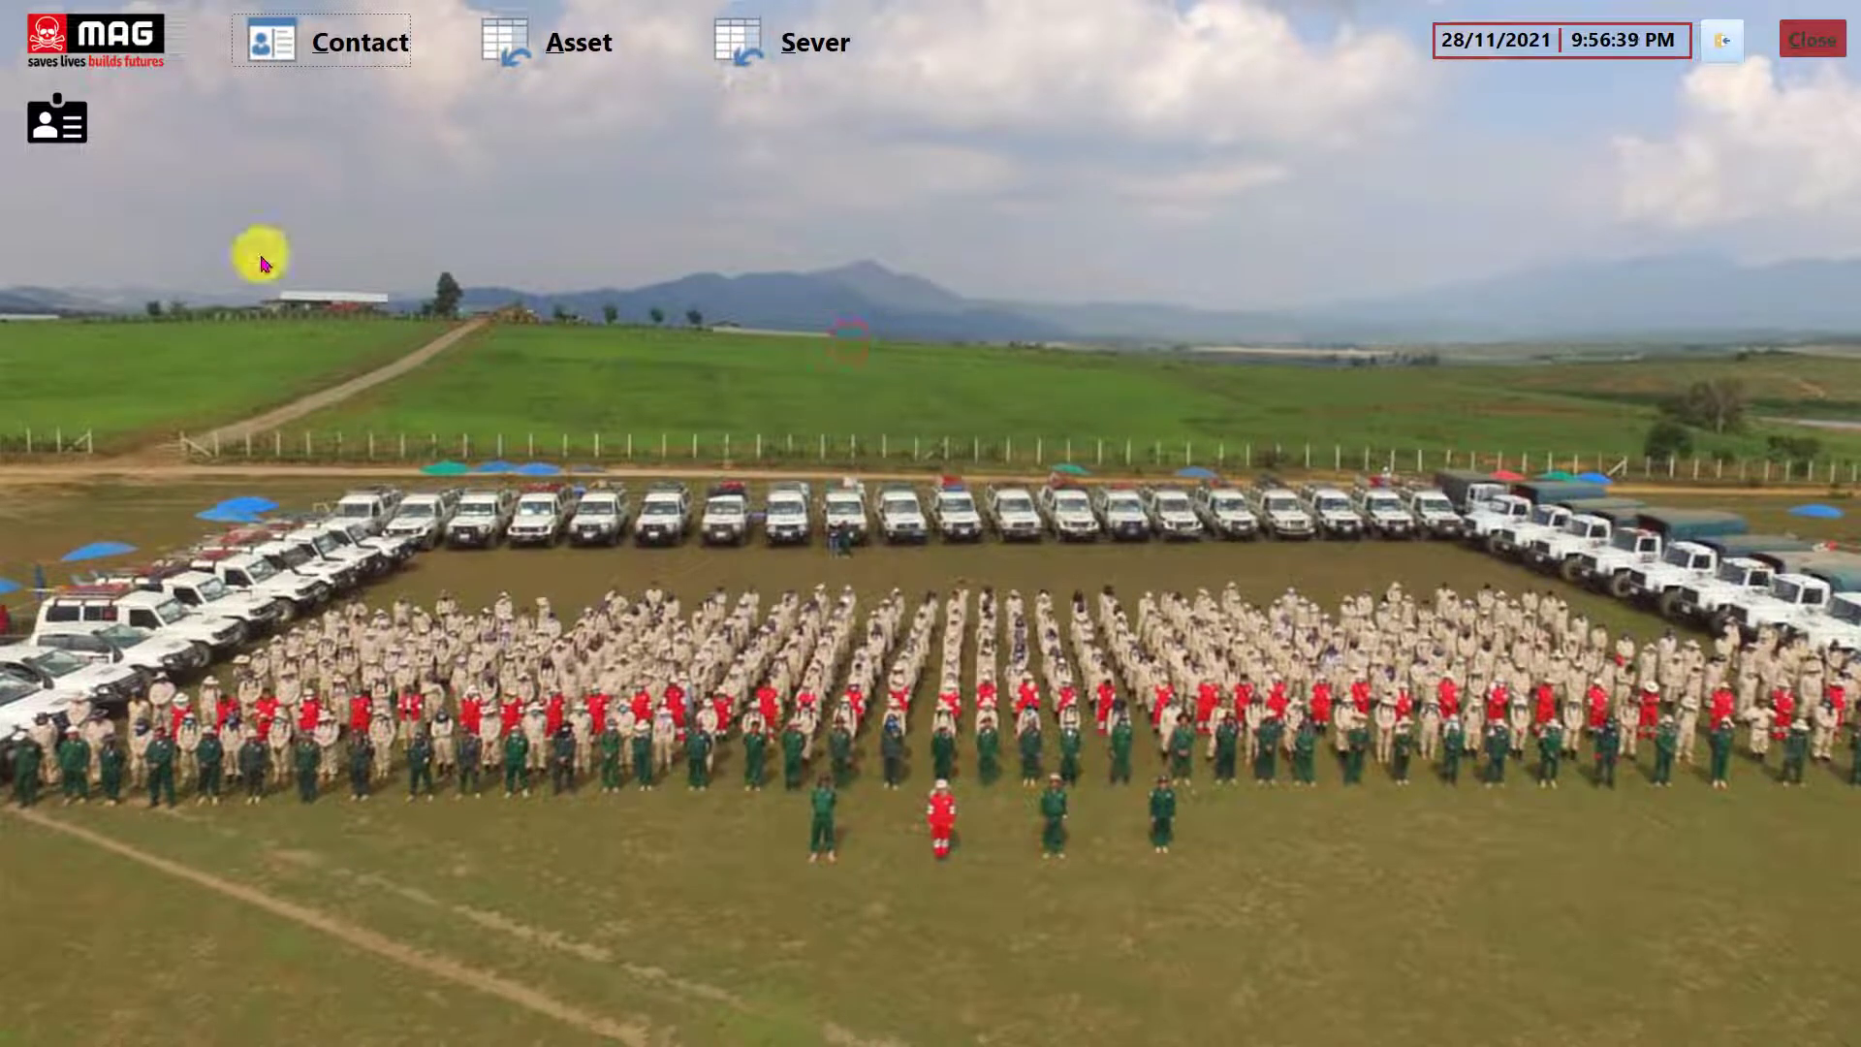
Add and save a new admin user with a username and password in the New User form.
{"action": "left_click", "coordinate": [57, 120]}
{"action": "left_click", "coordinate": [919, 346]}
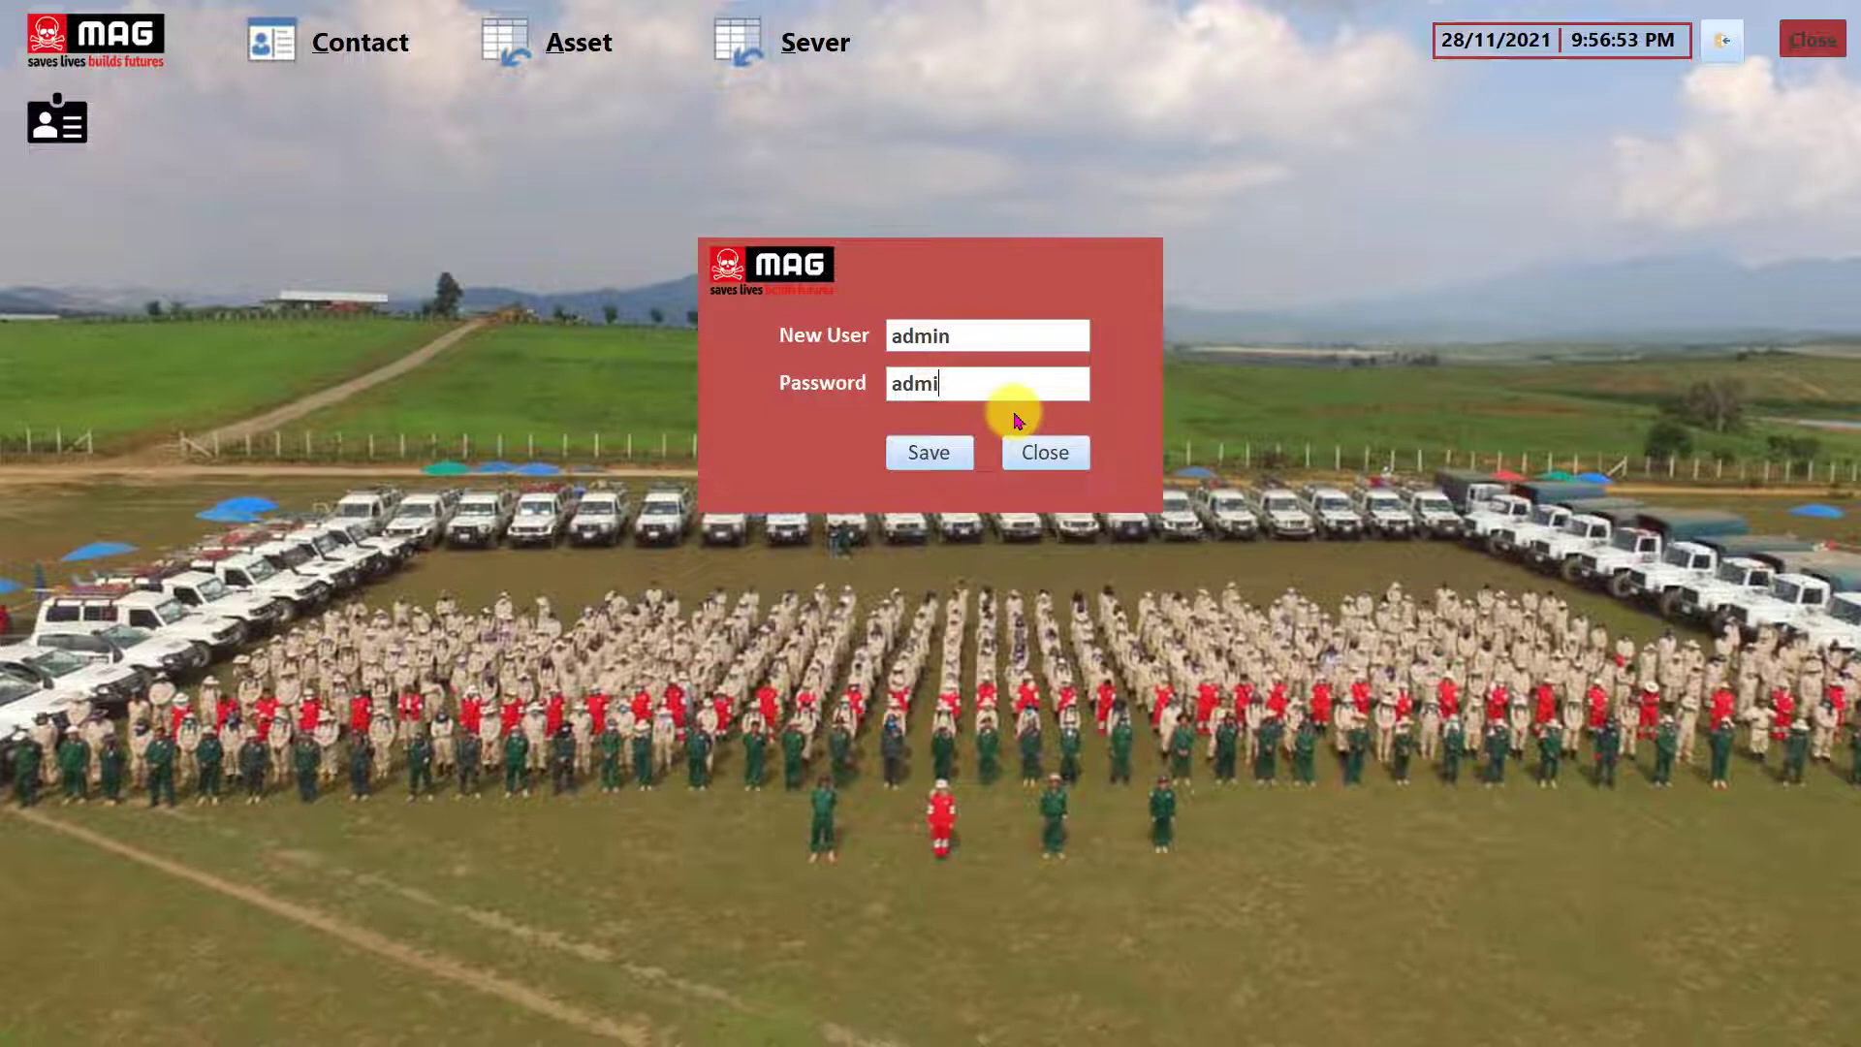
{"action": "left_click", "coordinate": [922, 456]}
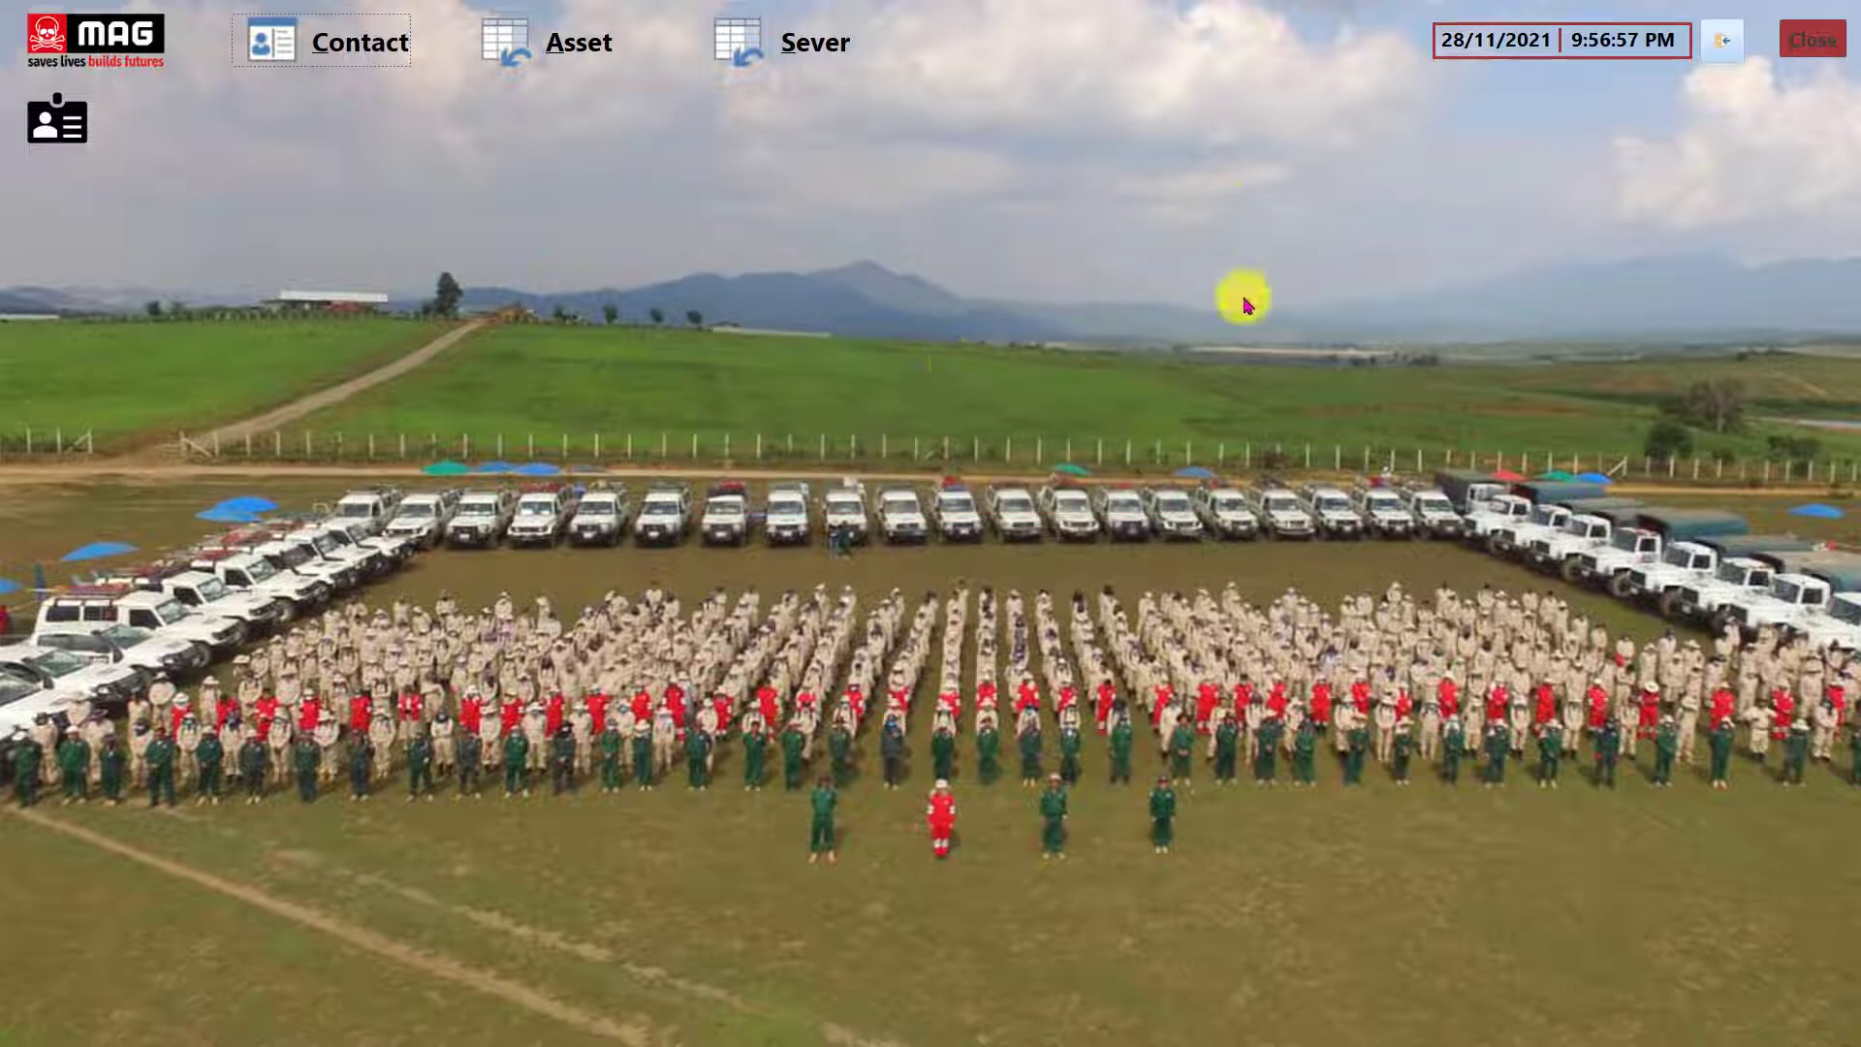
{"action": "left_click", "coordinate": [1725, 40]}
Log in to MAG as admin with the password, dismissing the incorrect-password error and retrying.
{"action": "left_click", "coordinate": [1034, 291]}
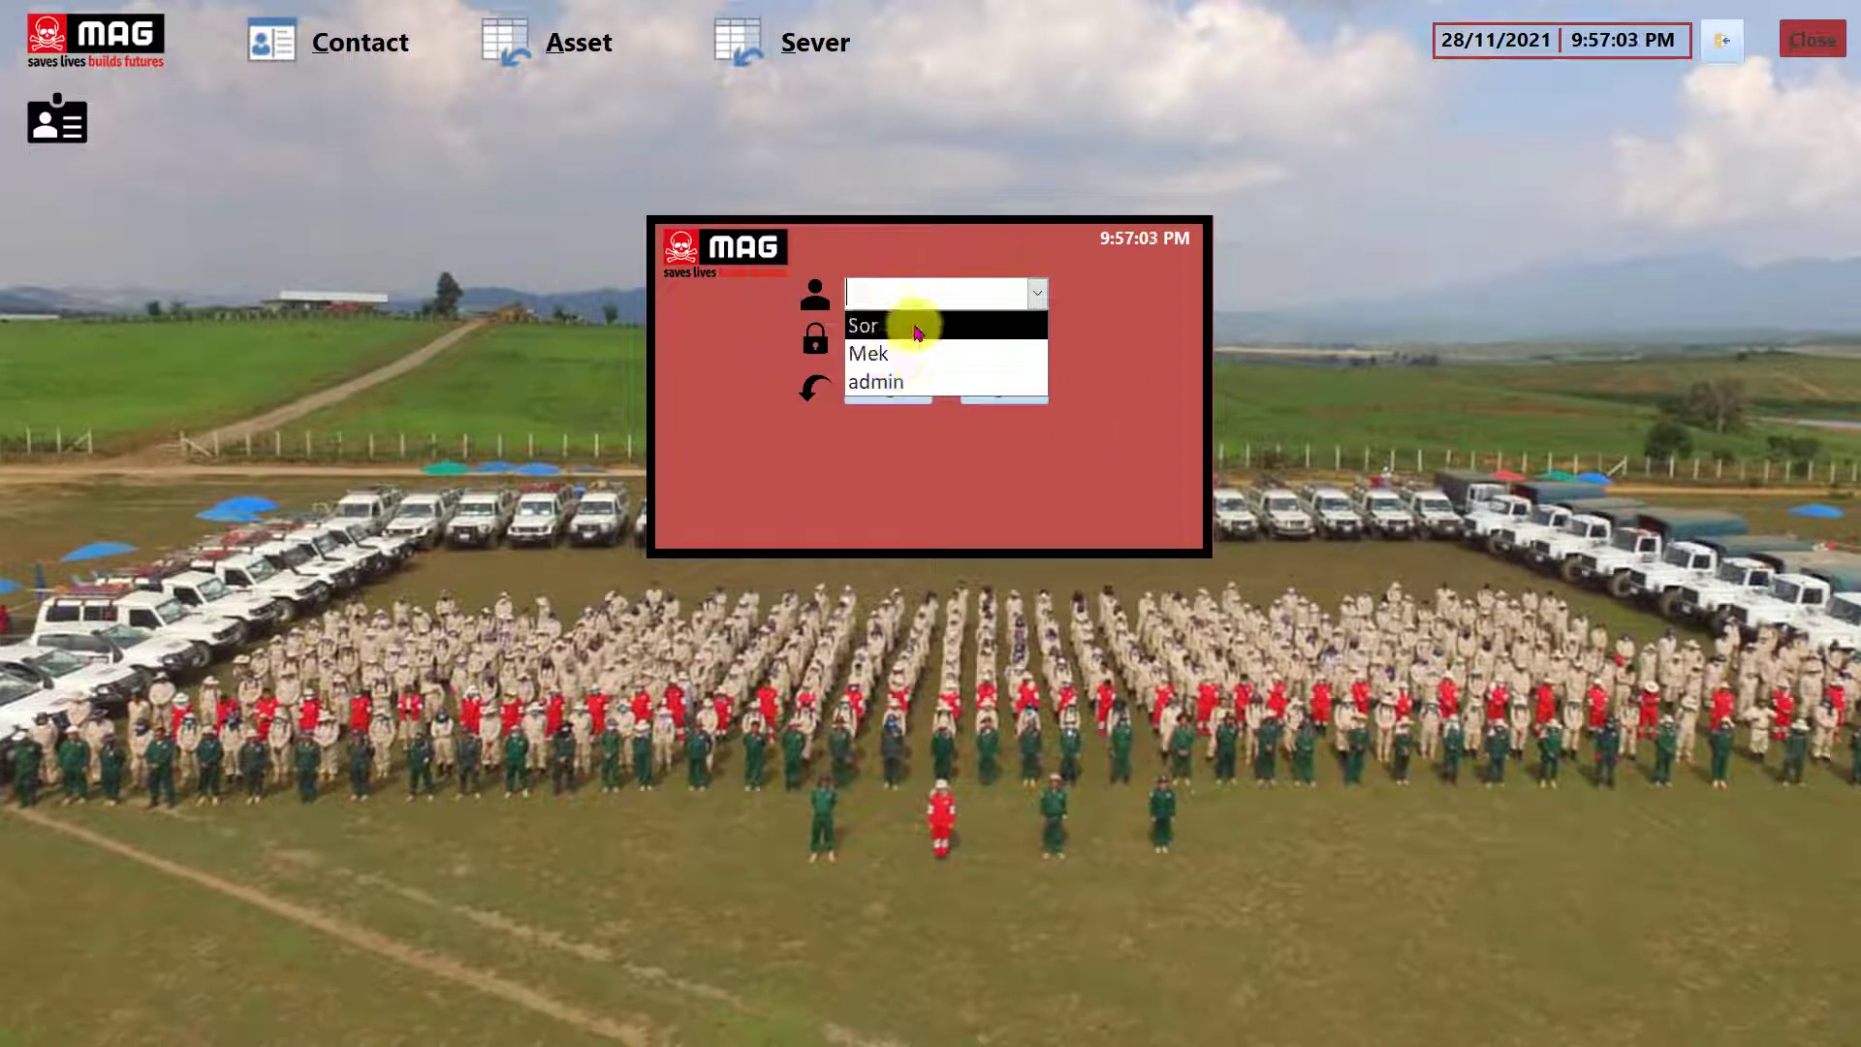
{"action": "left_click", "coordinate": [901, 389]}
{"action": "left_click", "coordinate": [878, 339]}
{"action": "type", "text": "admin"}
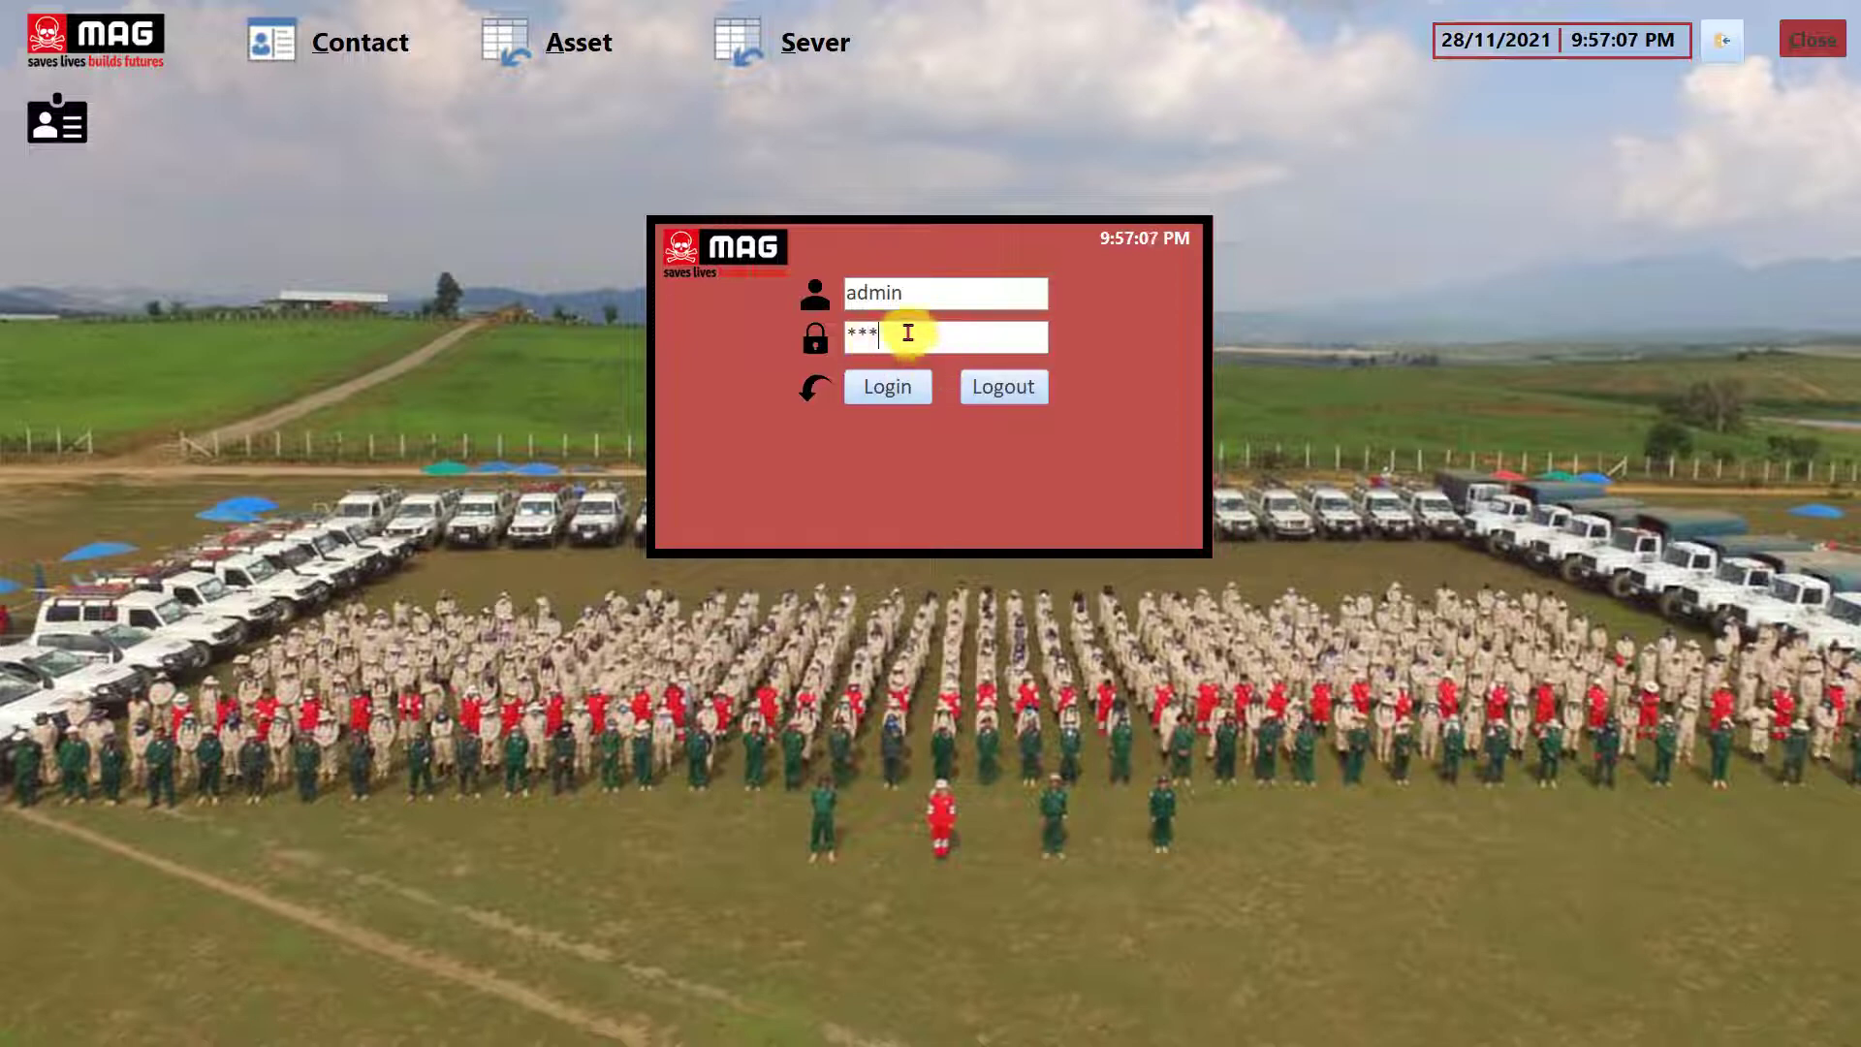
{"action": "left_click", "coordinate": [890, 388]}
{"action": "left_click", "coordinate": [997, 581]}
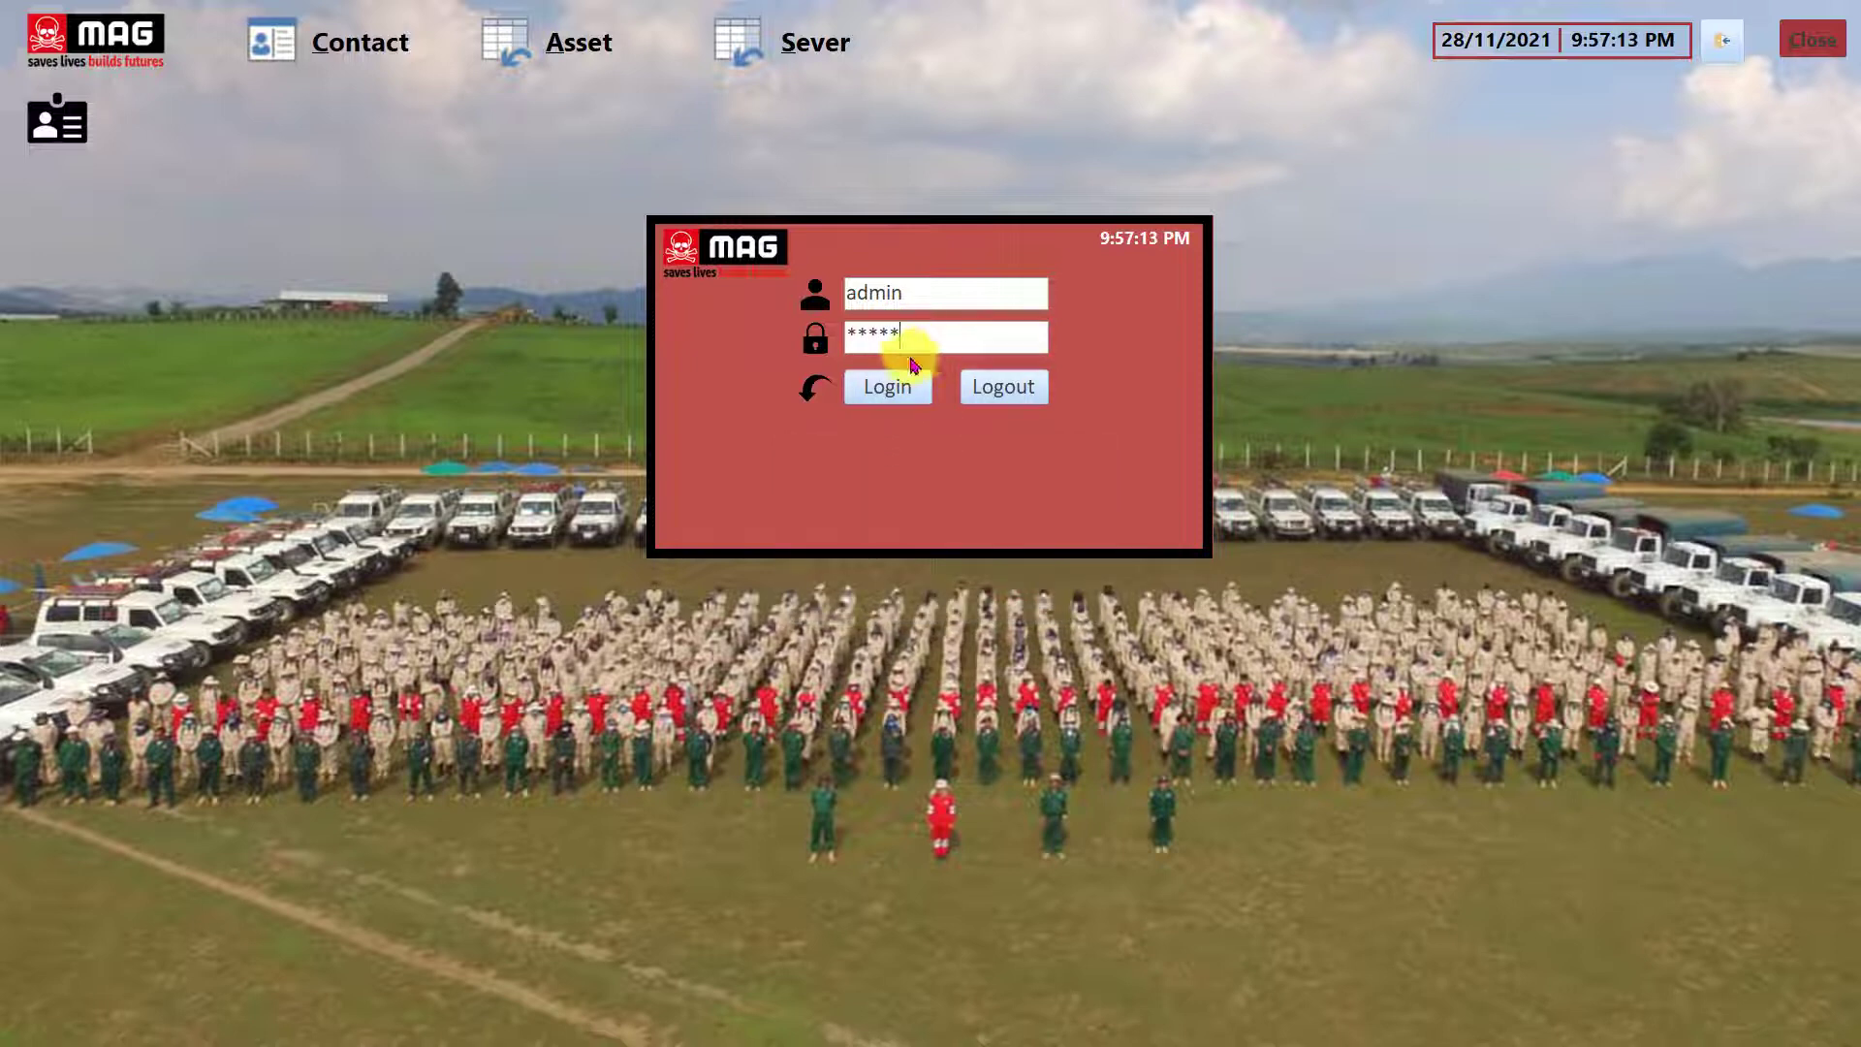
{"action": "left_click", "coordinate": [888, 388]}
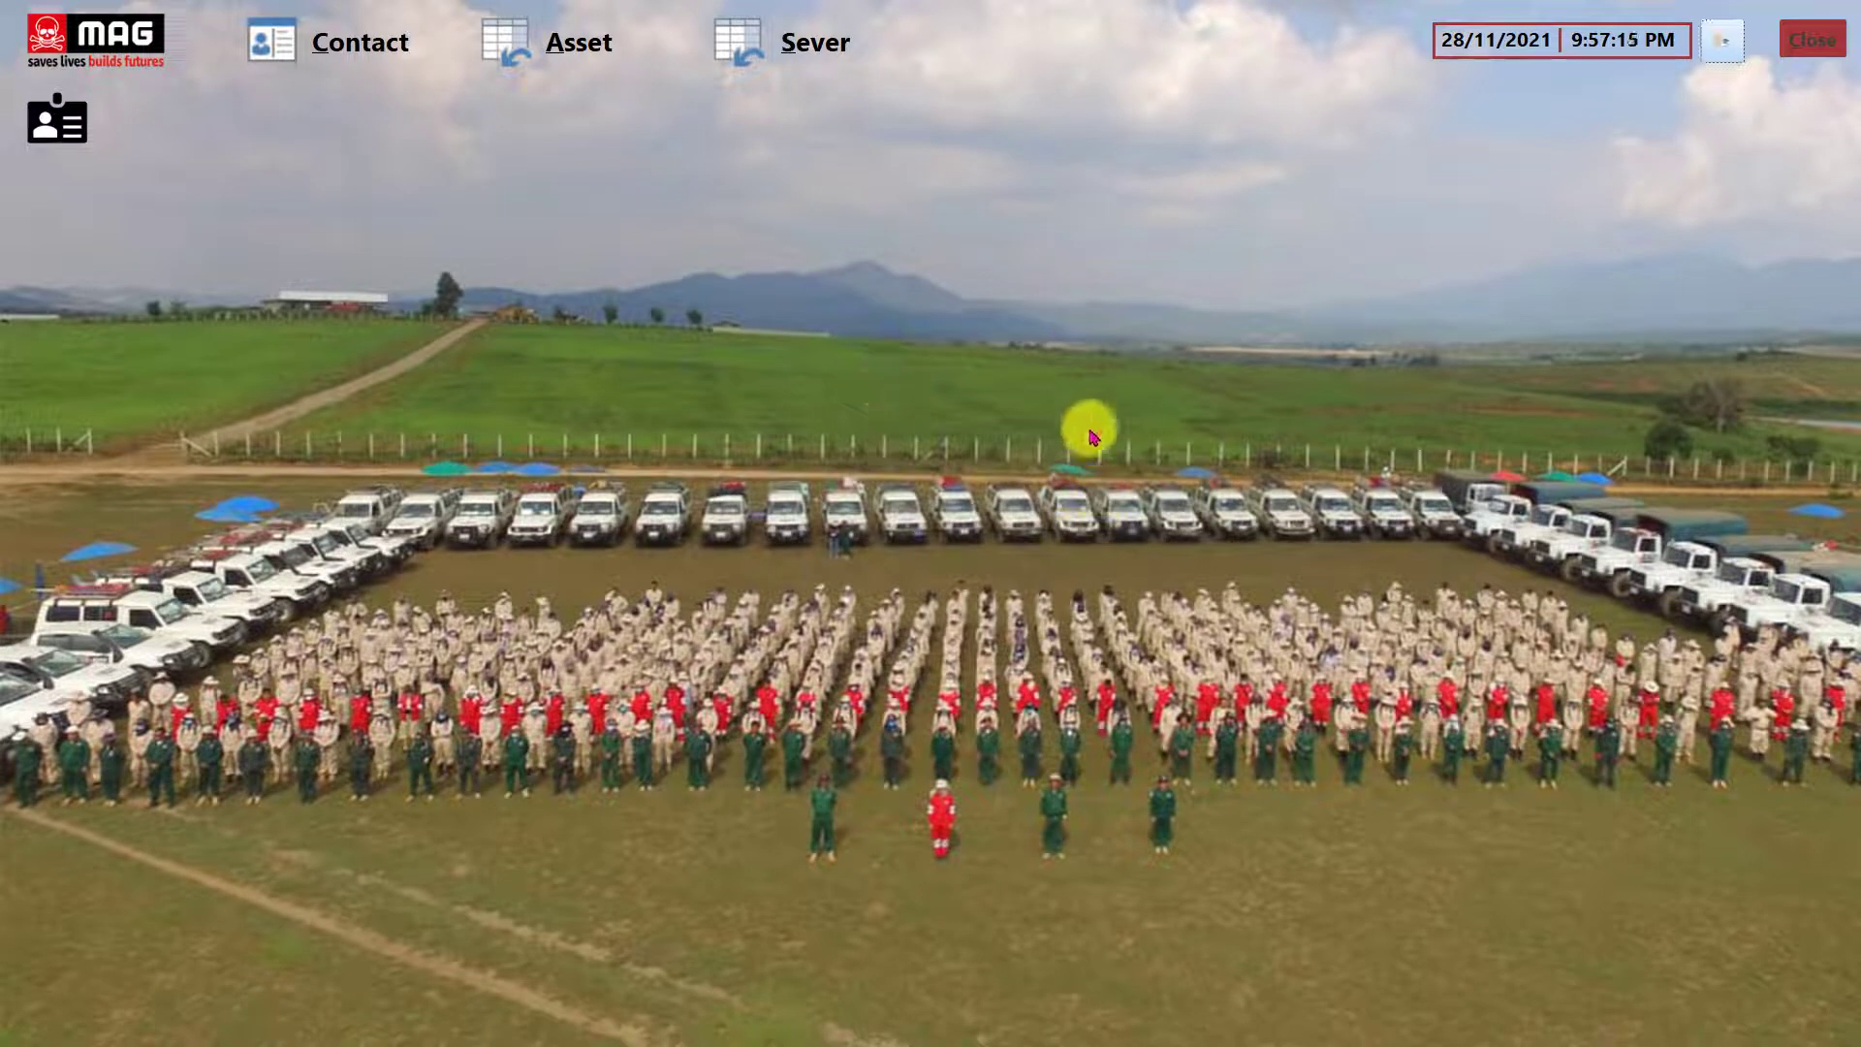